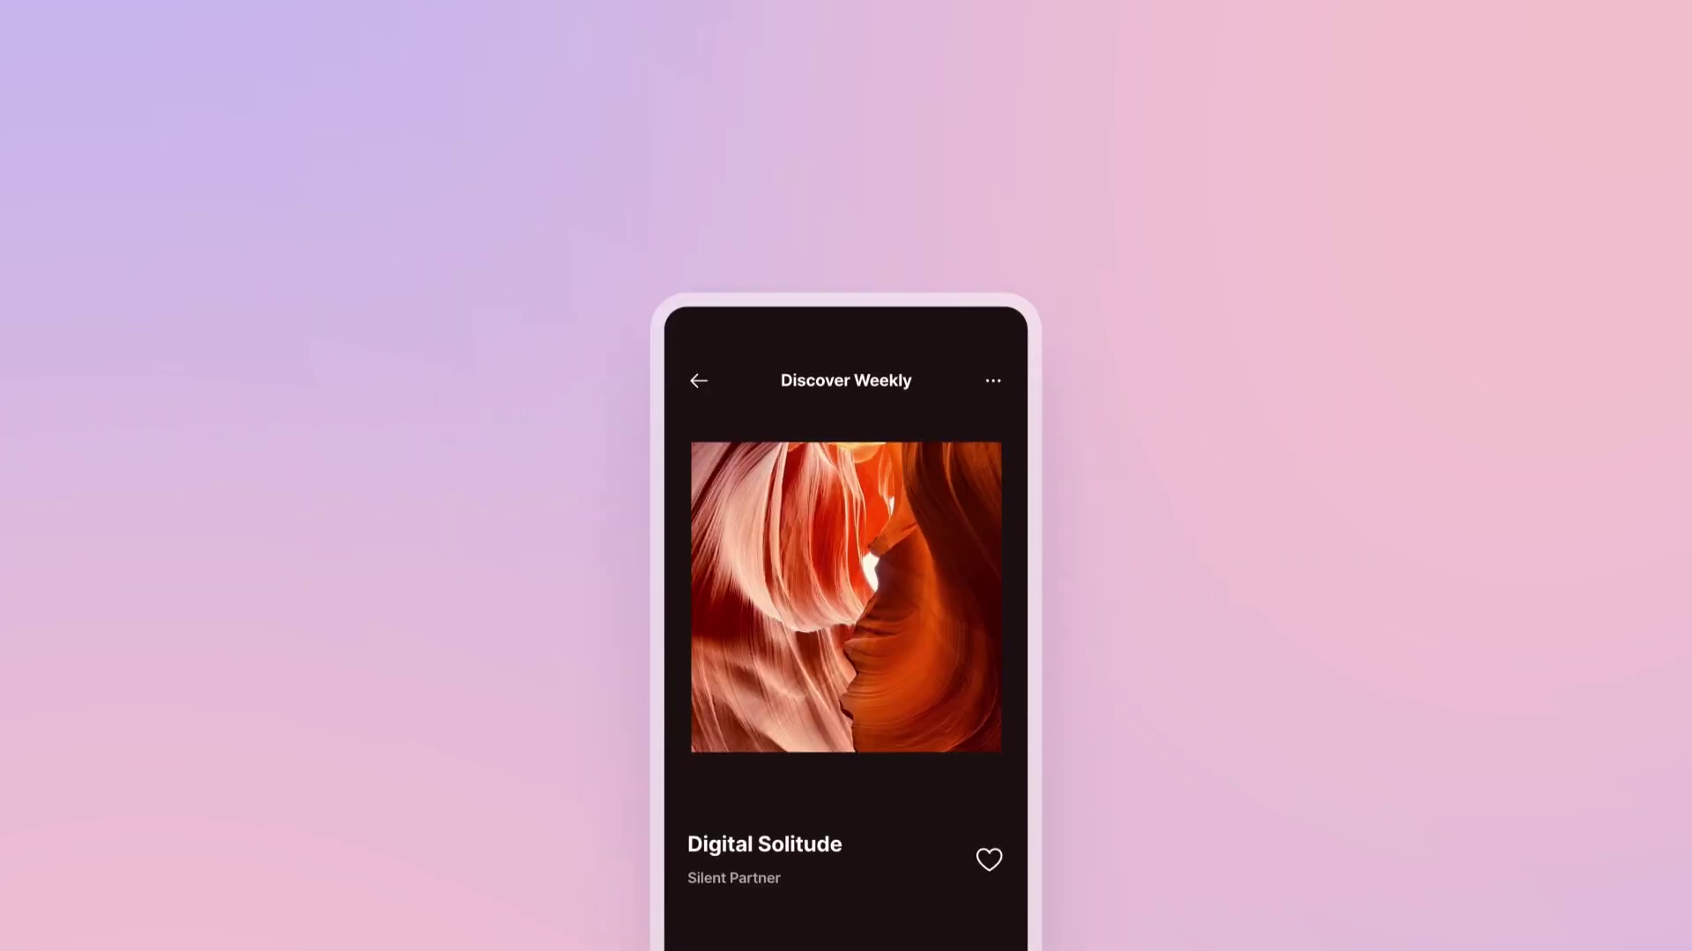
# Swipe the demo's album covers to North Oakland Extasy, then on to Summer Solstice
pyautogui.moveTo(883, 437); pyautogui.dragTo(764, 406)
pyautogui.moveTo(930, 400); pyautogui.dragTo(783, 419)
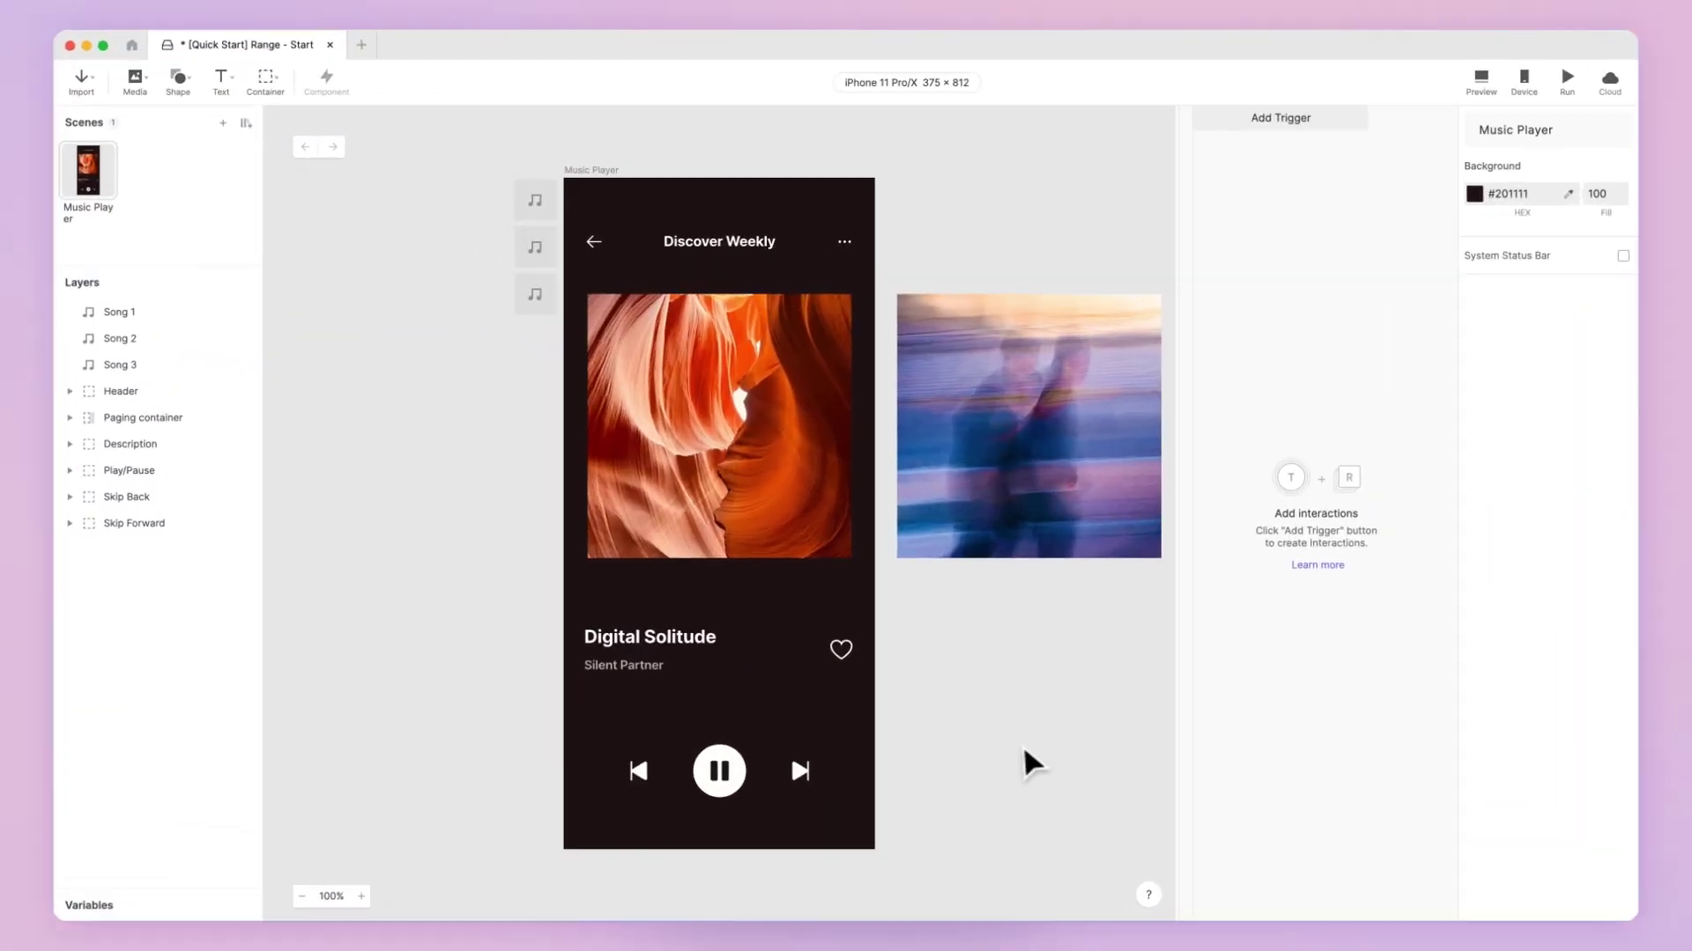
# Expand the Paging container's three covers, then preview and page forward and back to the canyon cover
pyautogui.click(1589, 529)
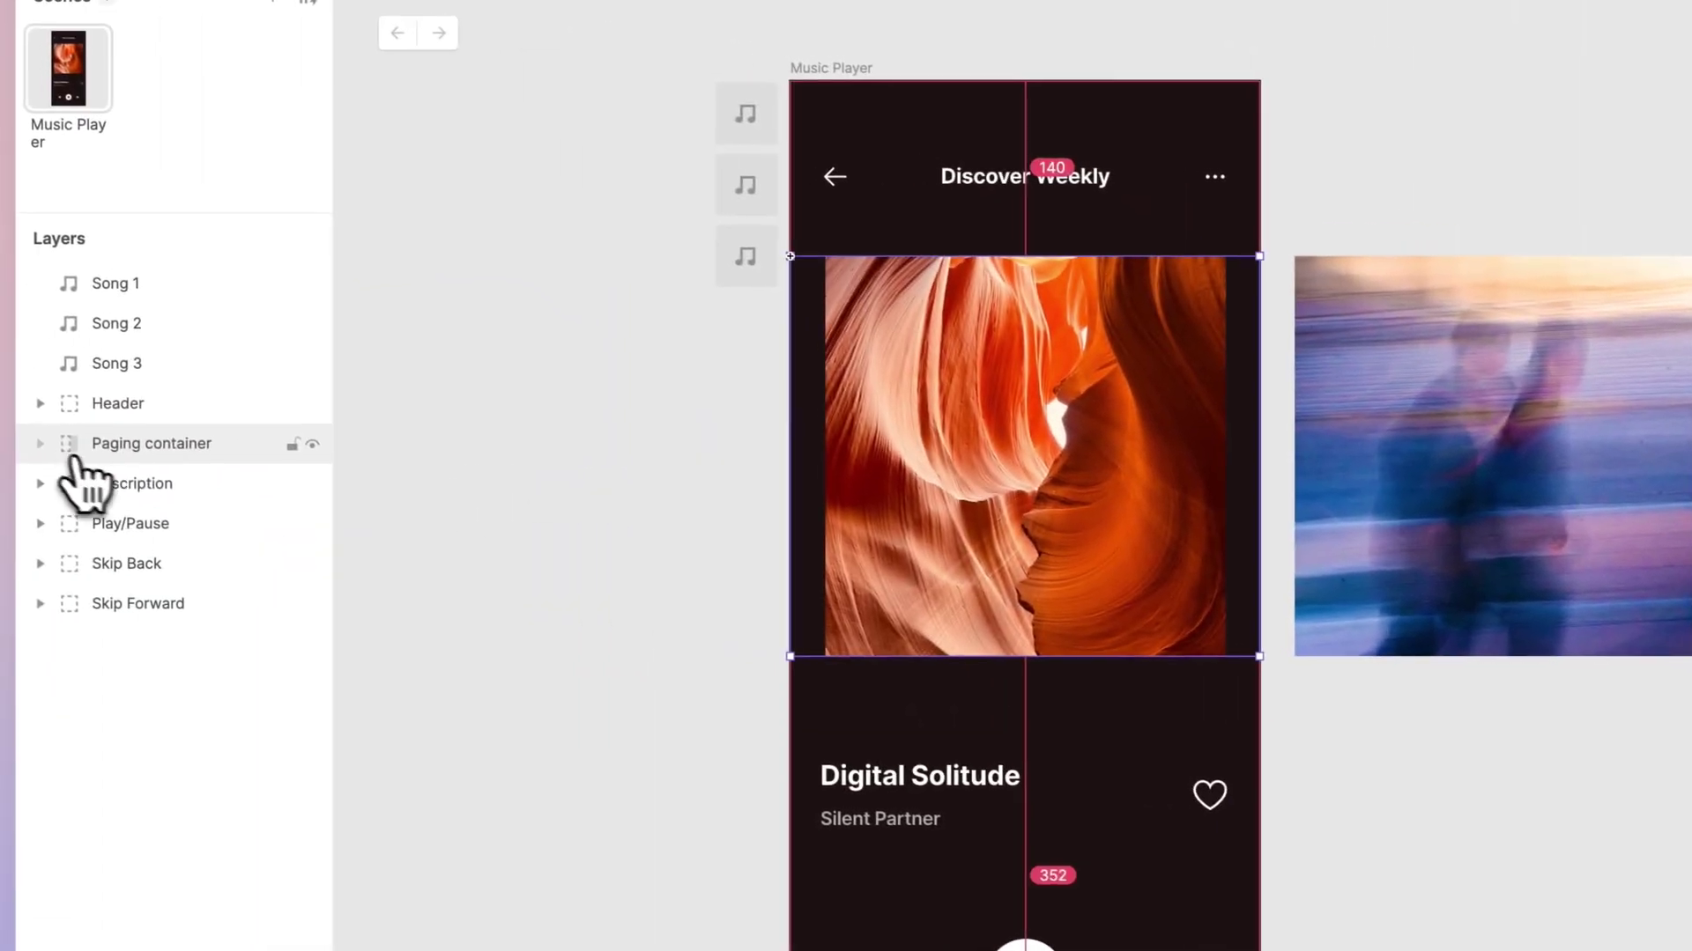
pyautogui.click(48, 445)
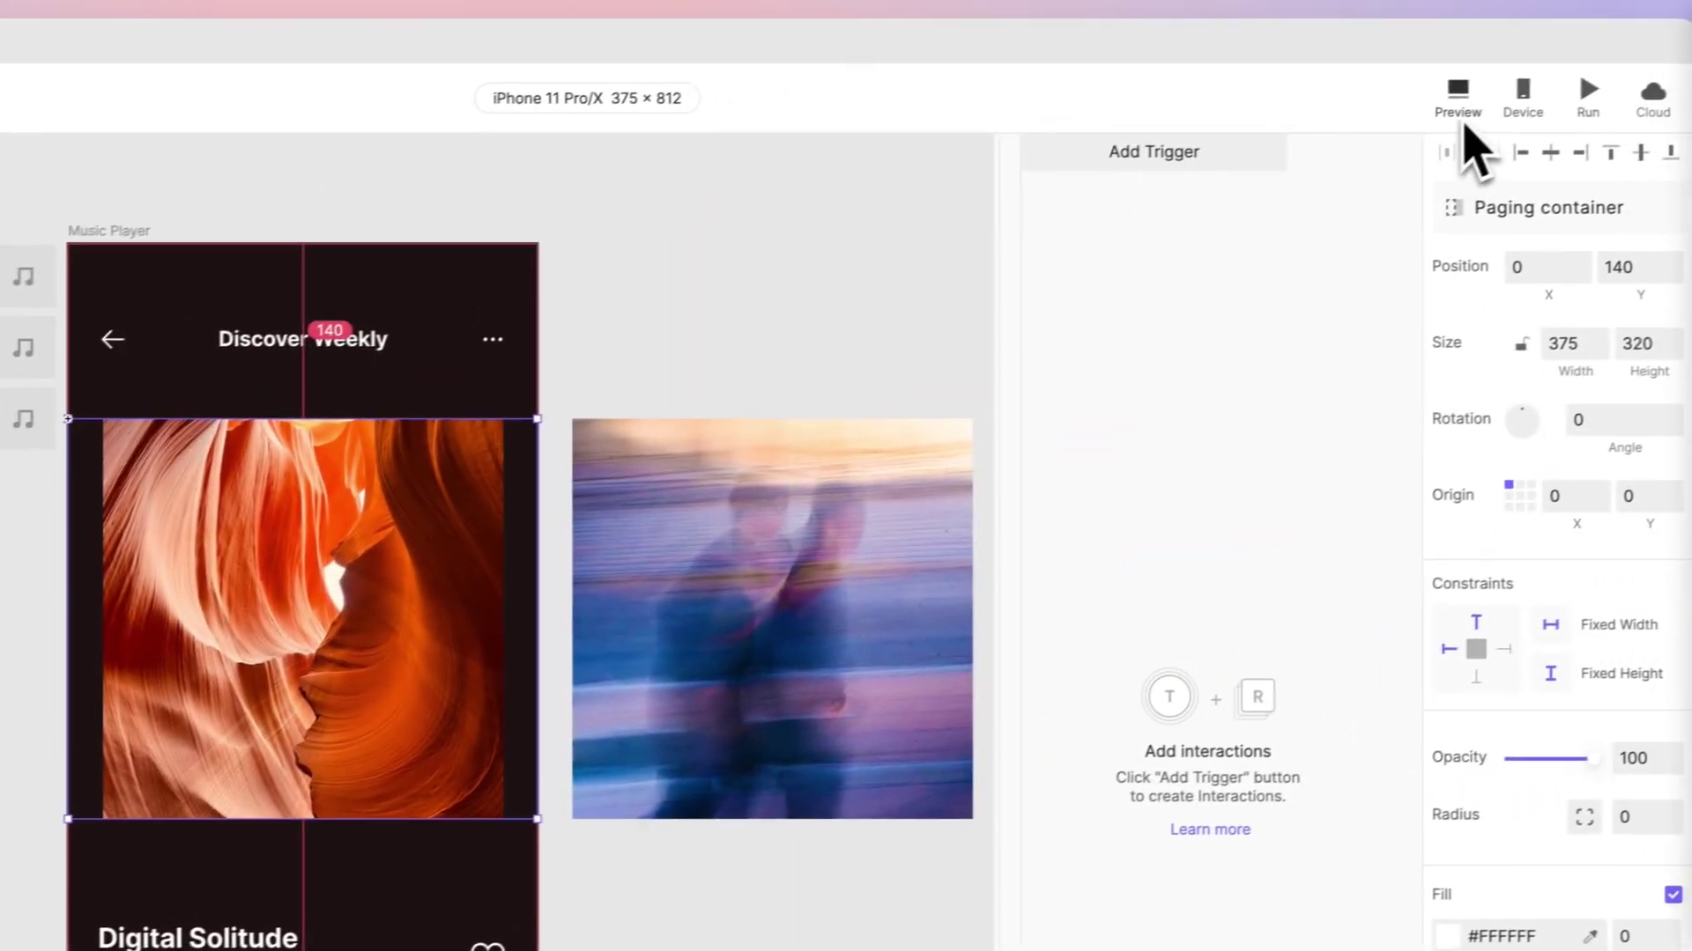
pyautogui.click(1688, 35)
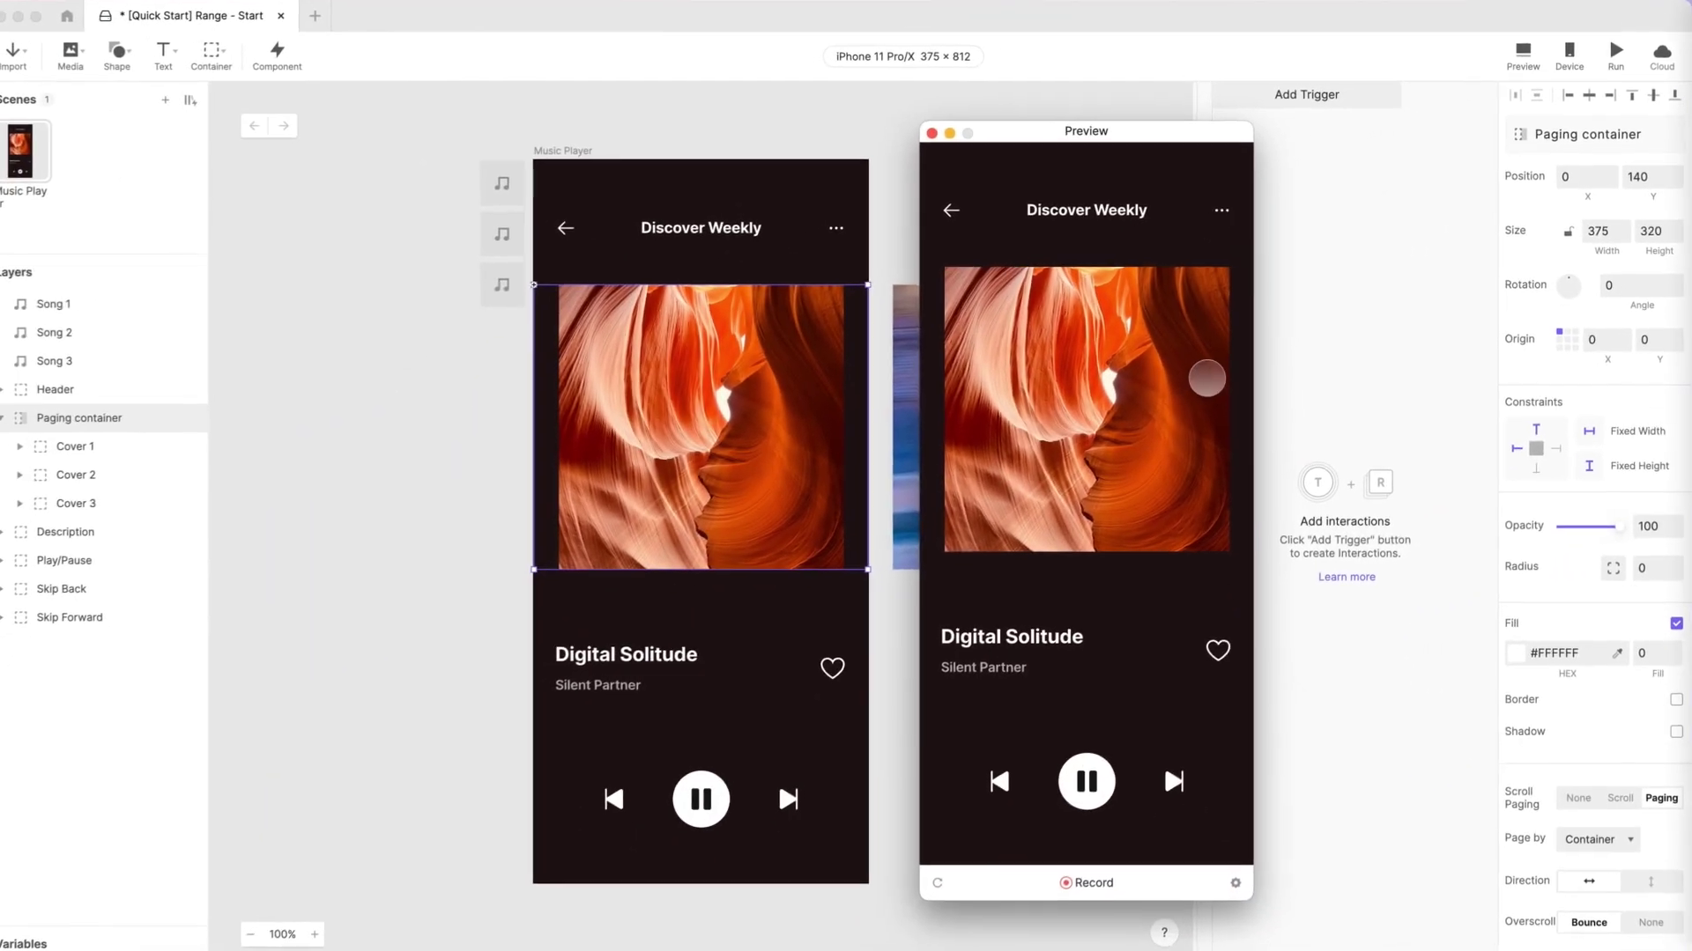
pyautogui.moveTo(1206, 378); pyautogui.dragTo(978, 383)
pyautogui.moveTo(1202, 388)
pyautogui.mouseDown()
pyautogui.moveTo(978, 406)
pyautogui.moveTo(1198, 414)
pyautogui.mouseUp()
pyautogui.moveTo(1030, 423); pyautogui.dragTo(1196, 415)
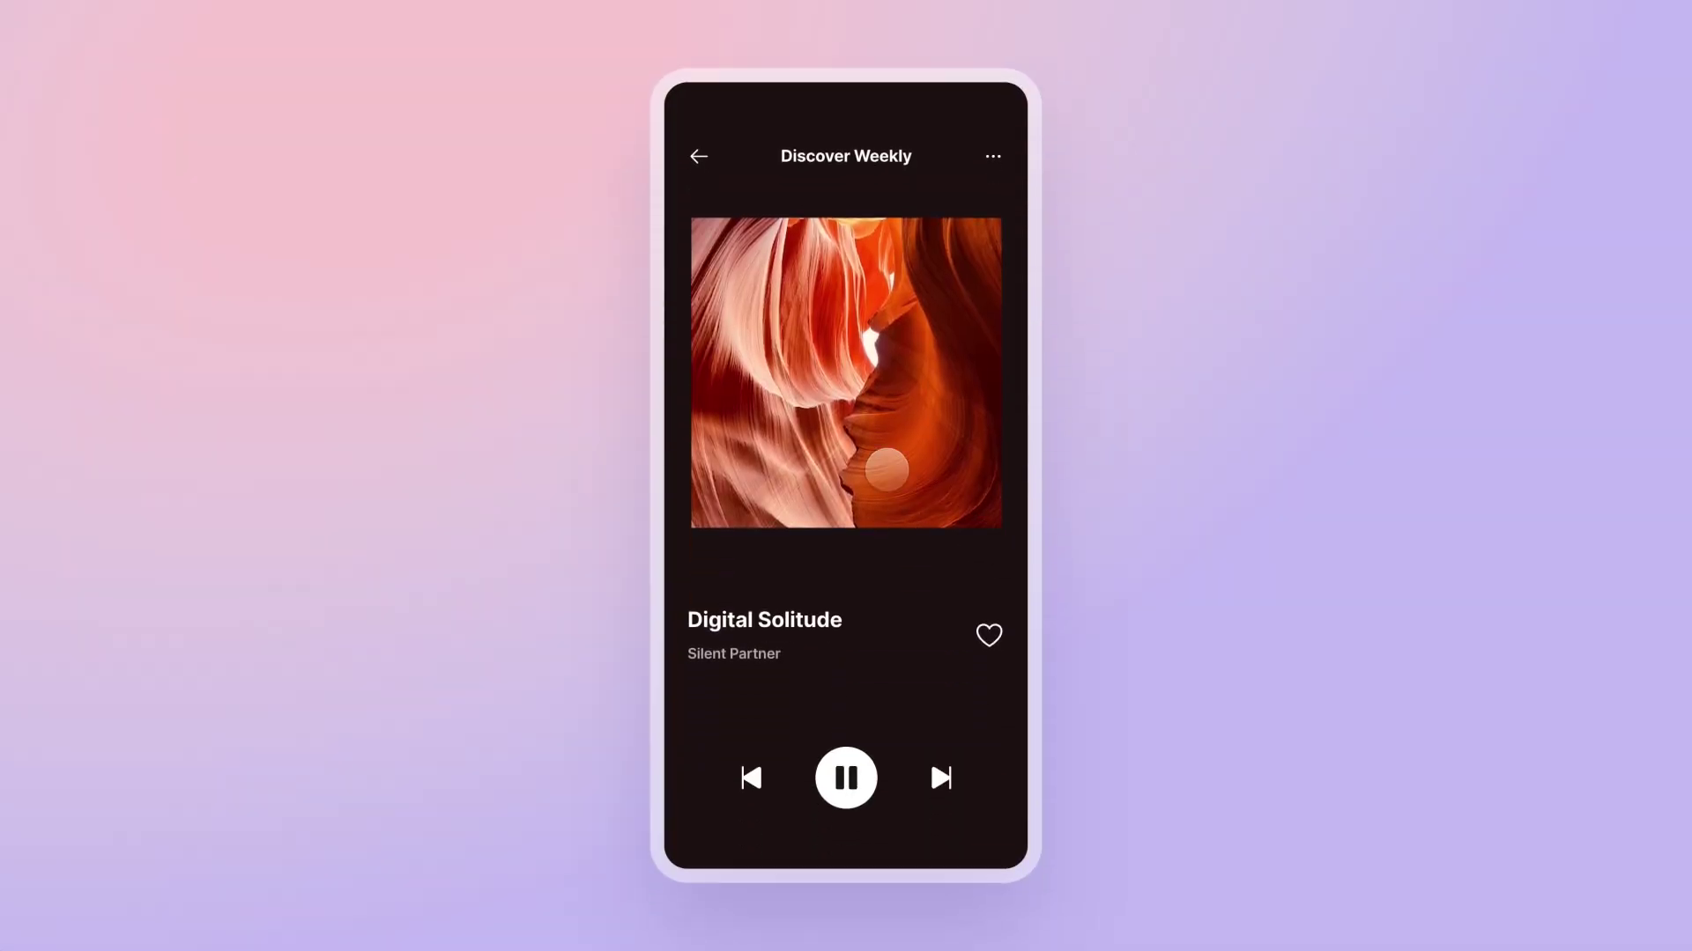
# Swipe the demo to Summer Solstice and back to North Oakland Extasy, then pause the song
pyautogui.moveTo(910, 404); pyautogui.dragTo(775, 407)
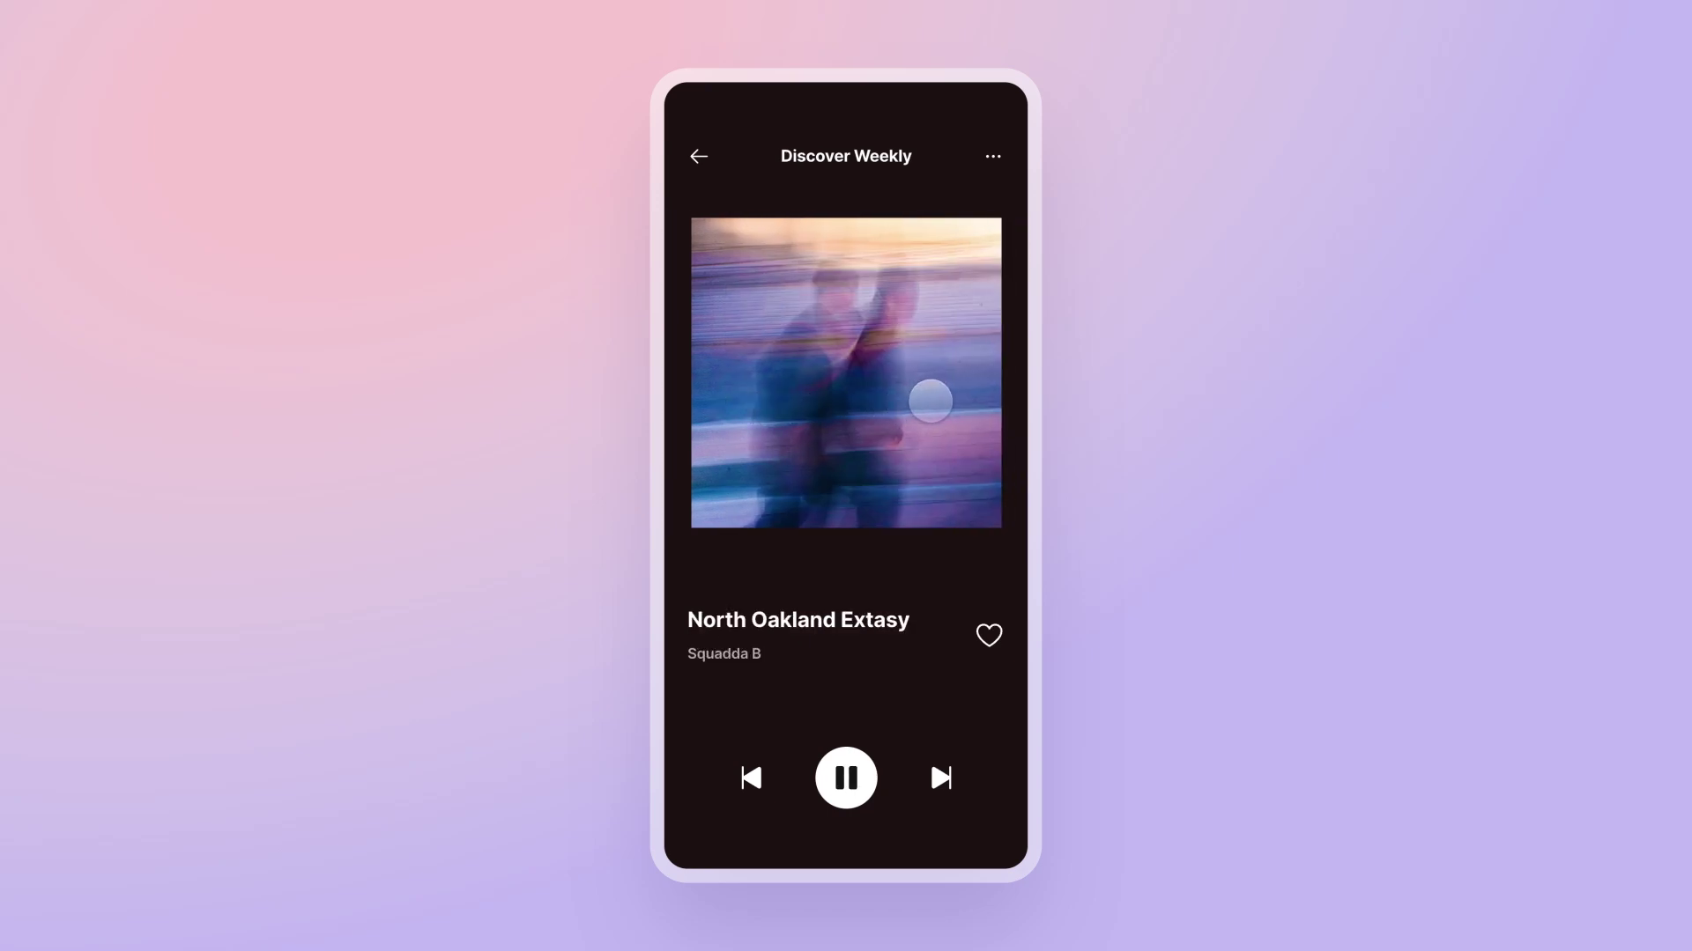
pyautogui.moveTo(929, 401); pyautogui.dragTo(782, 419)
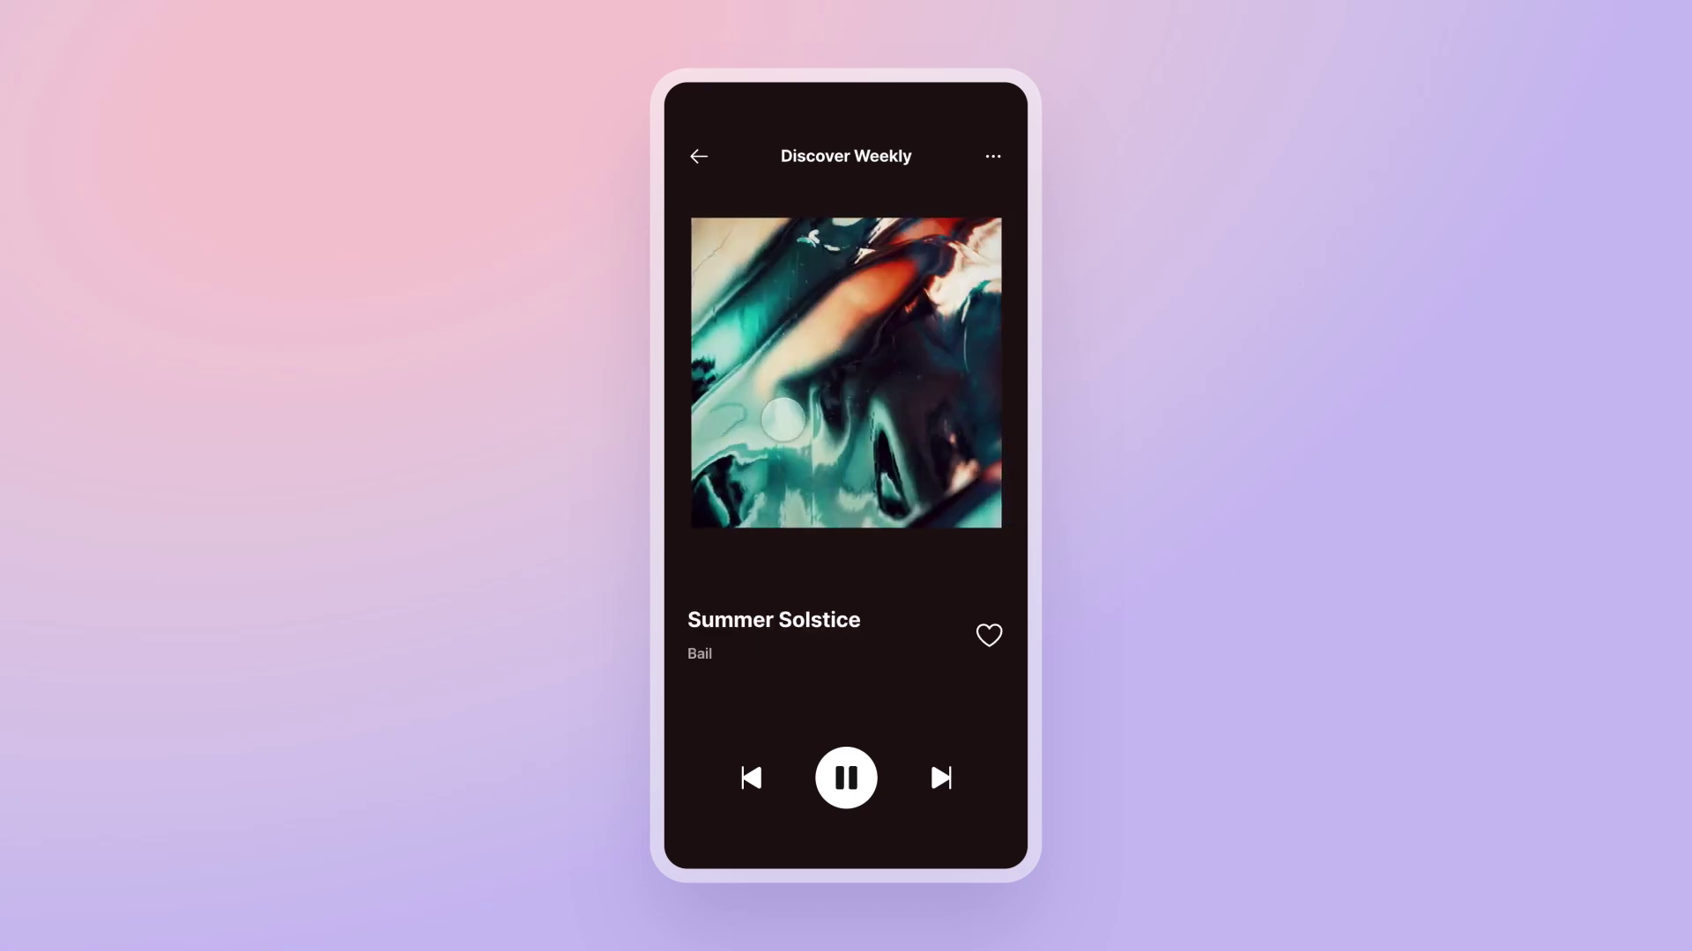
pyautogui.moveTo(782, 419); pyautogui.dragTo(915, 424)
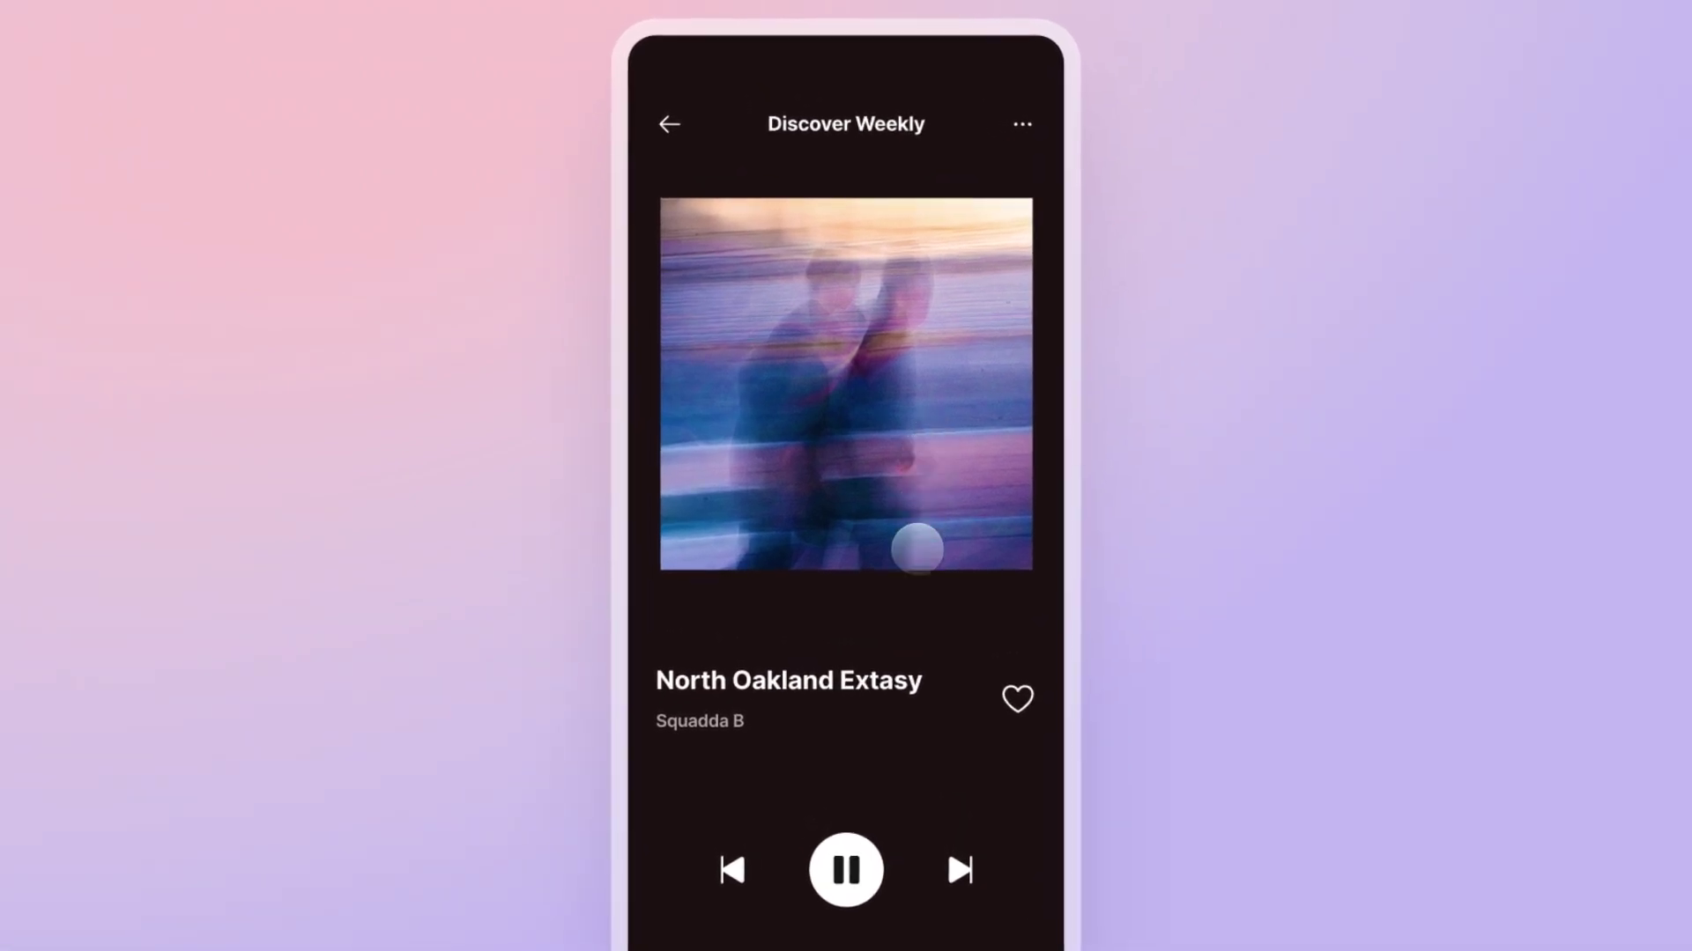
pyautogui.click(844, 870)
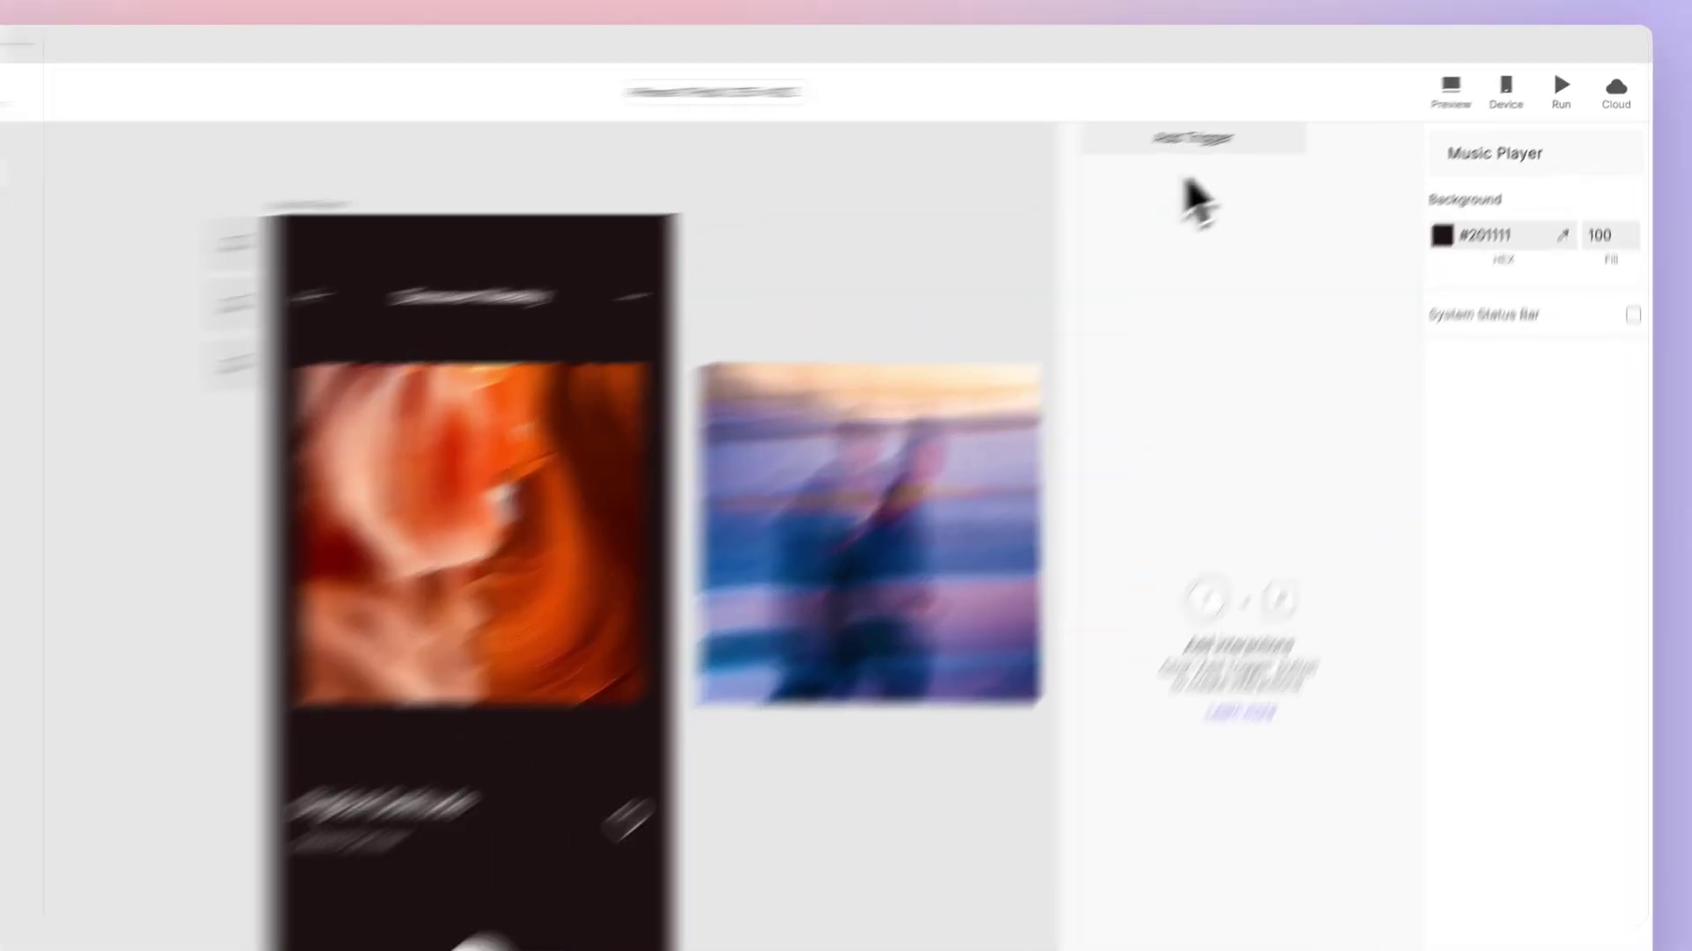
pyautogui.click(1288, 116)
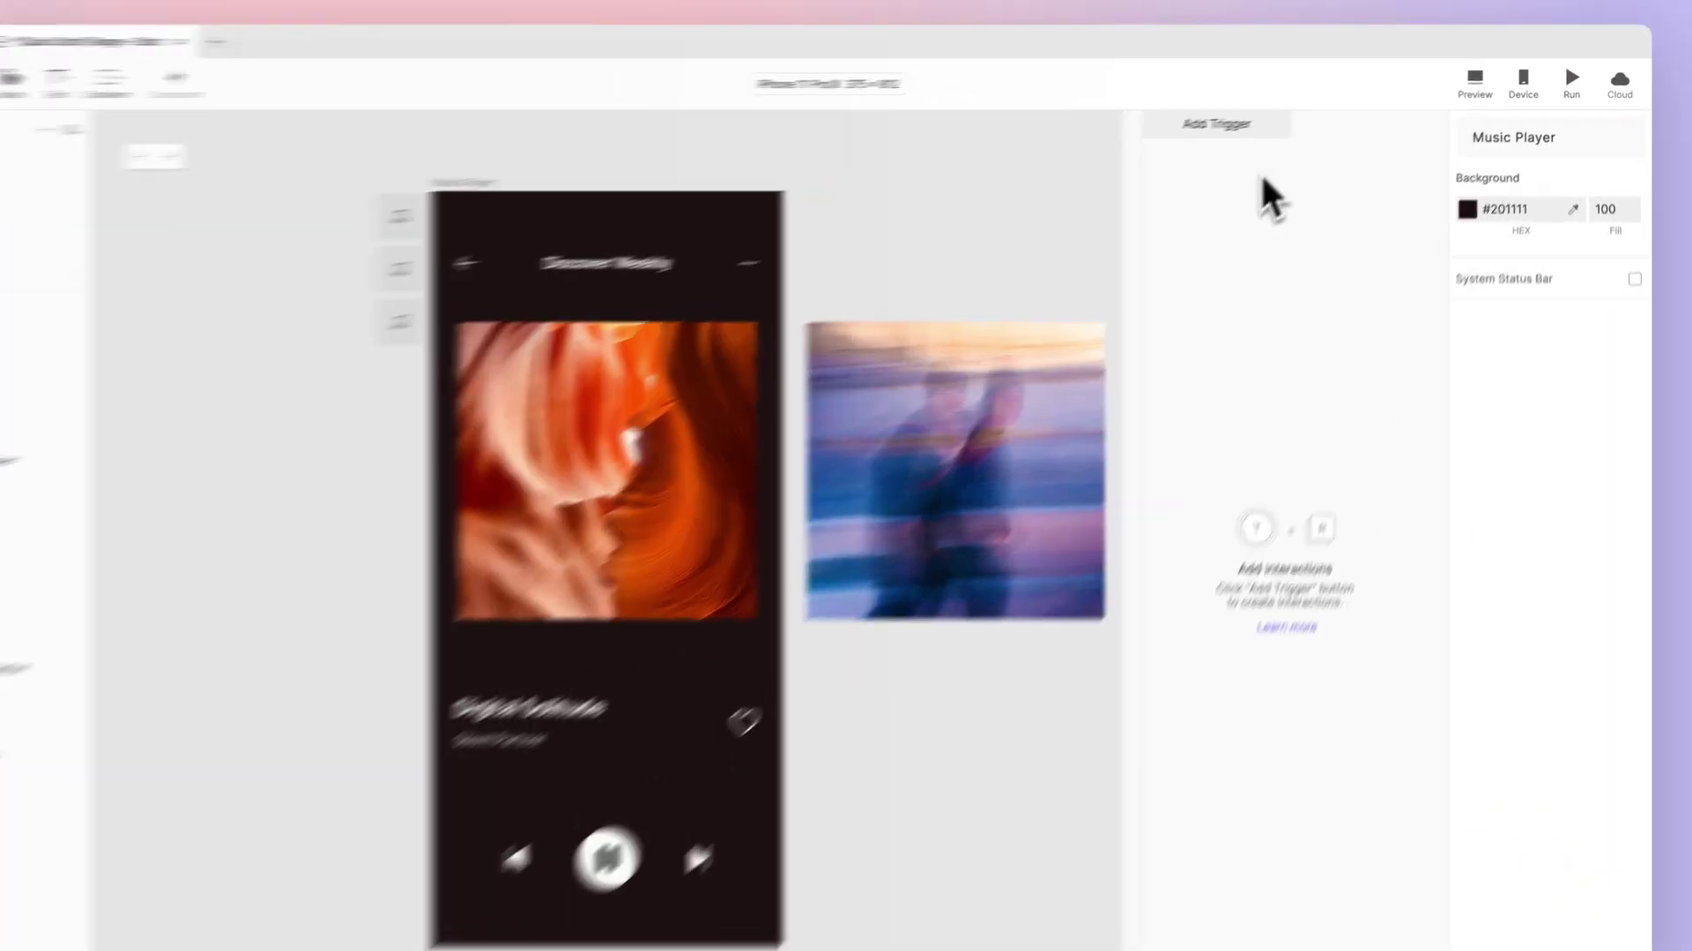
# Add a Range trigger that watches the Paging container's Scroll property
pyautogui.click(1281, 186)
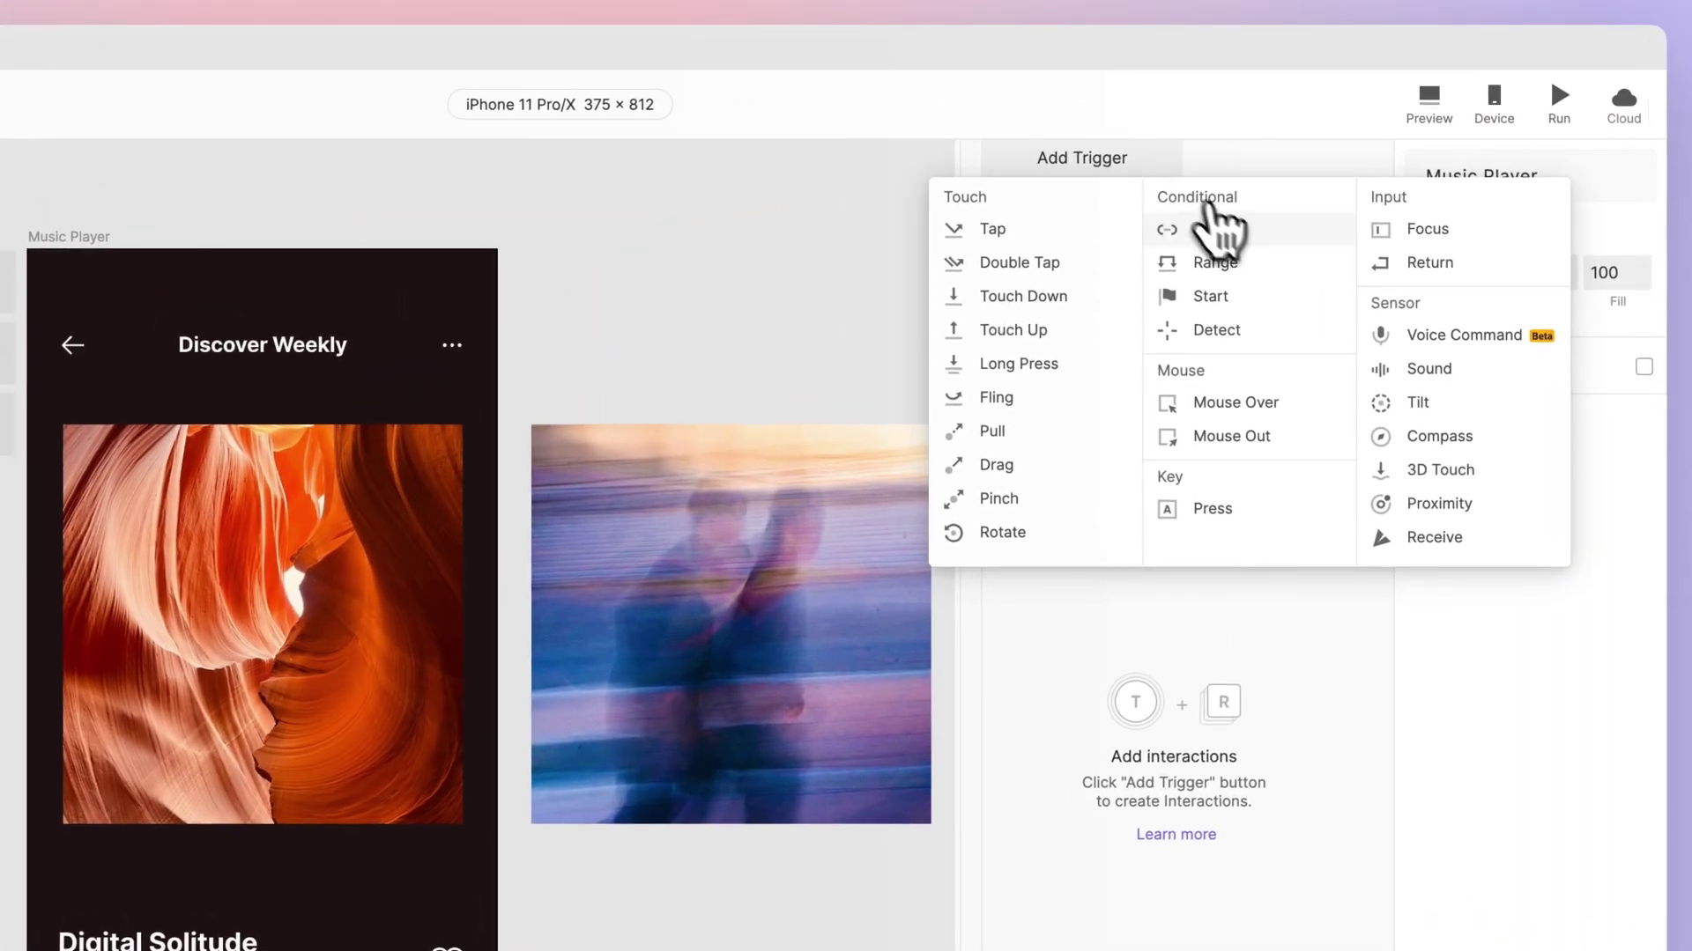
pyautogui.click(1220, 260)
pyautogui.click(1465, 212)
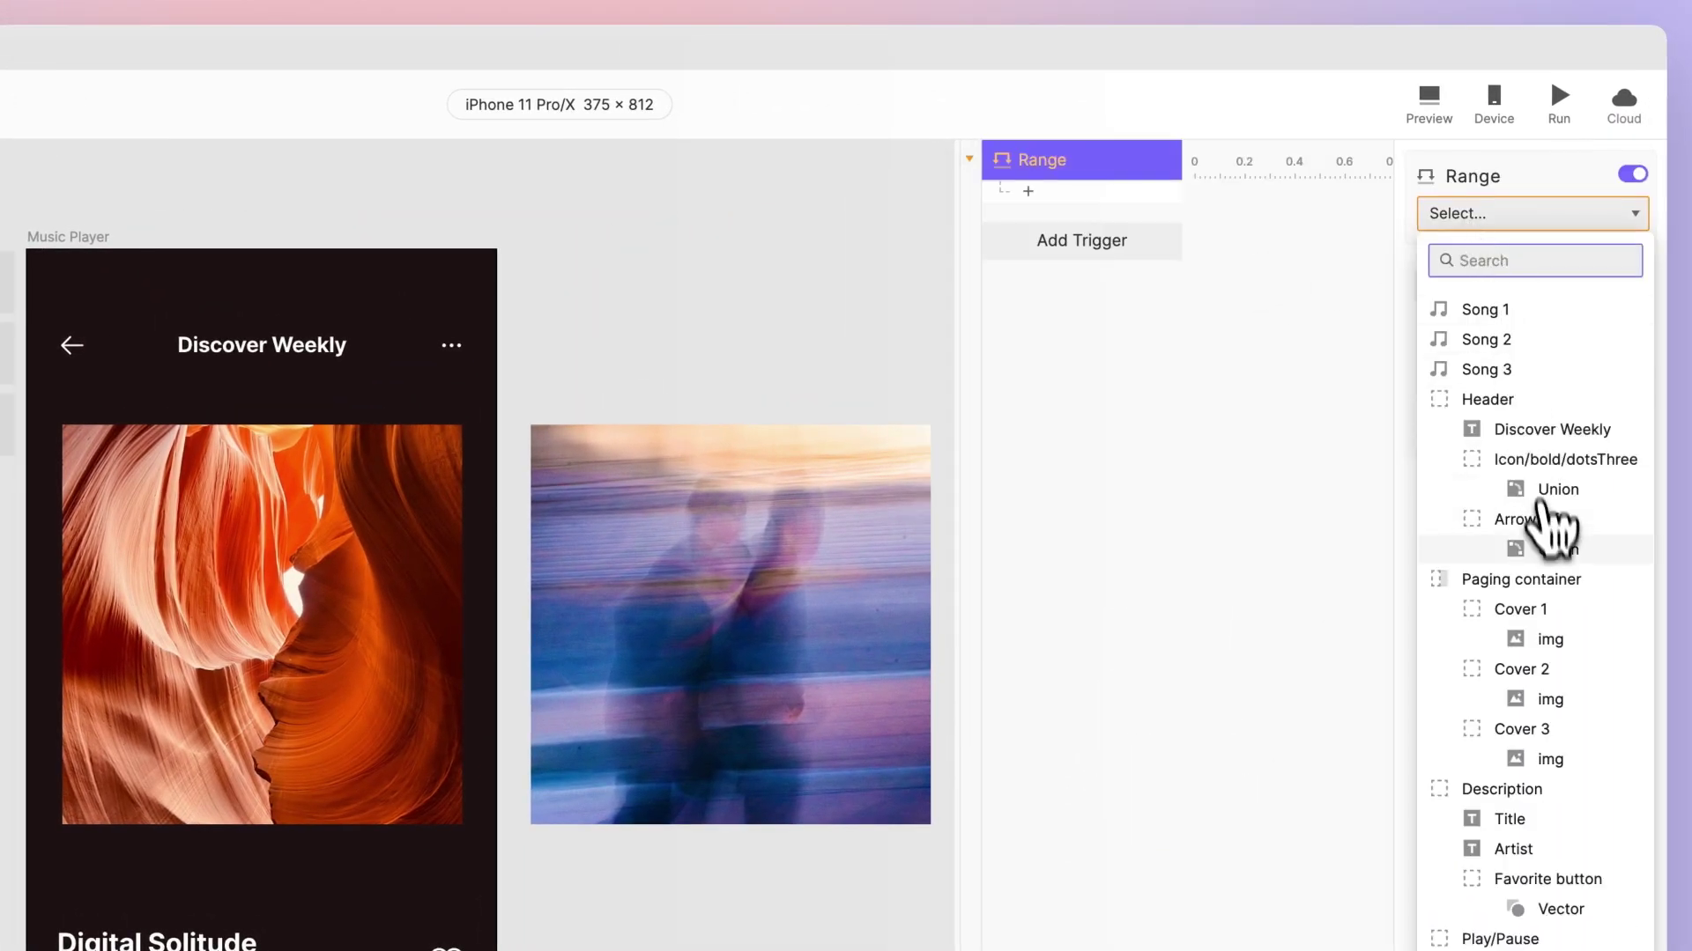
pyautogui.click(1517, 579)
pyautogui.click(1527, 257)
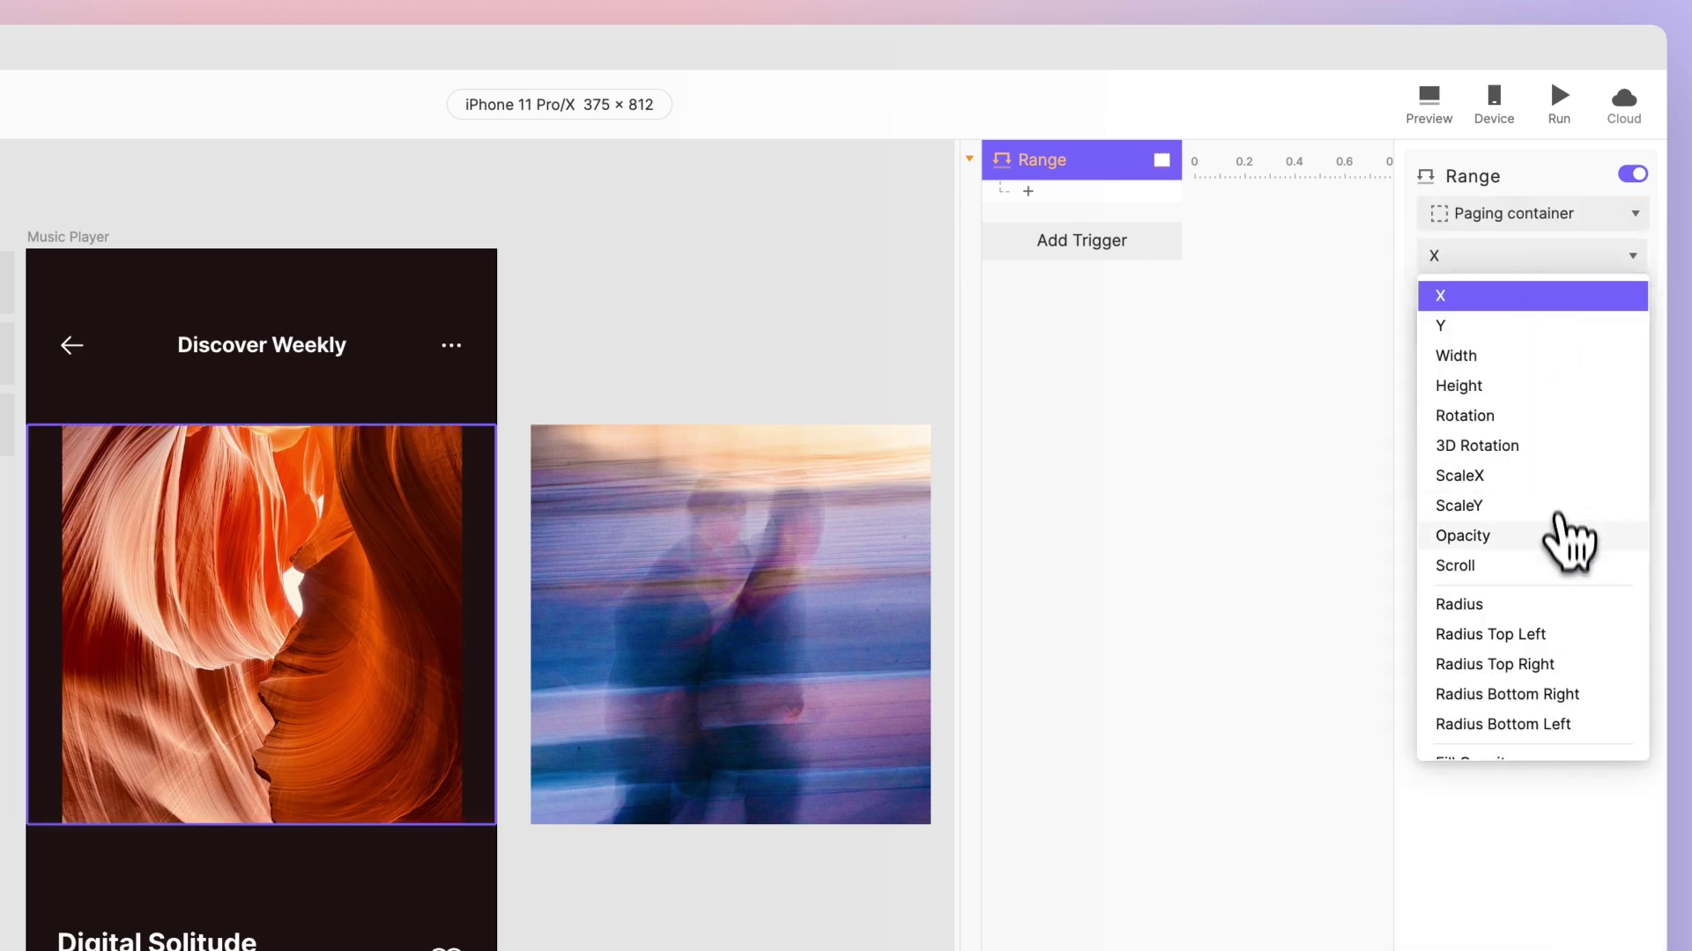
pyautogui.click(1564, 566)
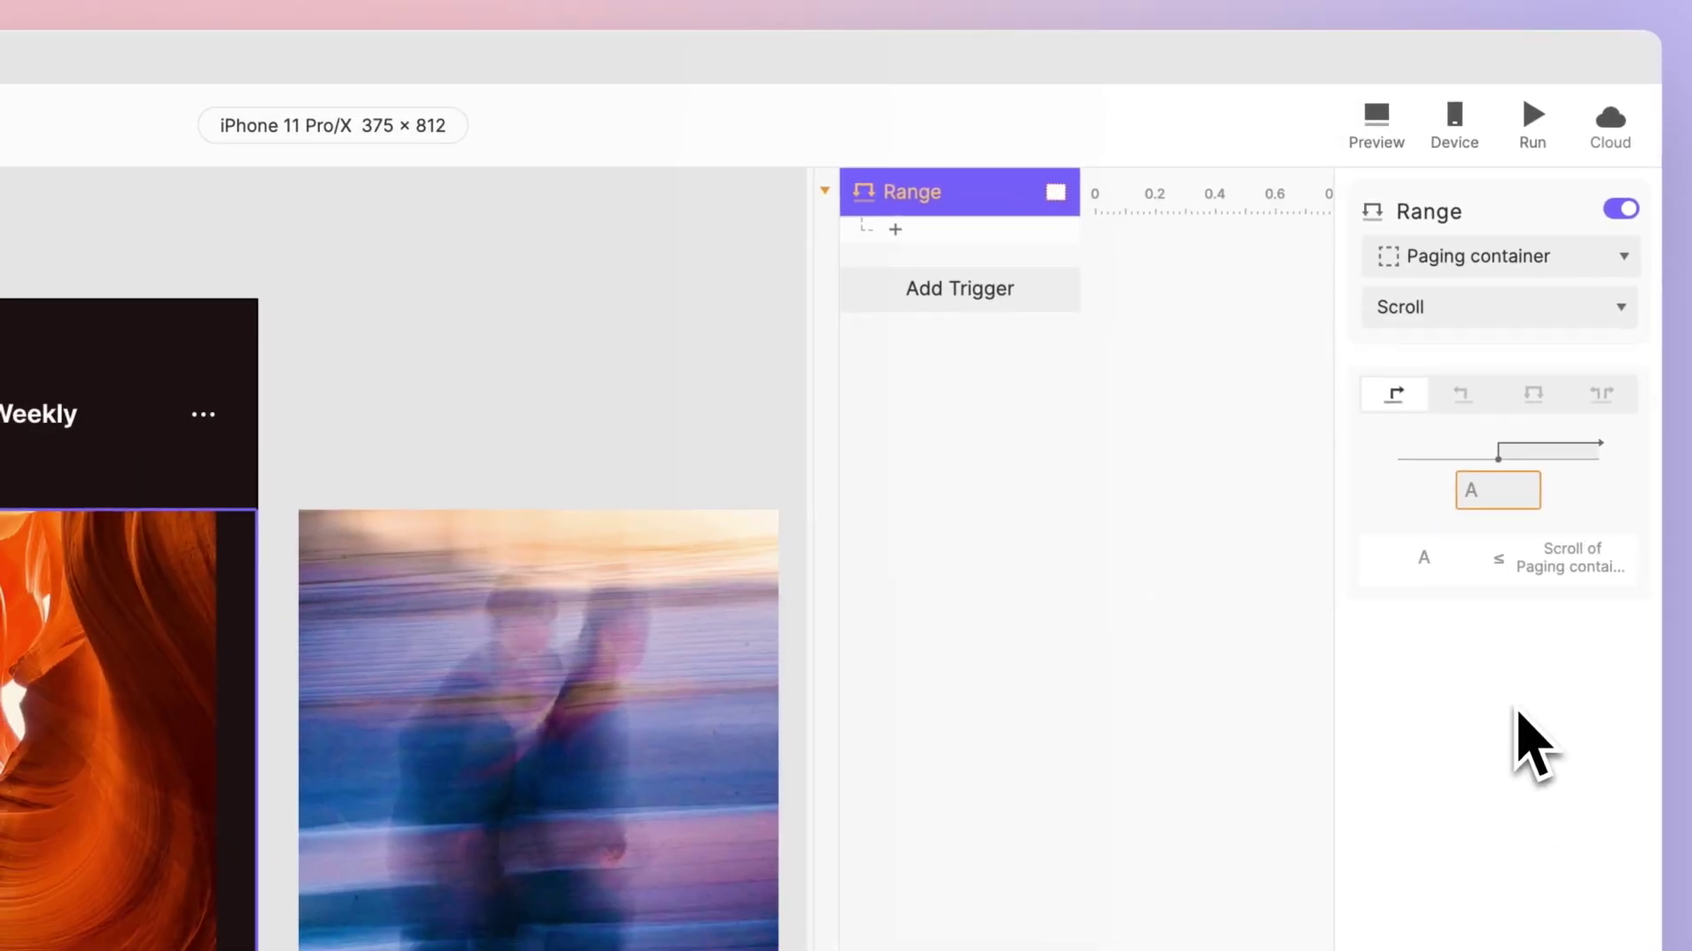
# Set the Range trigger to fire between scroll values 0 and 374
pyautogui.click(1533, 396)
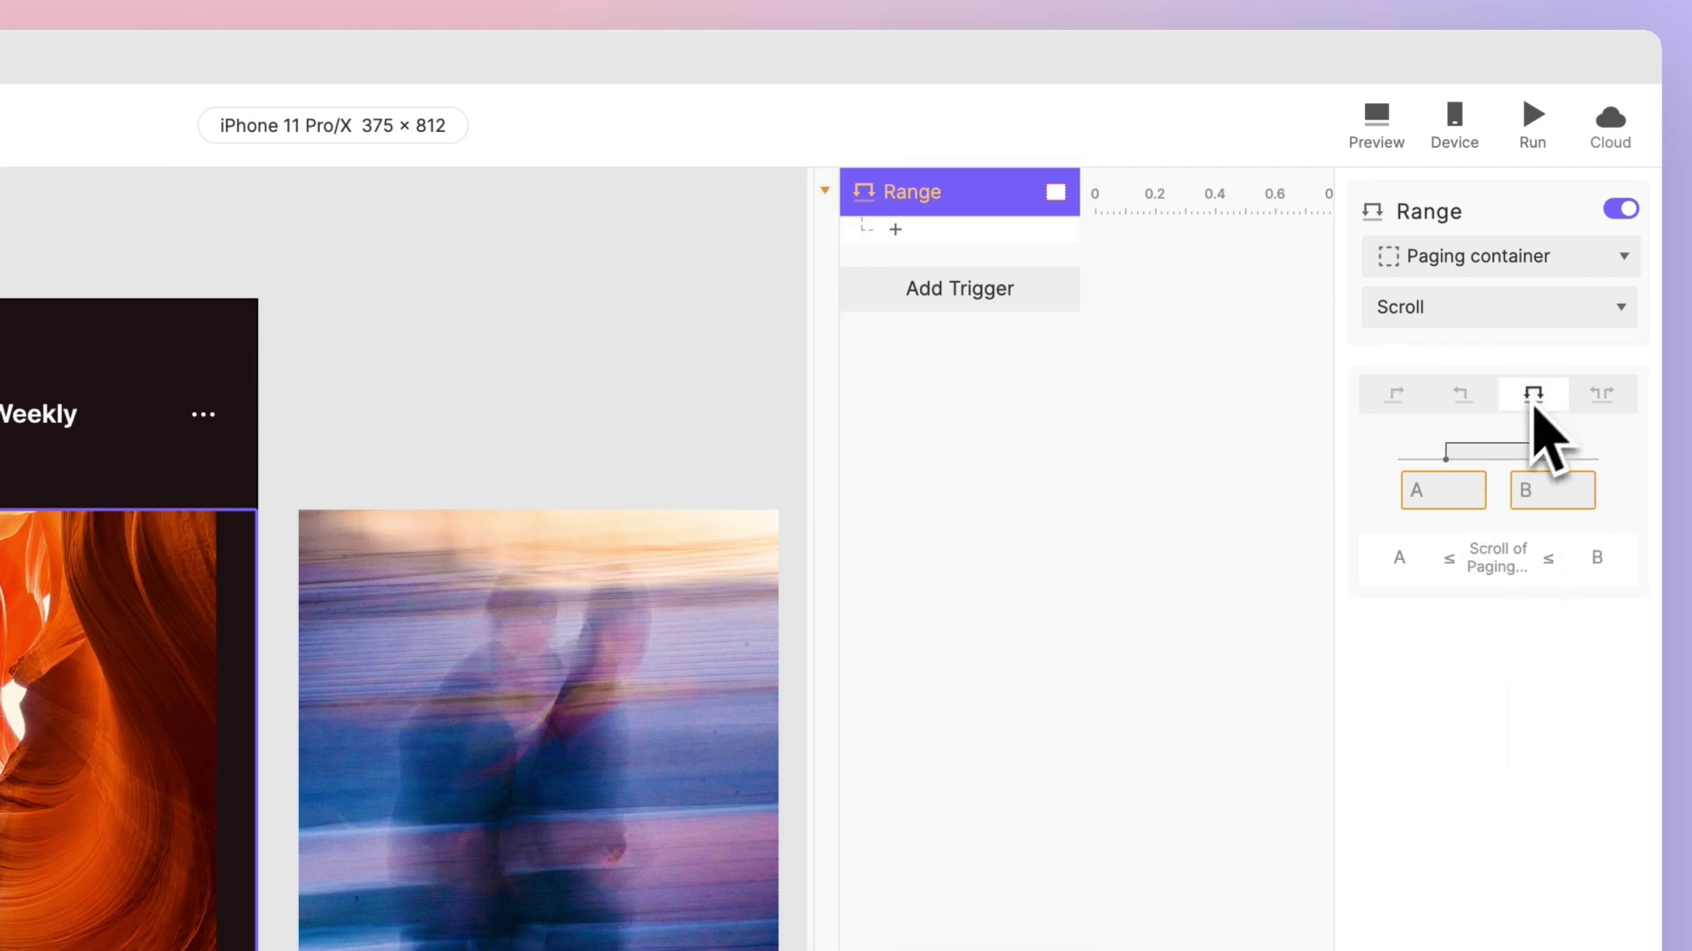
pyautogui.click(1438, 490)
pyautogui.write('0')
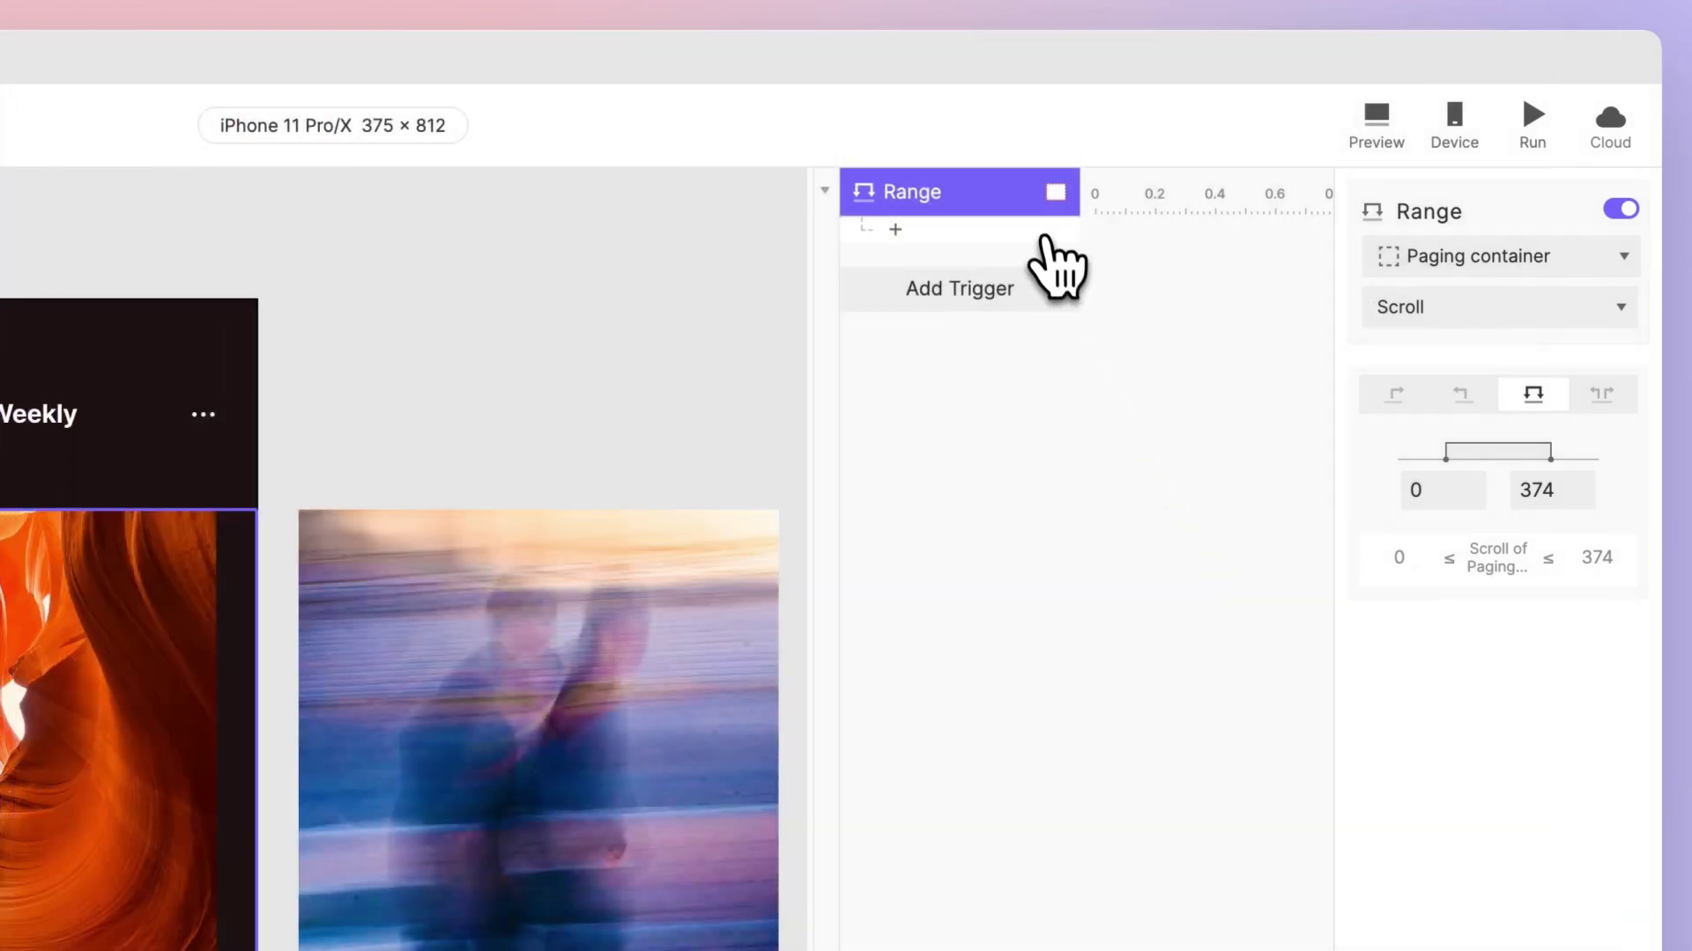
# Add a Playback response that plays Song 1
pyautogui.click(1044, 236)
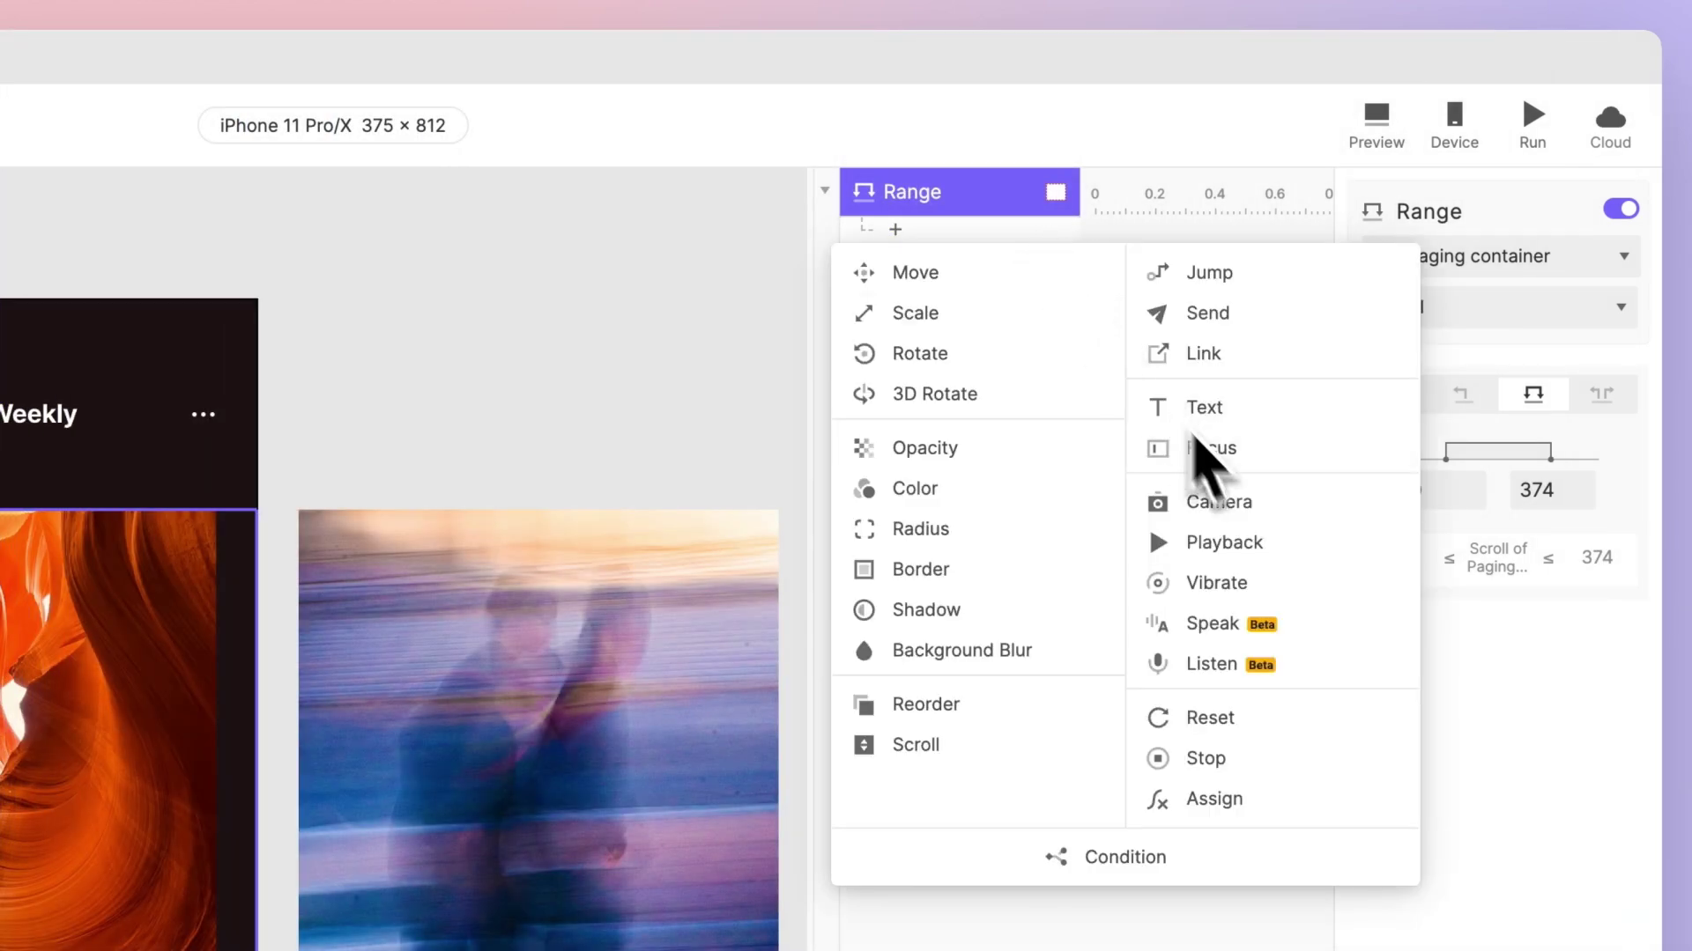
pyautogui.click(1286, 543)
pyautogui.click(1535, 269)
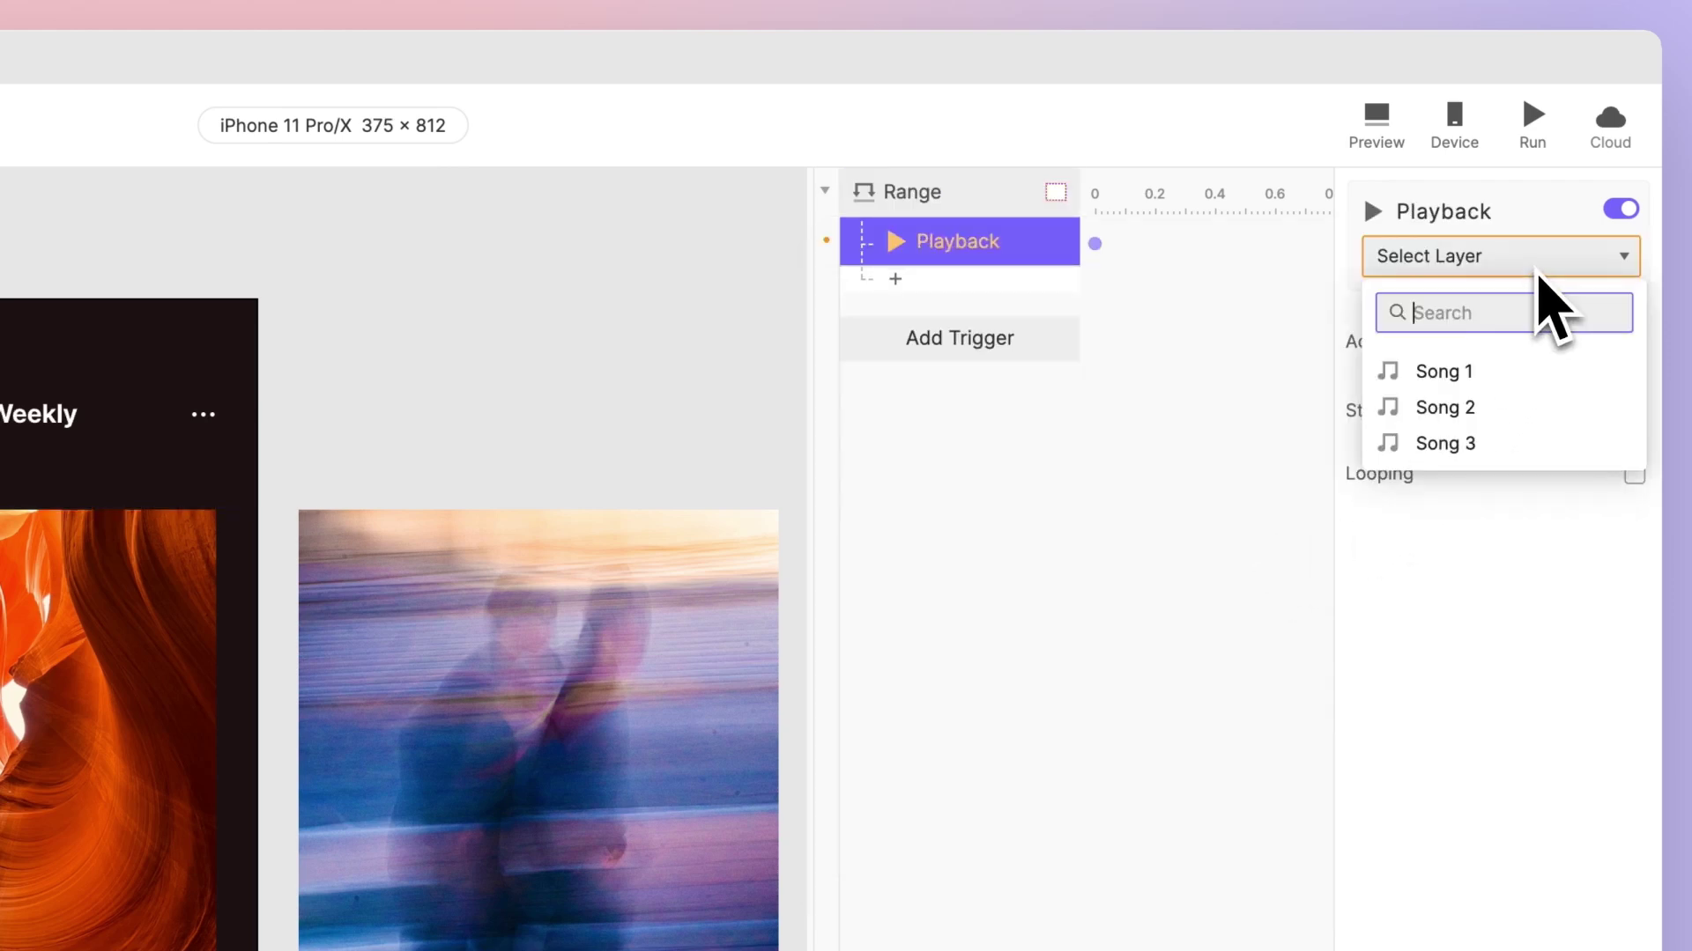
pyautogui.click(1533, 368)
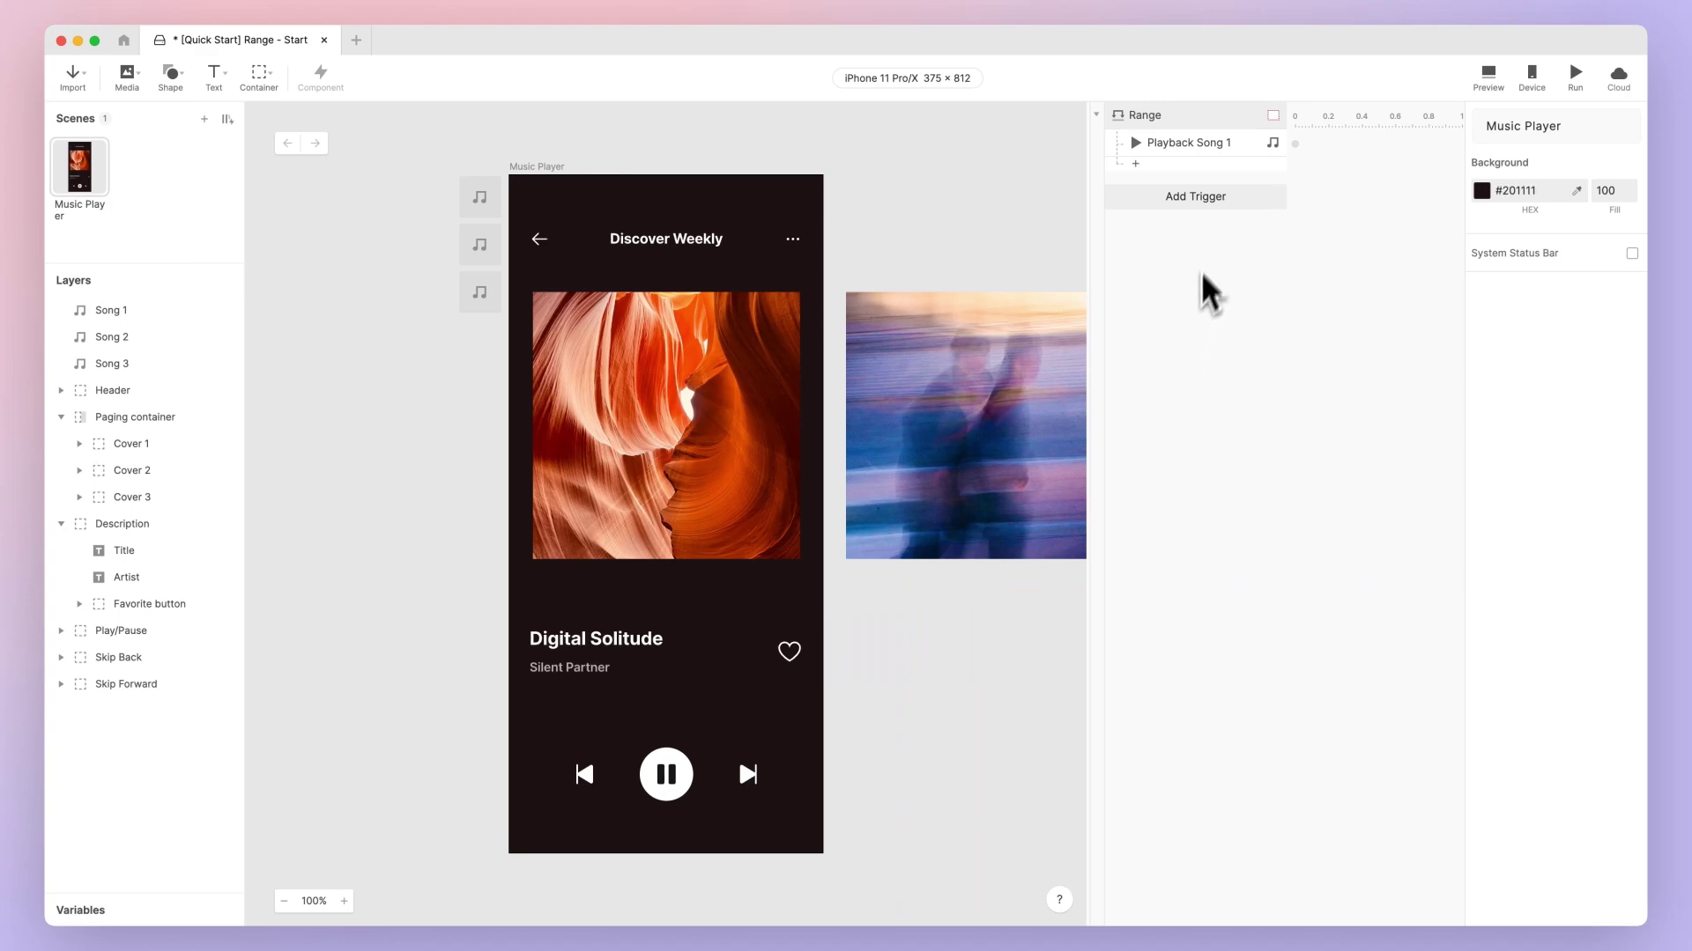
# Add another Range trigger watching the Paging container's Scroll property
pyautogui.click(1216, 199)
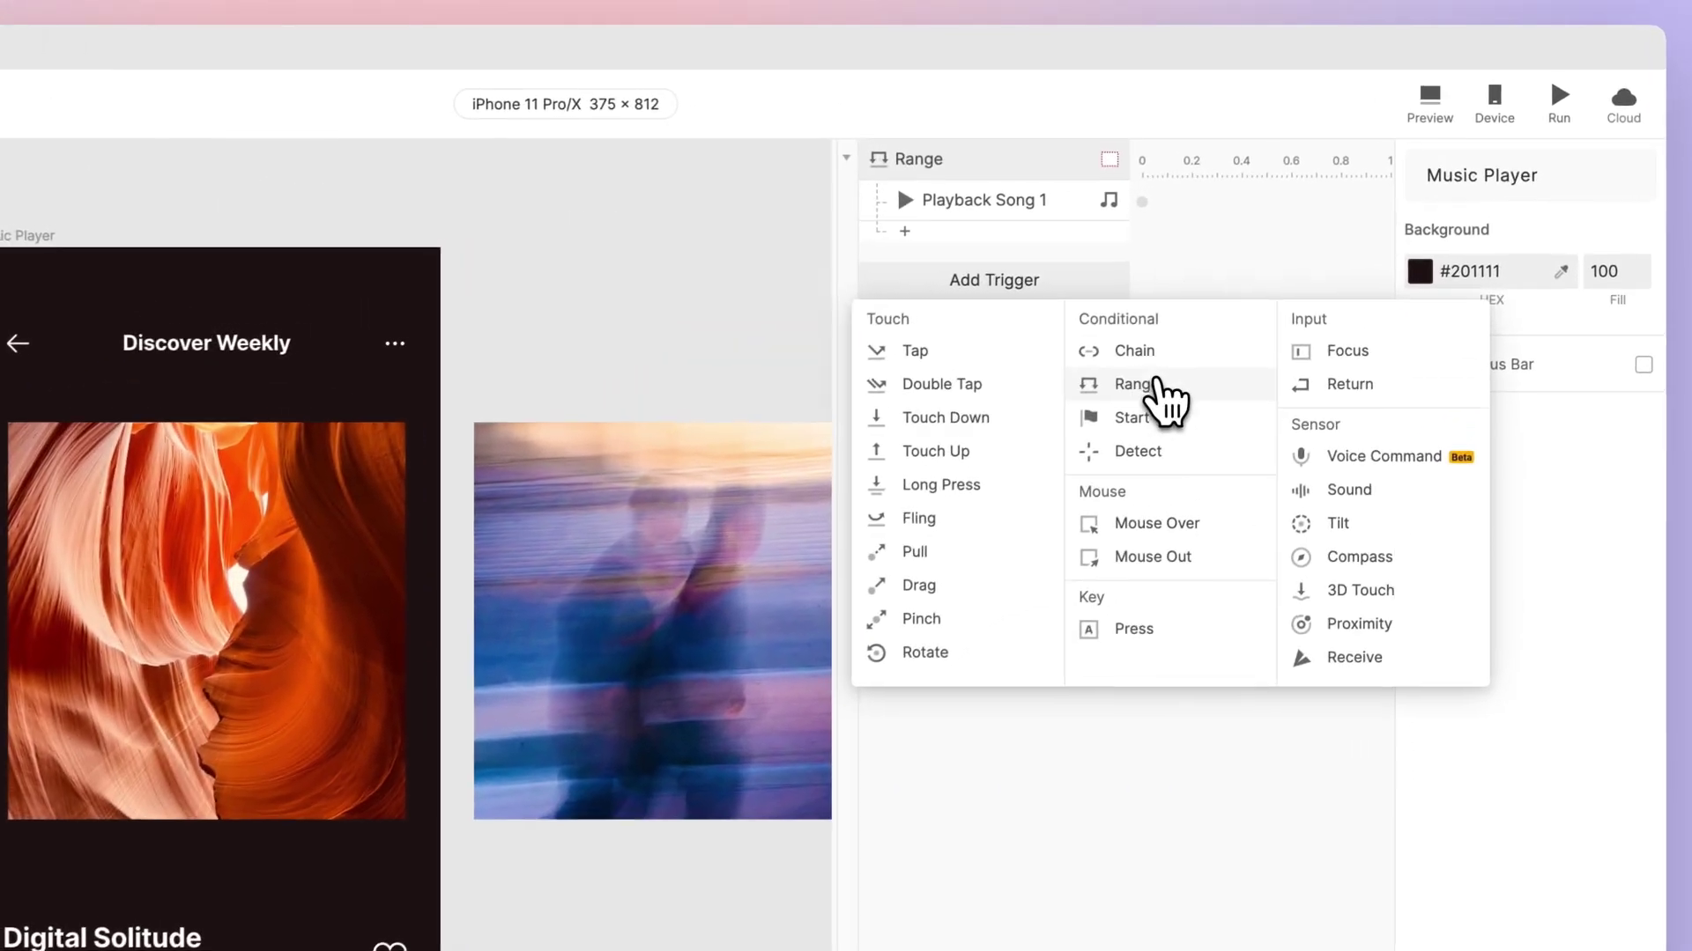
pyautogui.click(1156, 383)
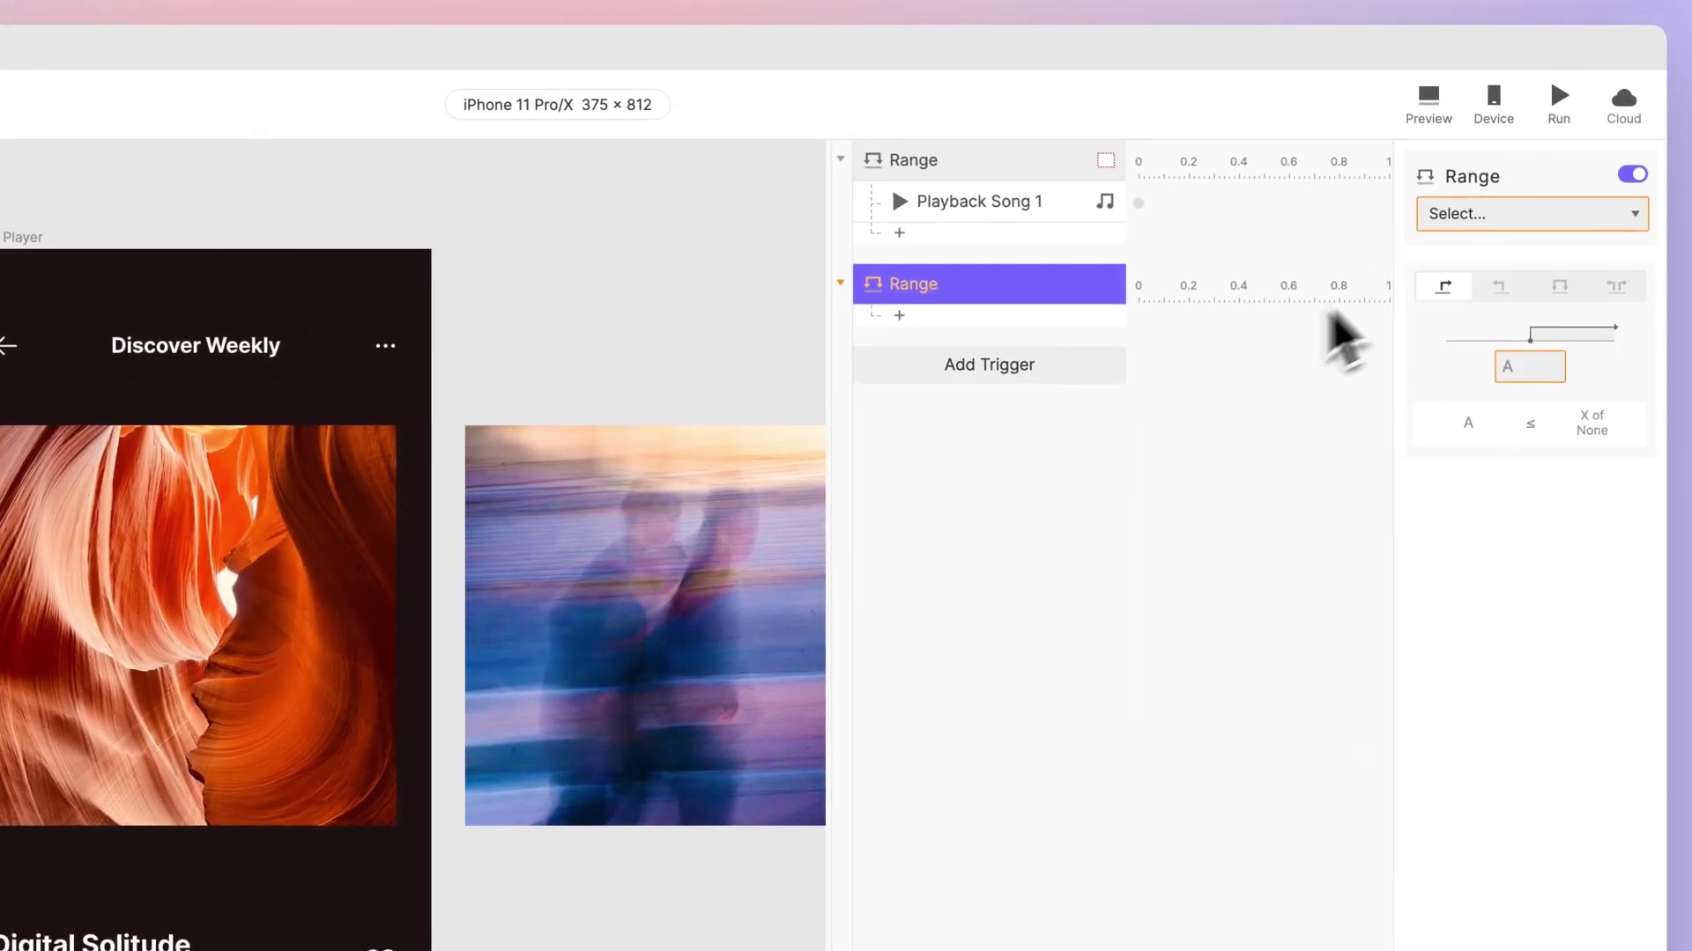
pyautogui.click(1524, 221)
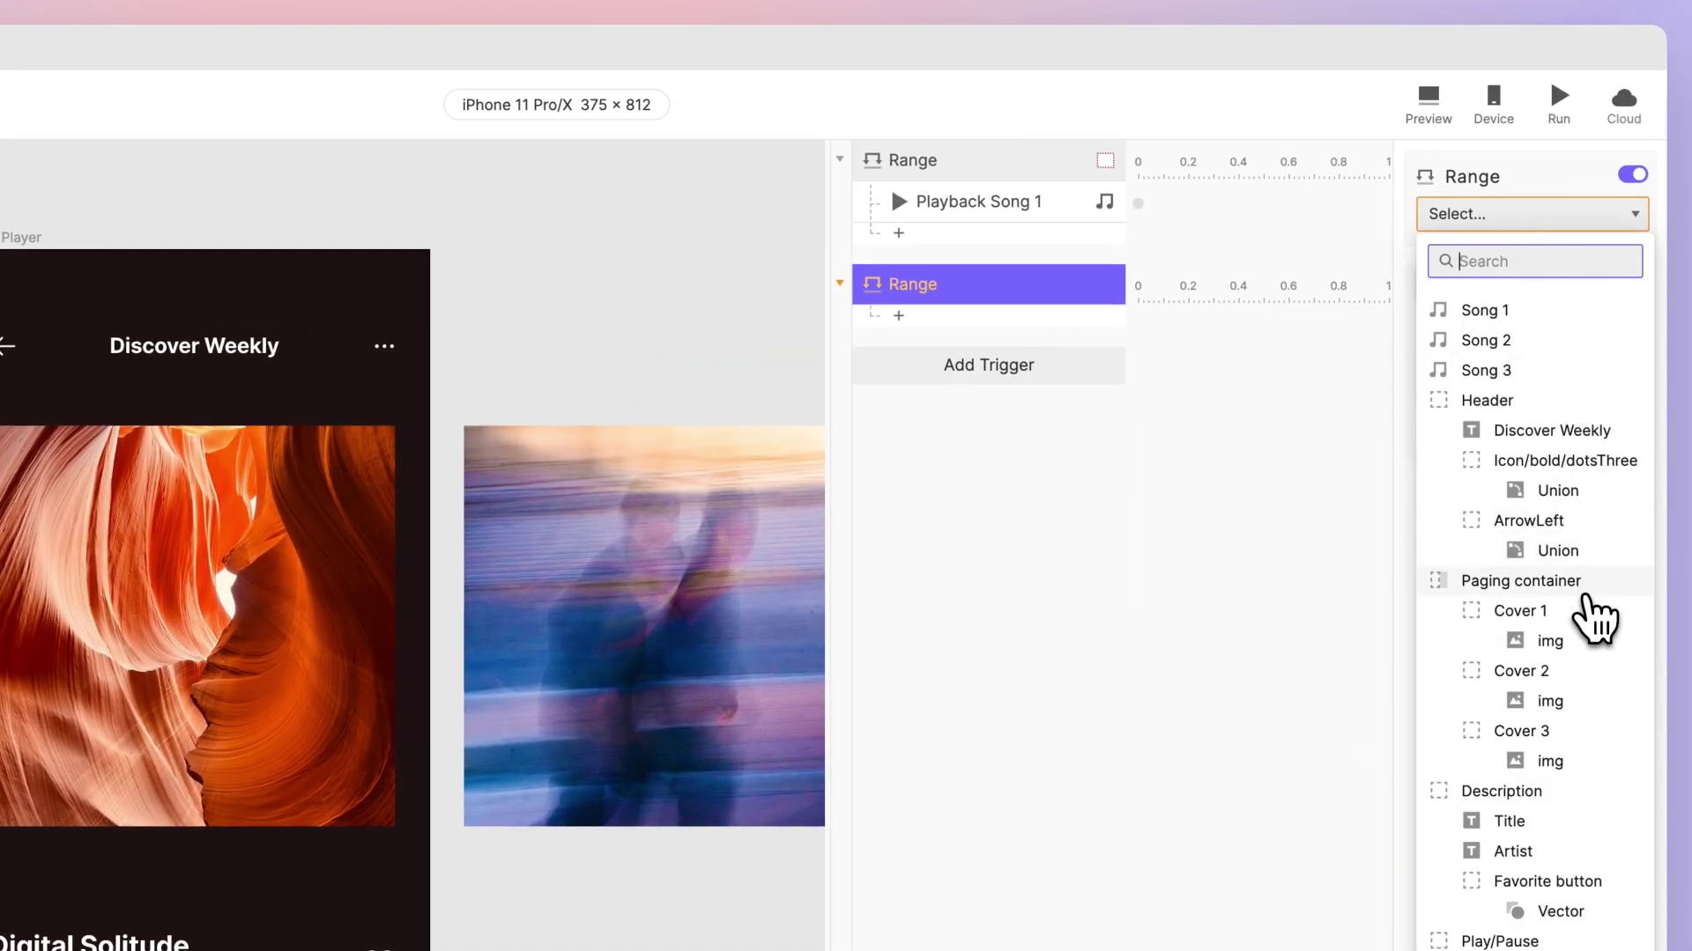
pyautogui.click(1582, 581)
pyautogui.click(1560, 259)
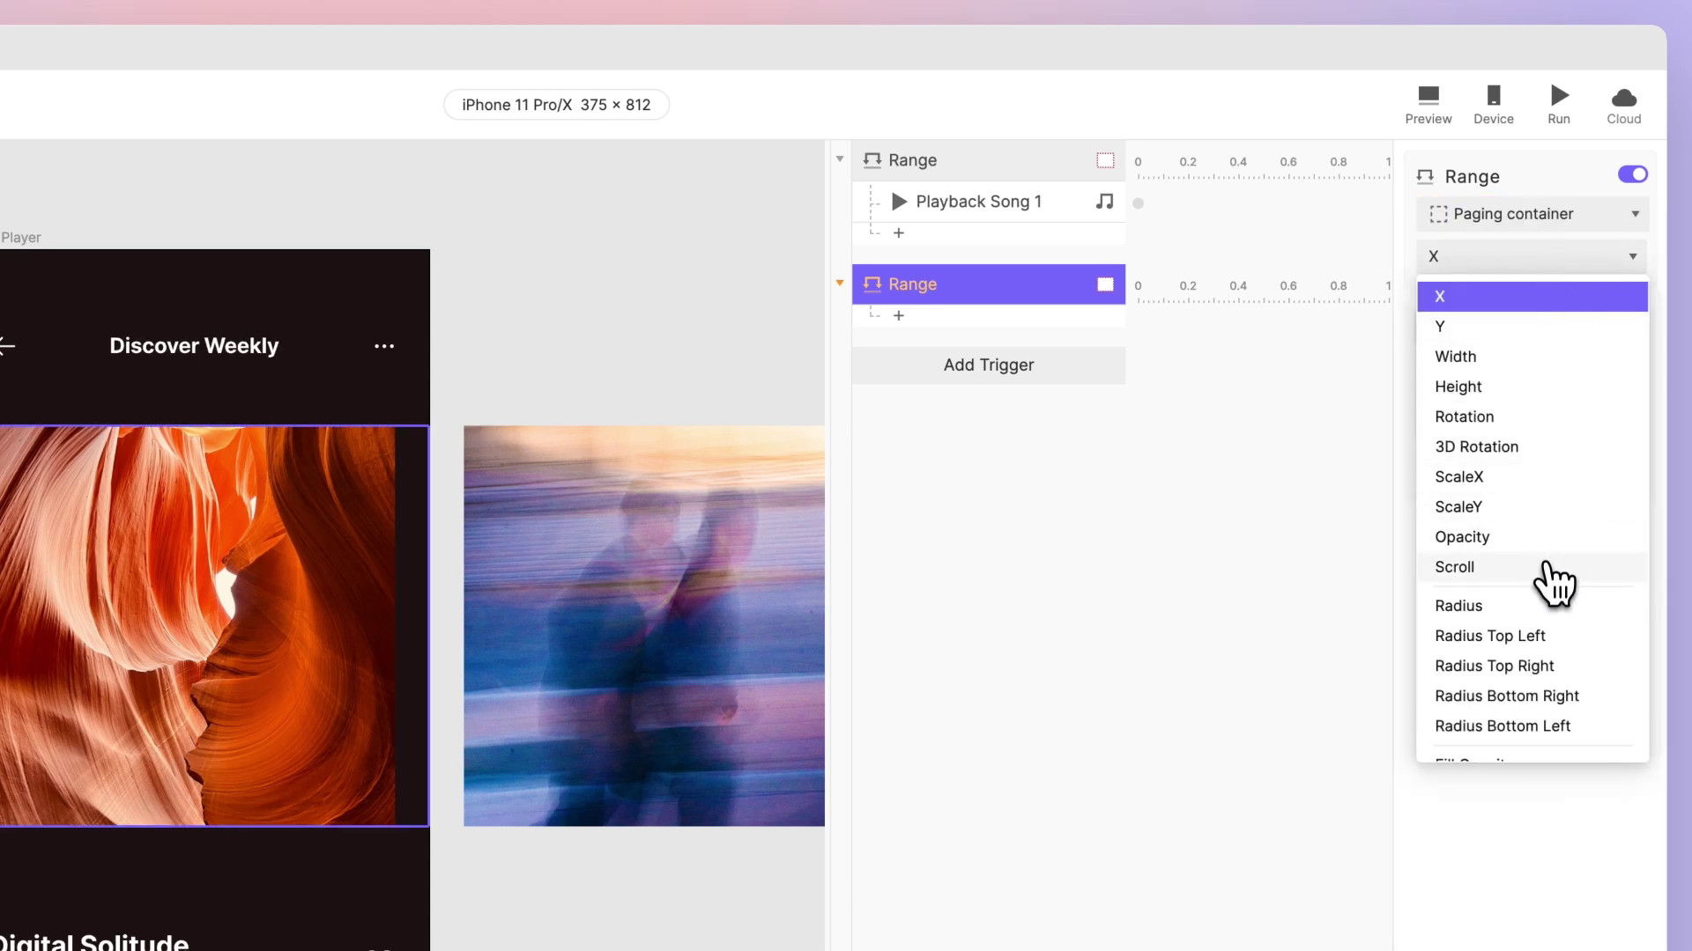
pyautogui.click(1544, 567)
# Make the second Range fire between scroll values 375 and 749
pyautogui.click(1556, 331)
pyautogui.click(1493, 410)
pyautogui.write('375')
pyautogui.press('Tab')
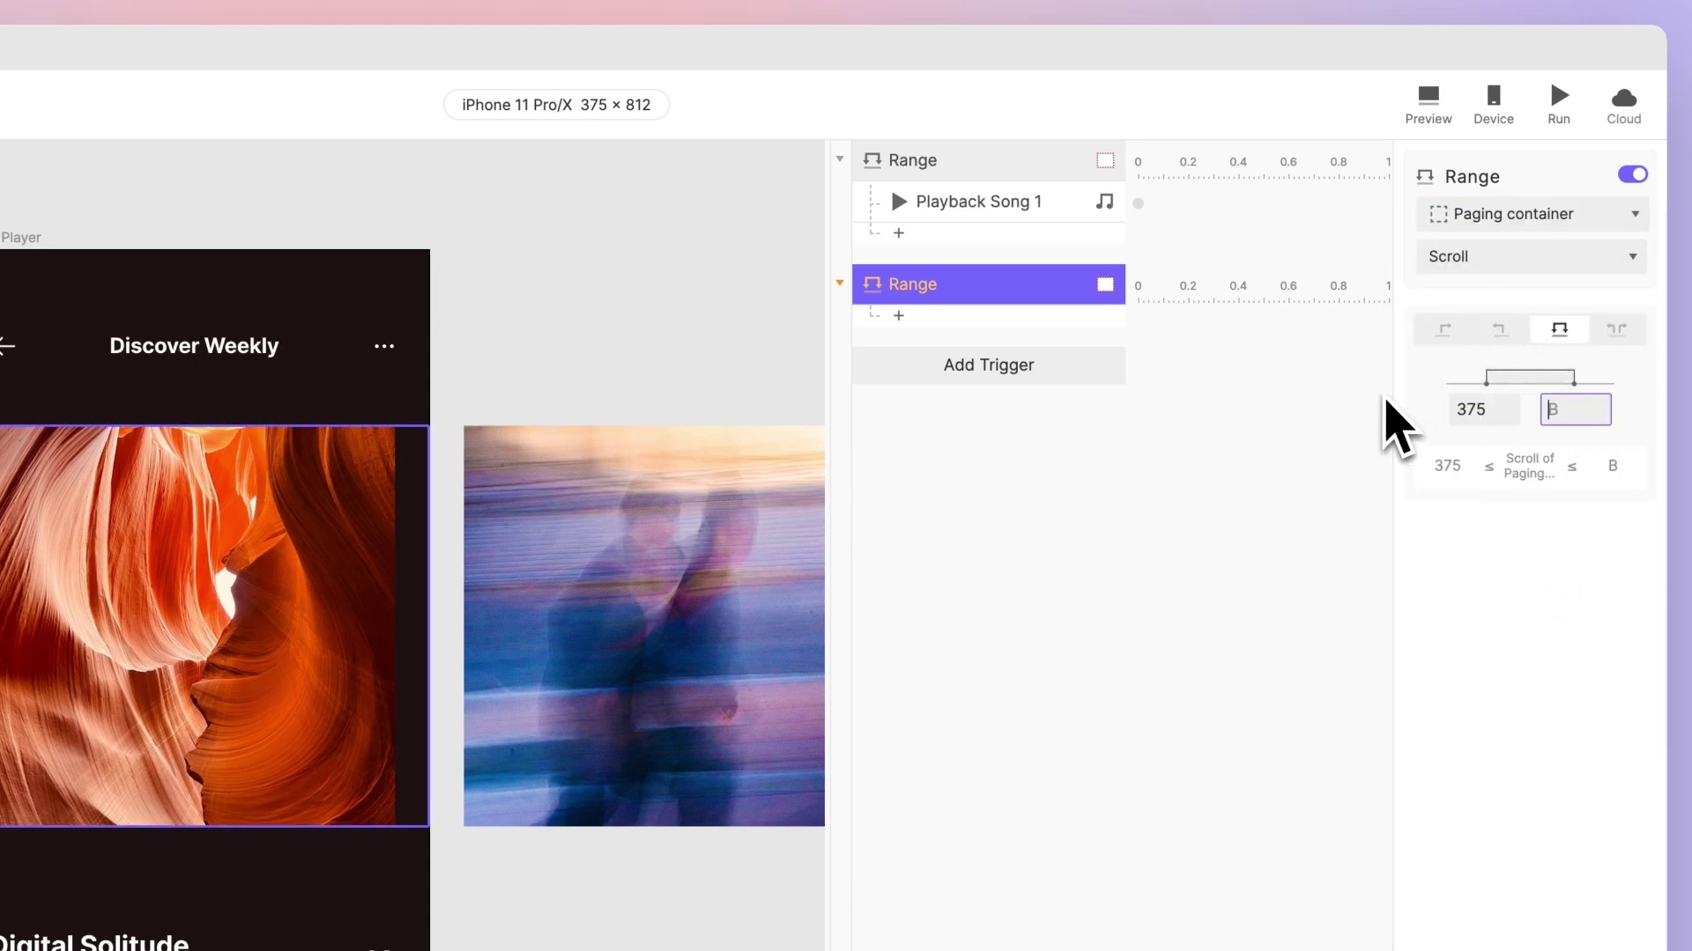
pyautogui.write('749')
pyautogui.press('Return')
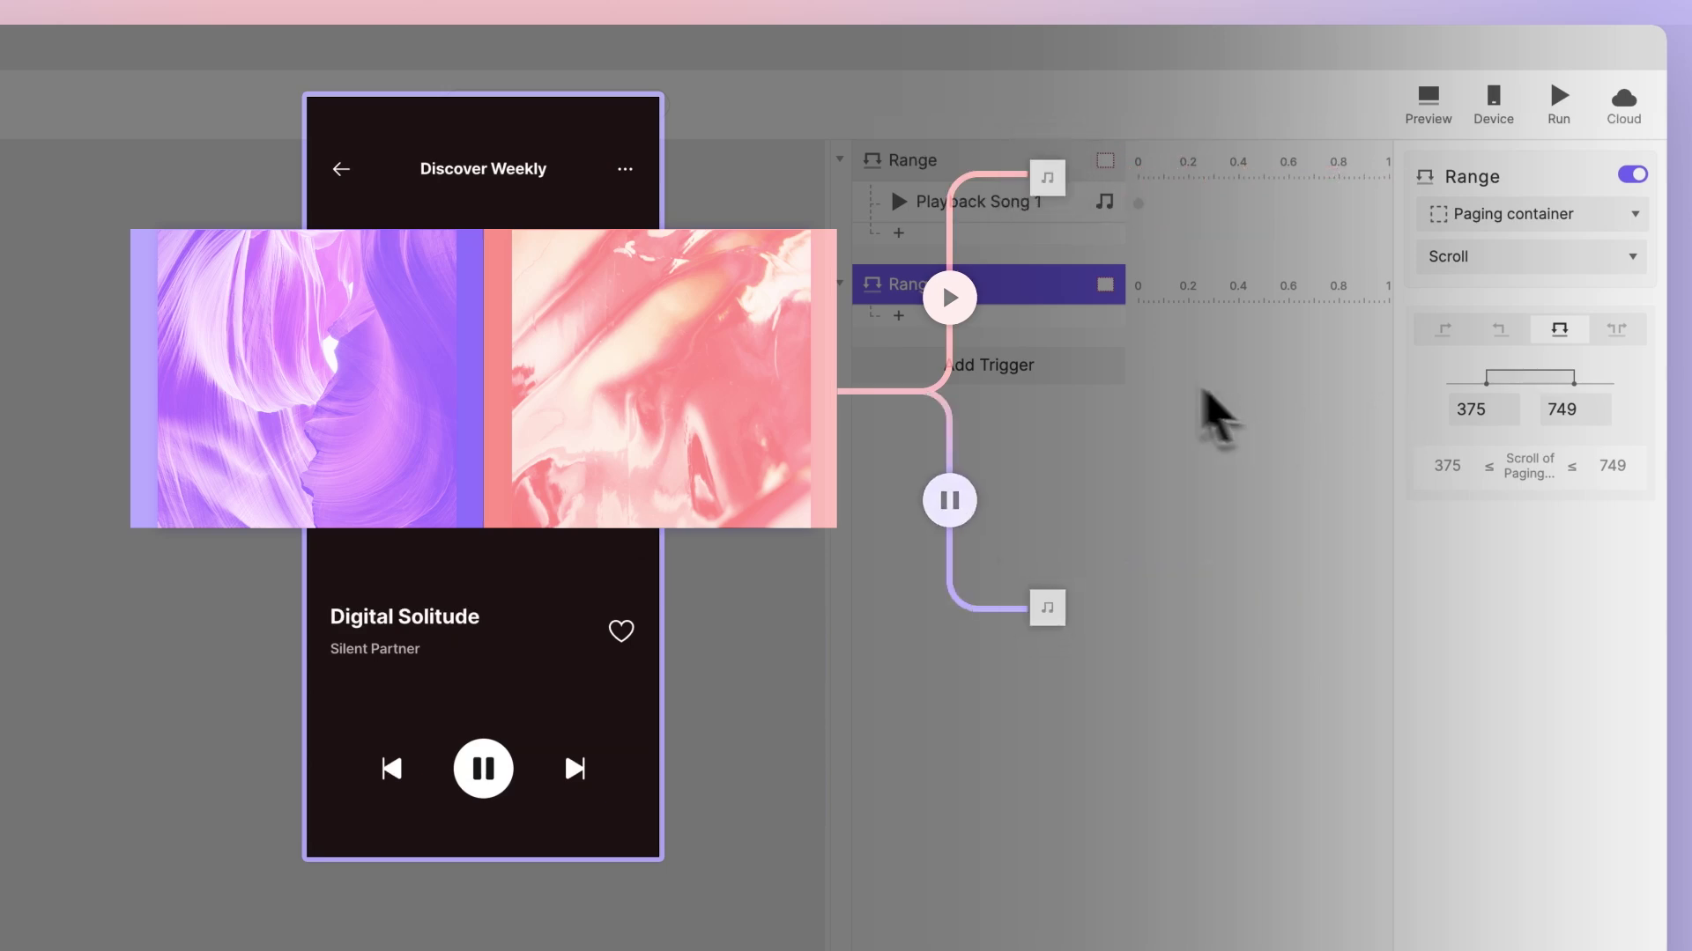
# Give the second Range a Playback response for Song 2, named 'Playback Song 2'
pyautogui.click(1066, 319)
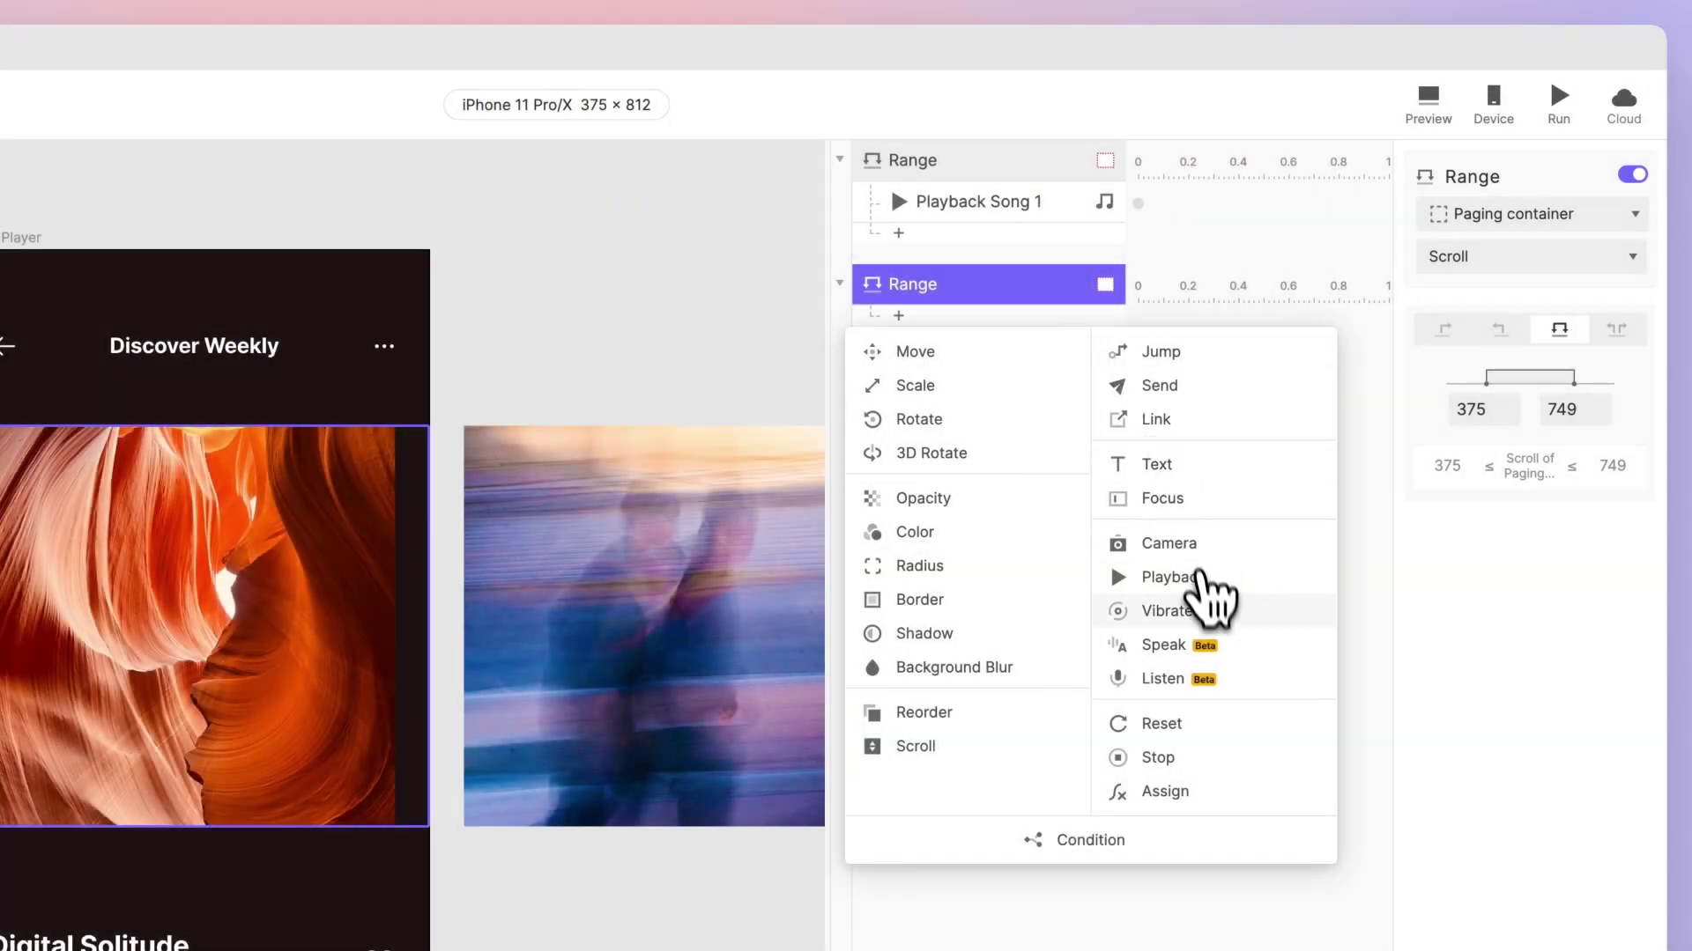
pyautogui.click(1200, 578)
pyautogui.click(1508, 216)
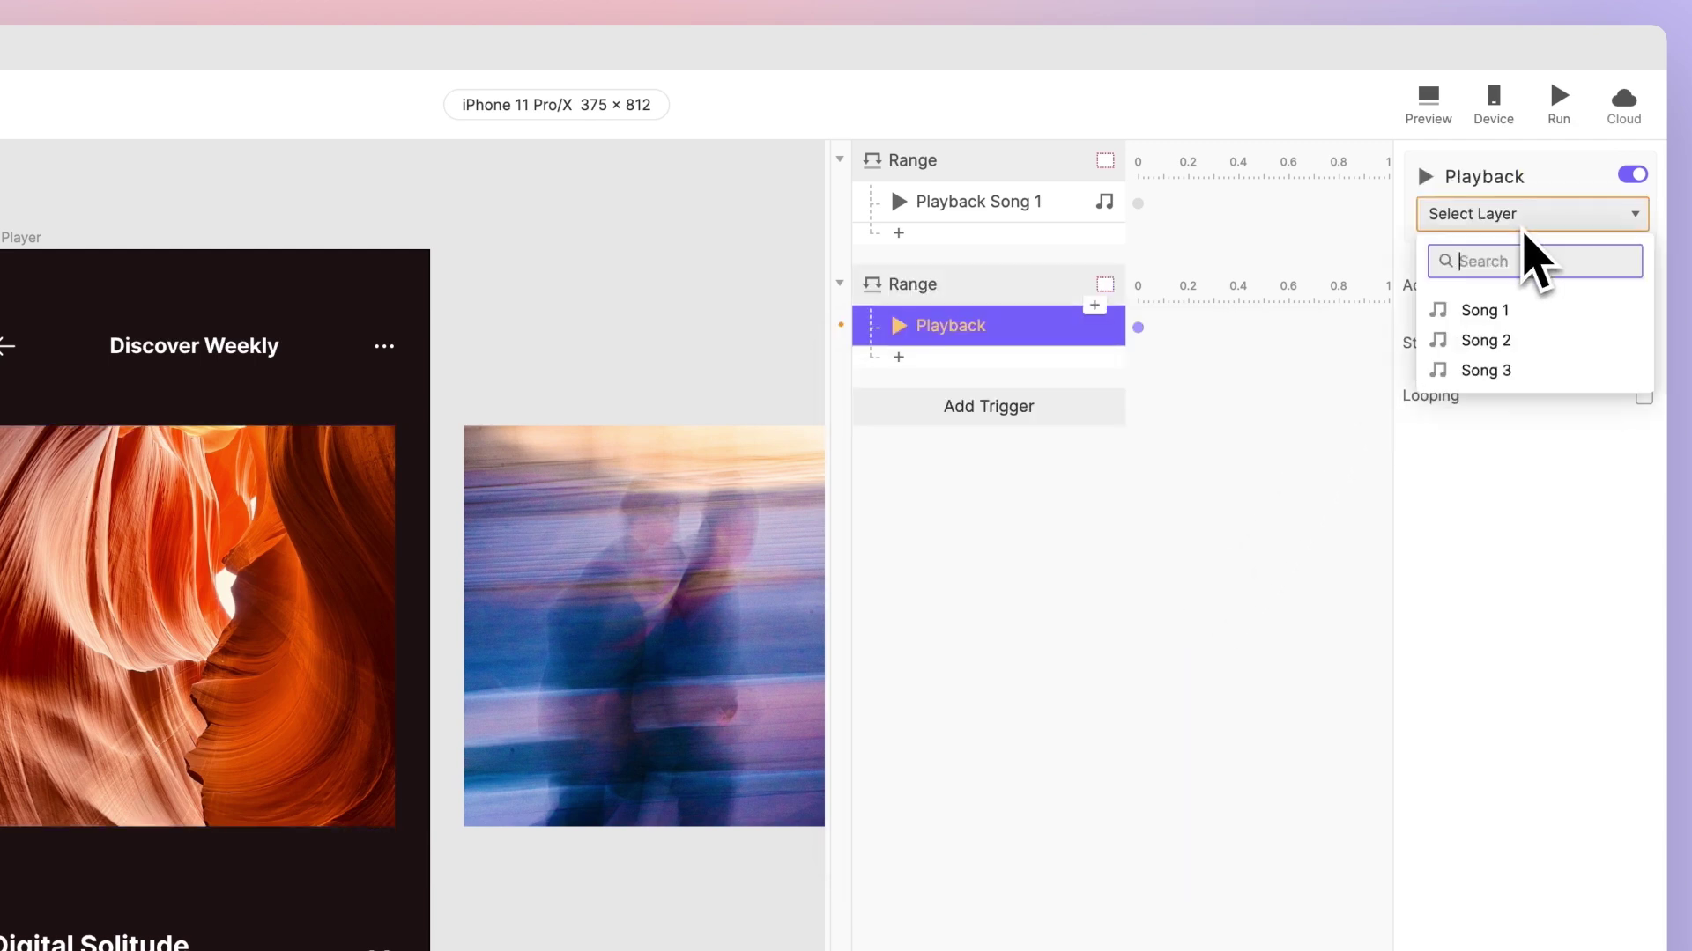
pyautogui.click(1541, 335)
pyautogui.doubleClick(986, 328)
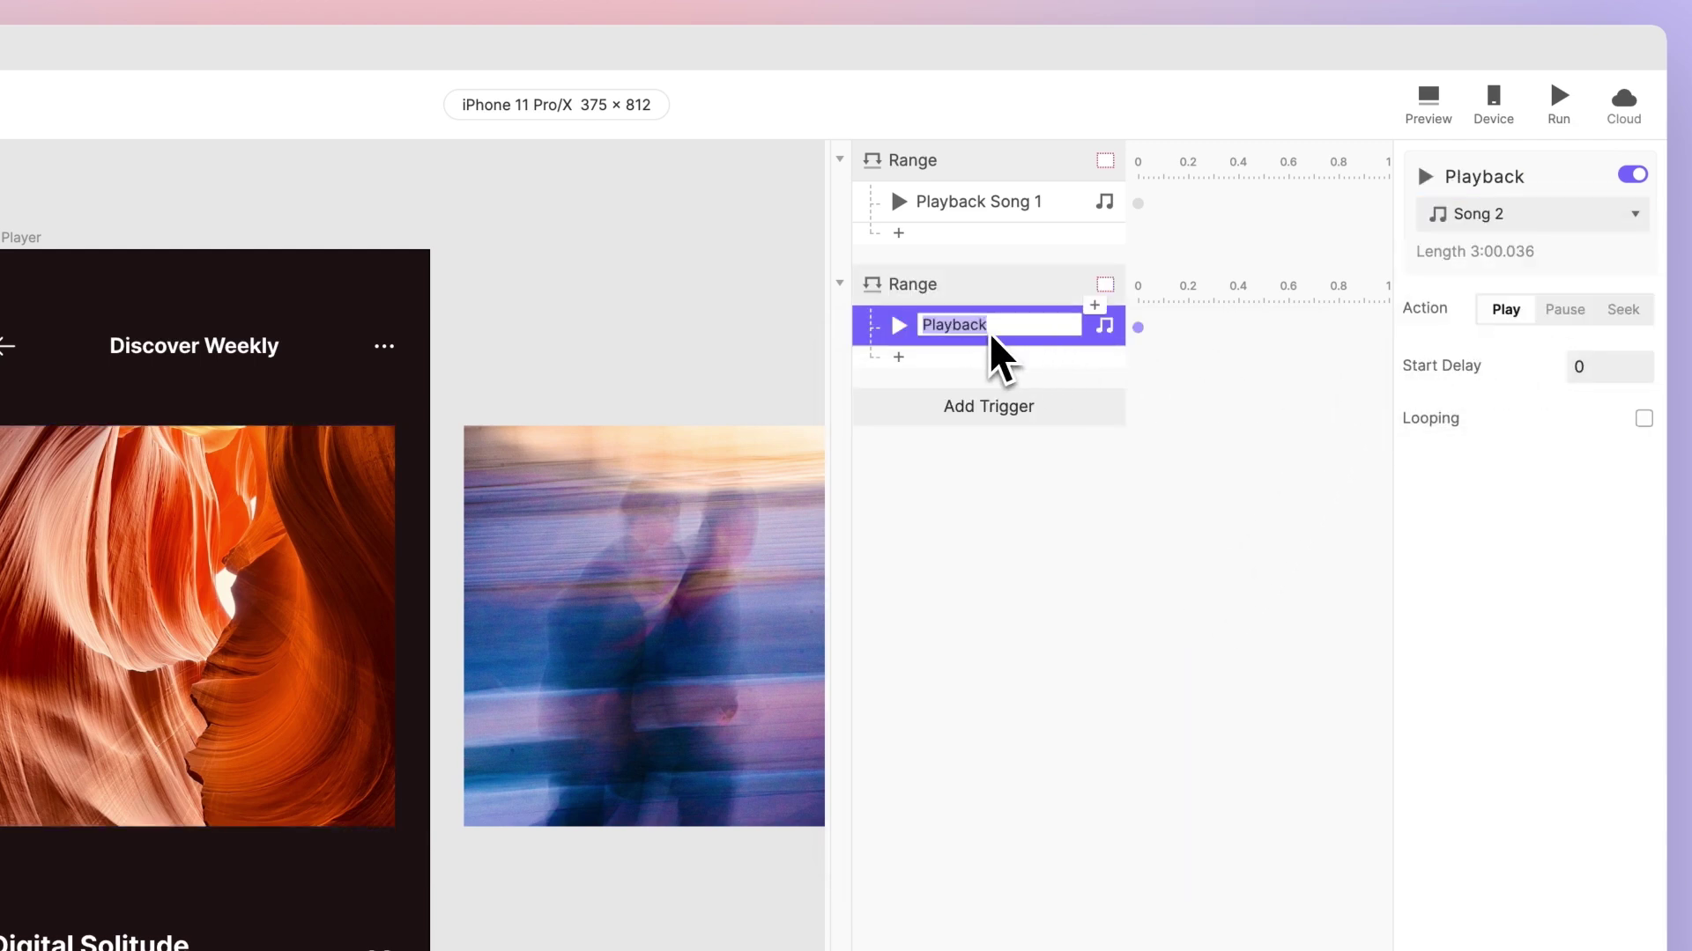
pyautogui.write('Song 2')
pyautogui.press('Return')
# Add a Reset response for Song 1 to the second Range, named 'Reset Song 1'
pyautogui.click(1014, 356)
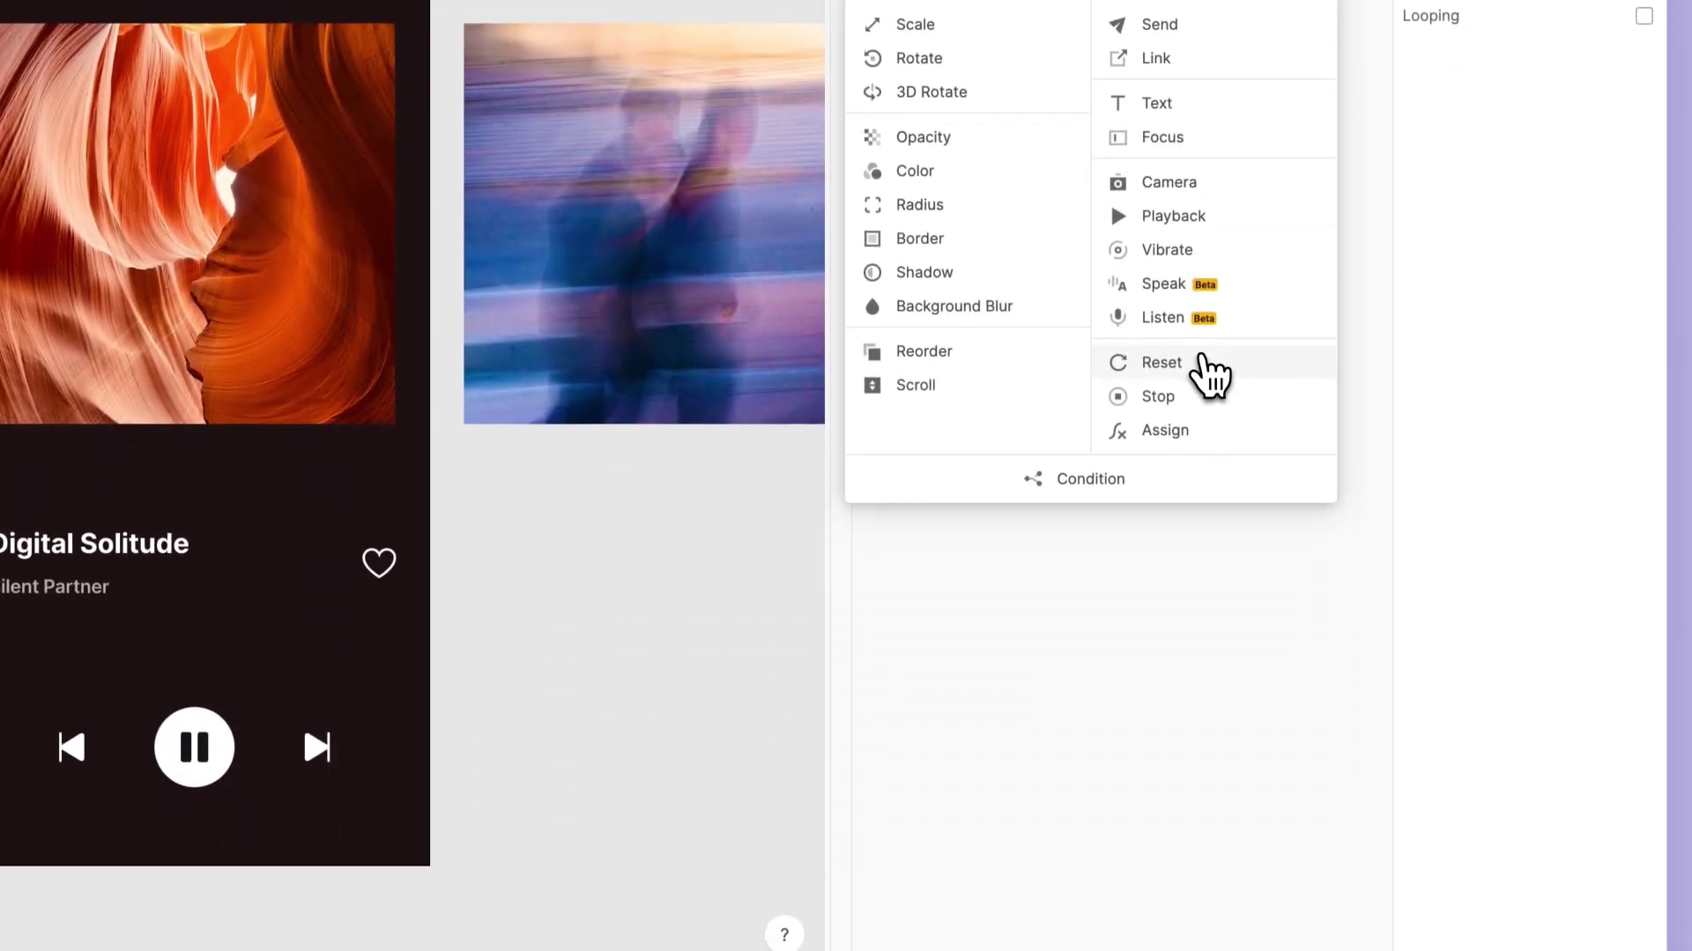
pyautogui.click(1154, 721)
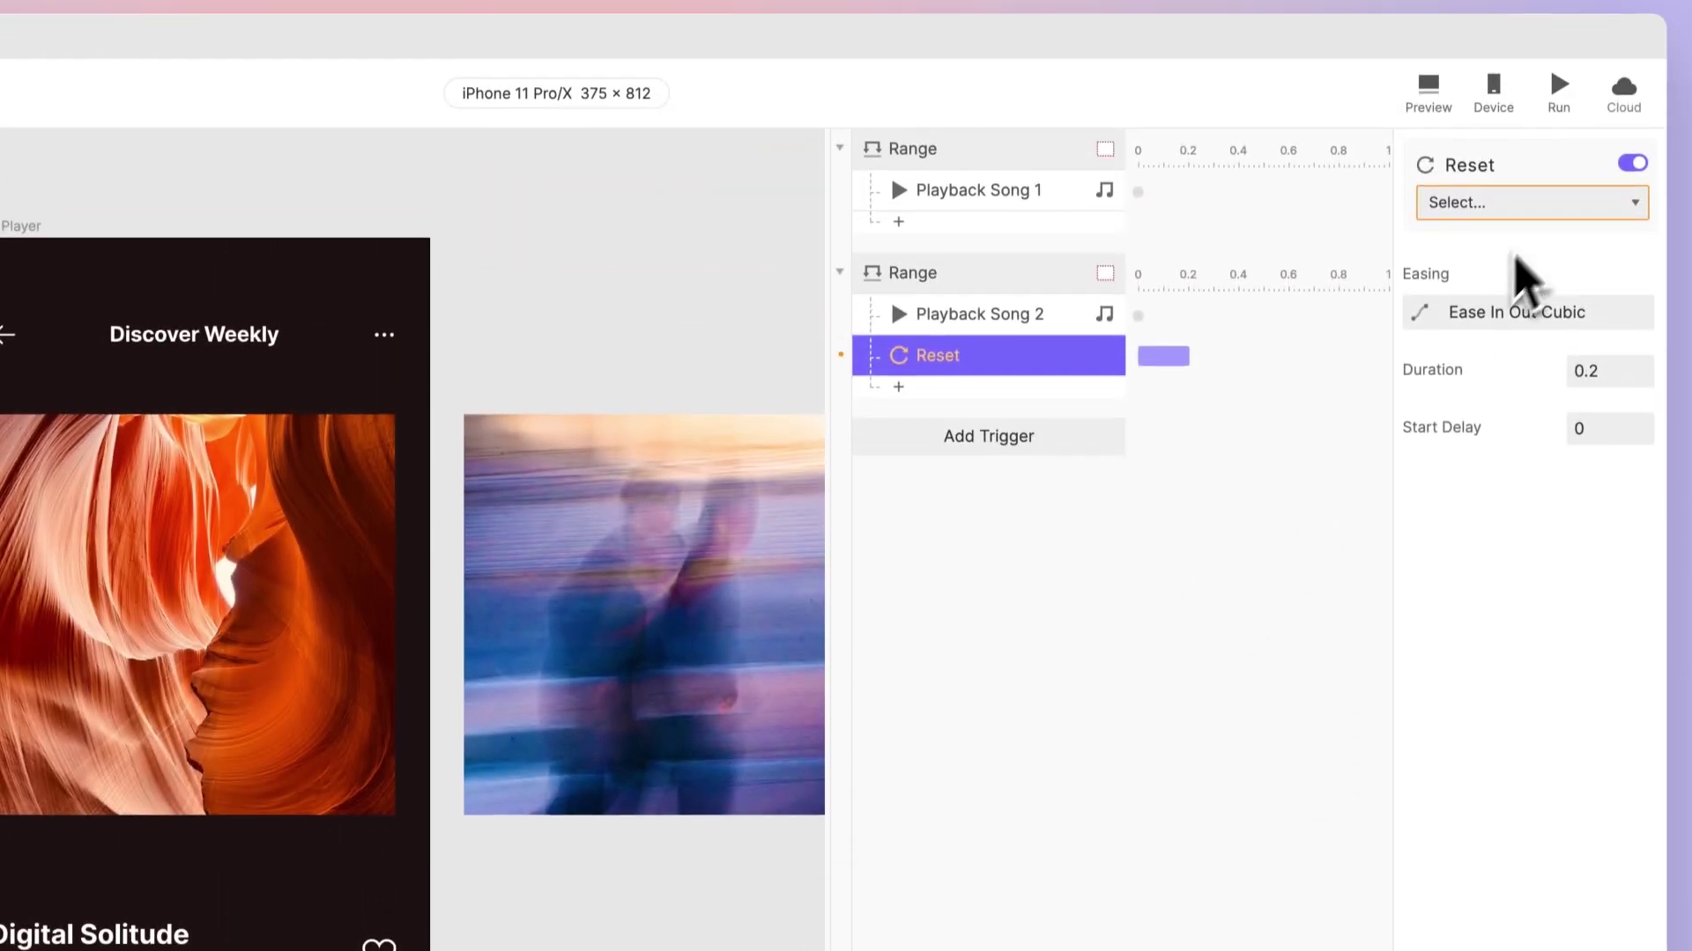
pyautogui.click(1445, 212)
pyautogui.click(1541, 338)
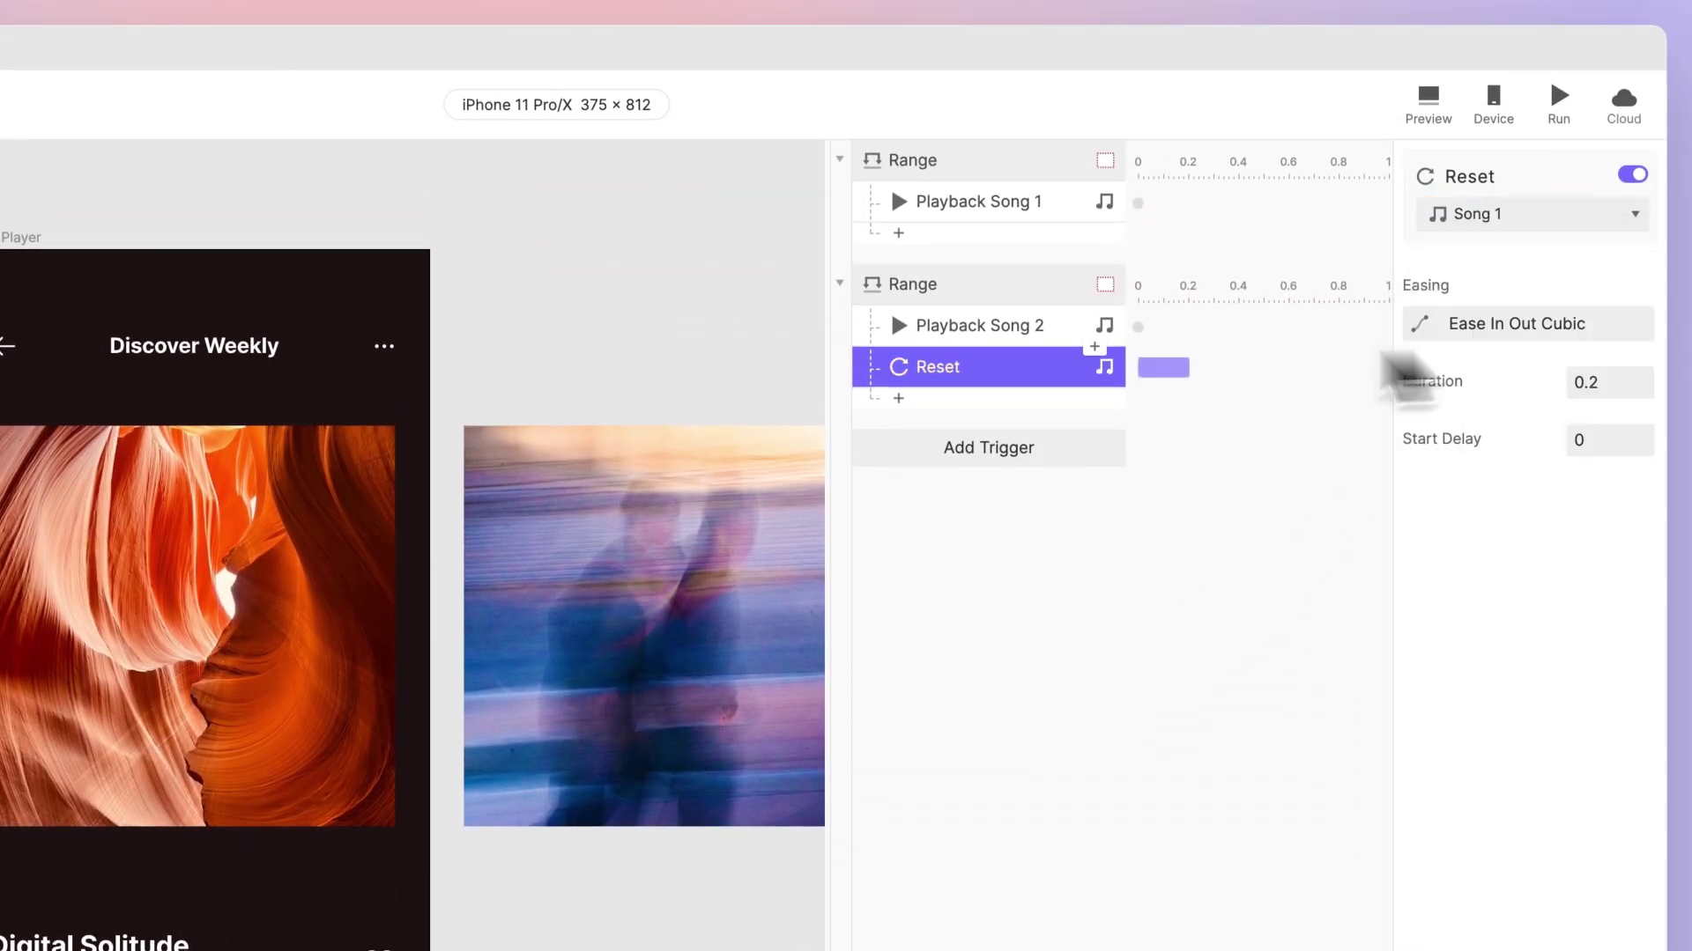
pyautogui.doubleClick(922, 375)
pyautogui.click(974, 368)
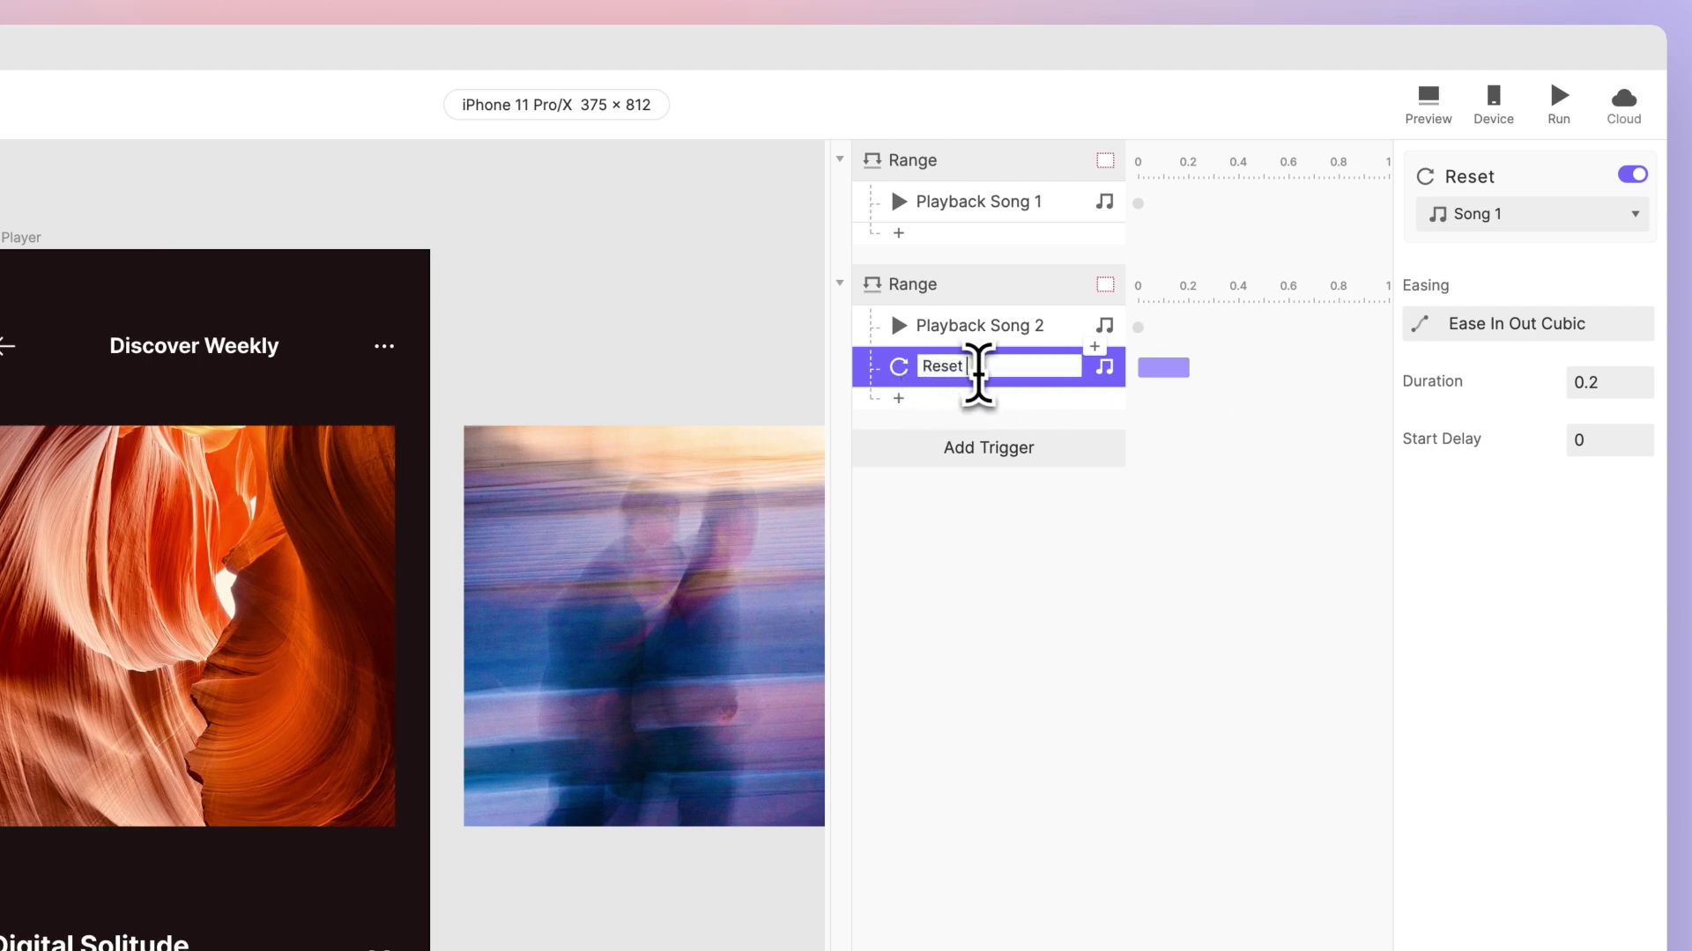
pyautogui.write('Song 1')
pyautogui.press('Return')
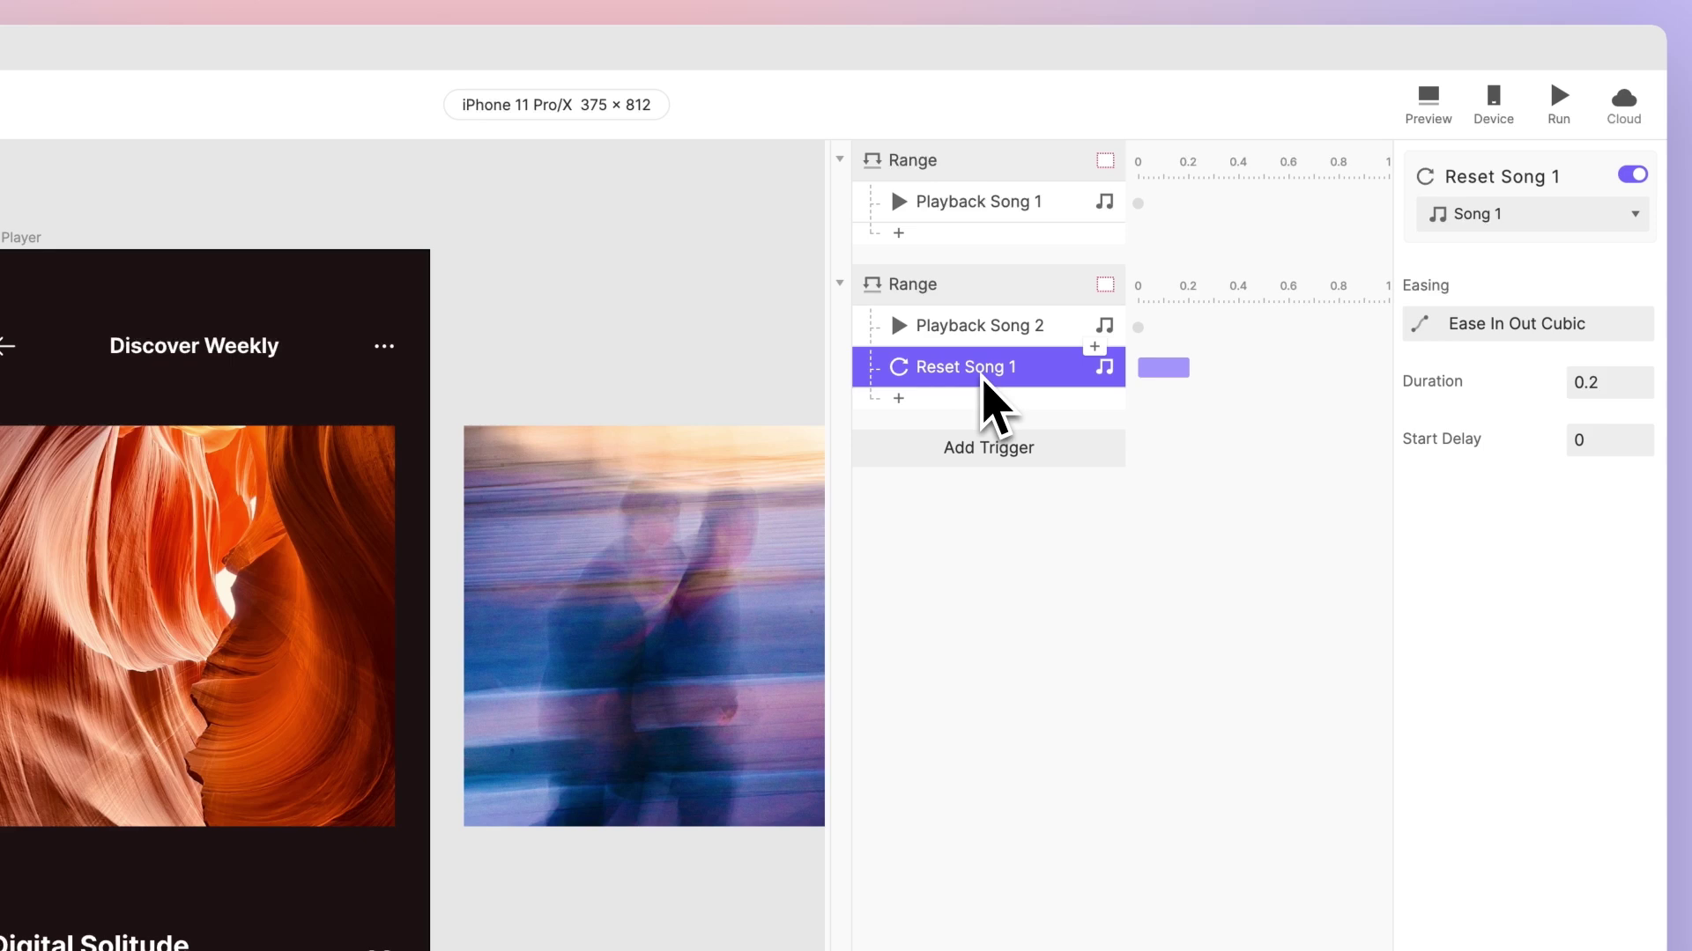
# Add a 'Reset Song 2' response to the first Range, then start a preview
pyautogui.click(984, 233)
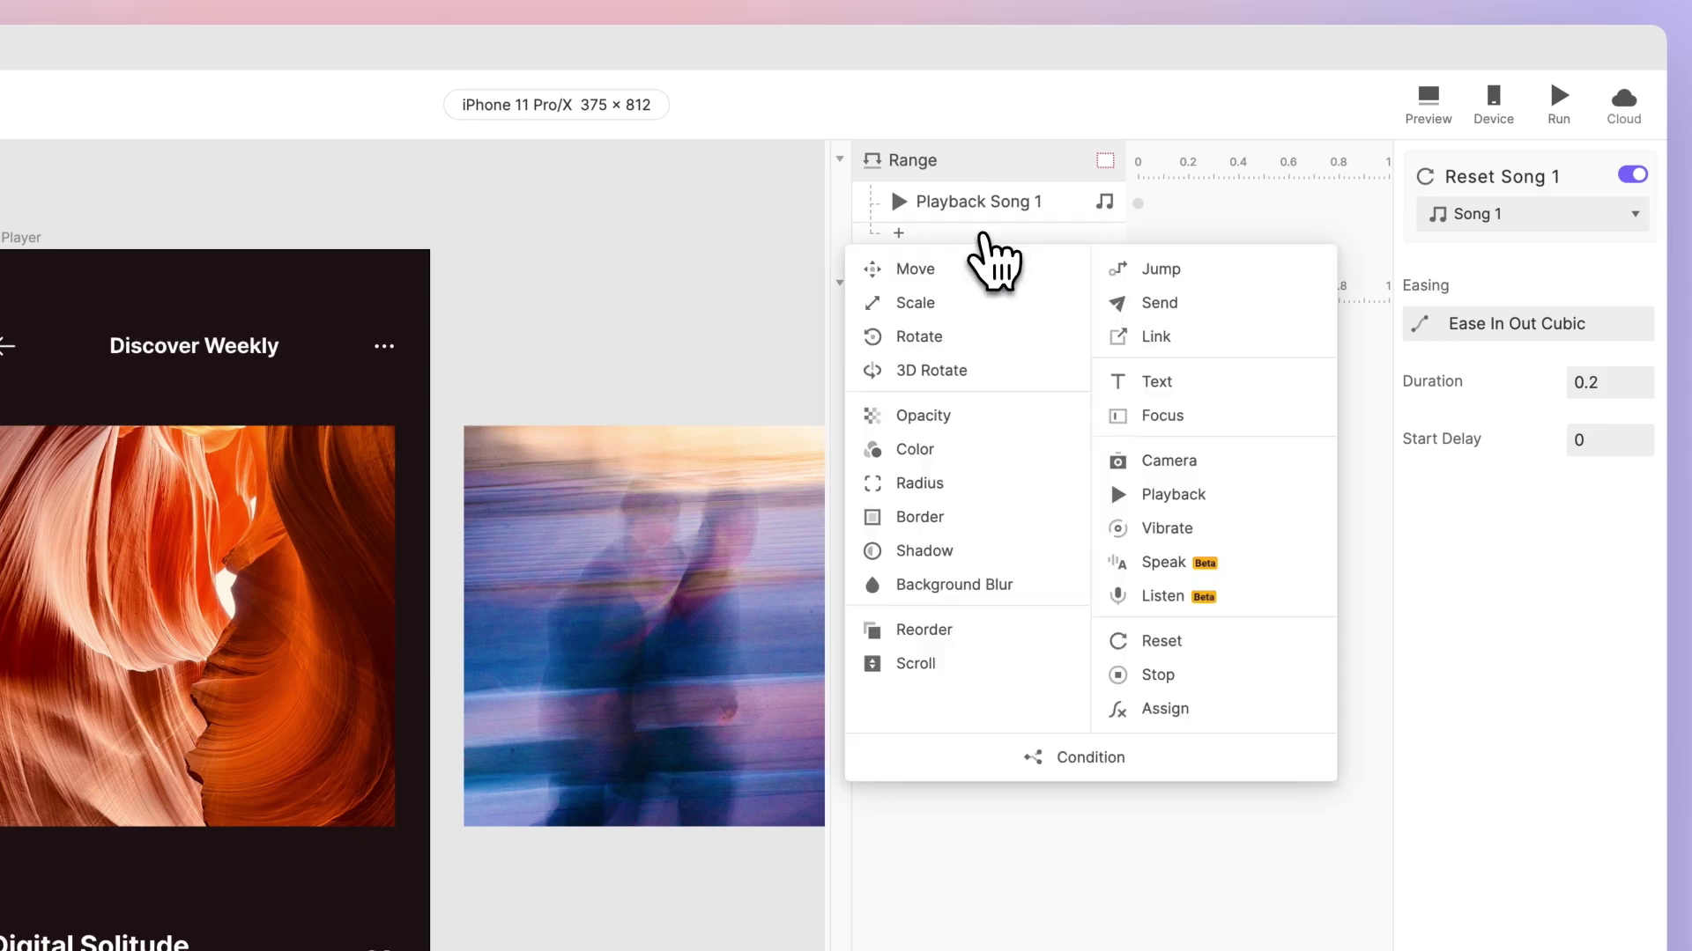
pyautogui.click(1217, 640)
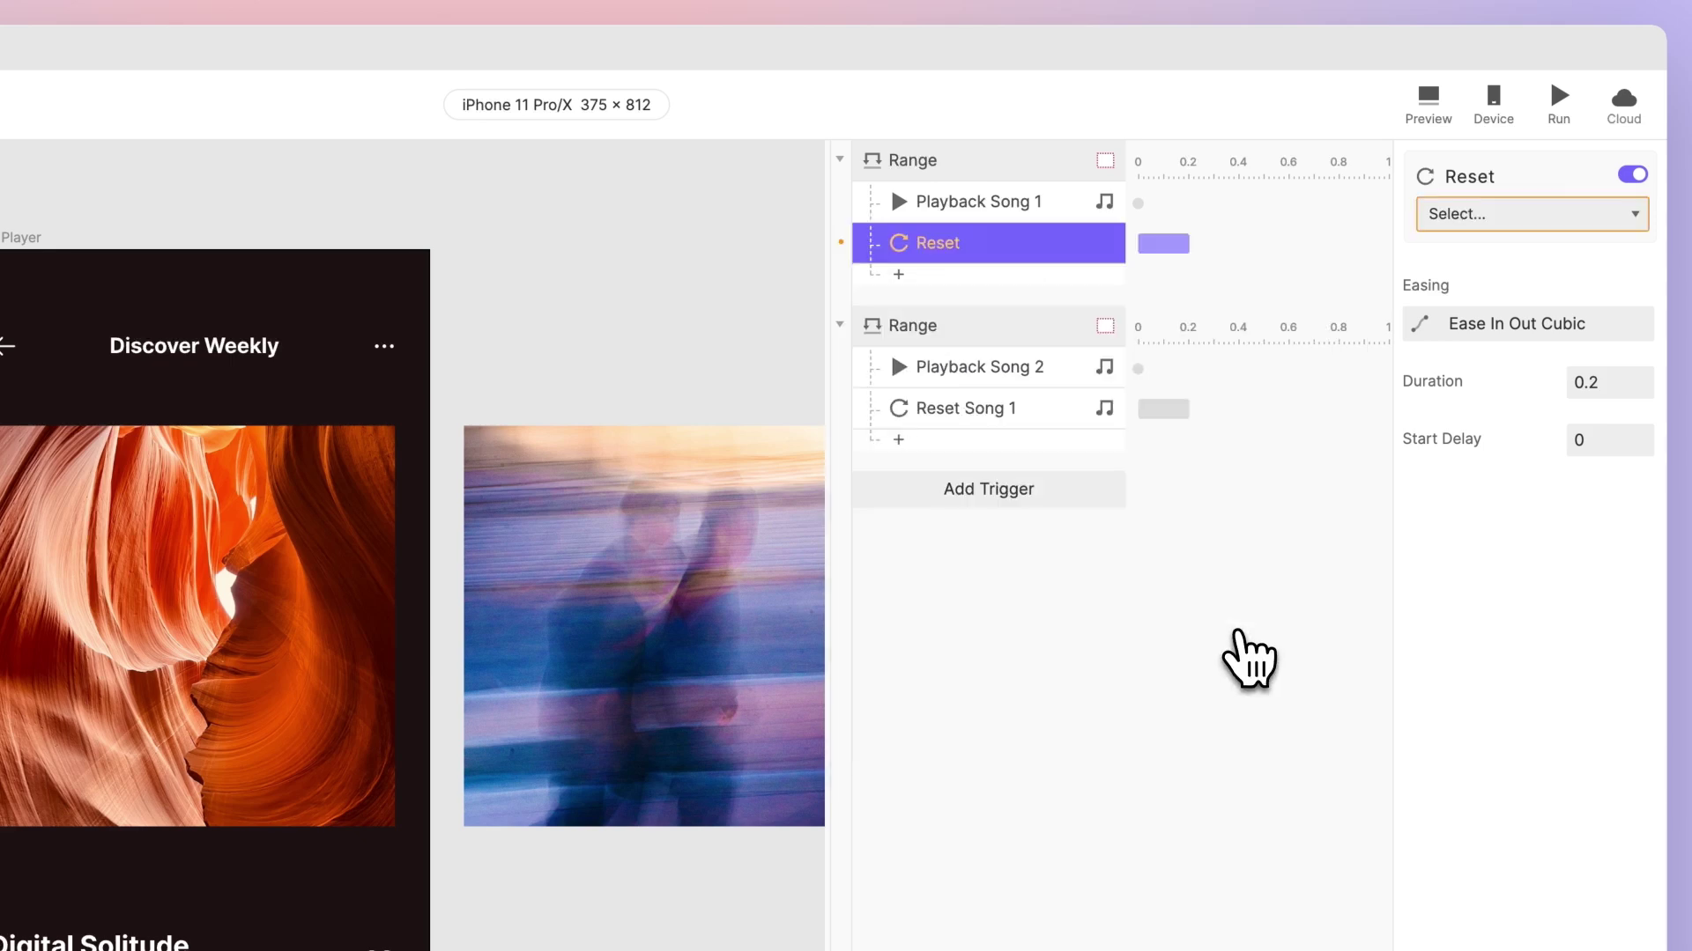
pyautogui.click(1465, 226)
pyautogui.click(1498, 378)
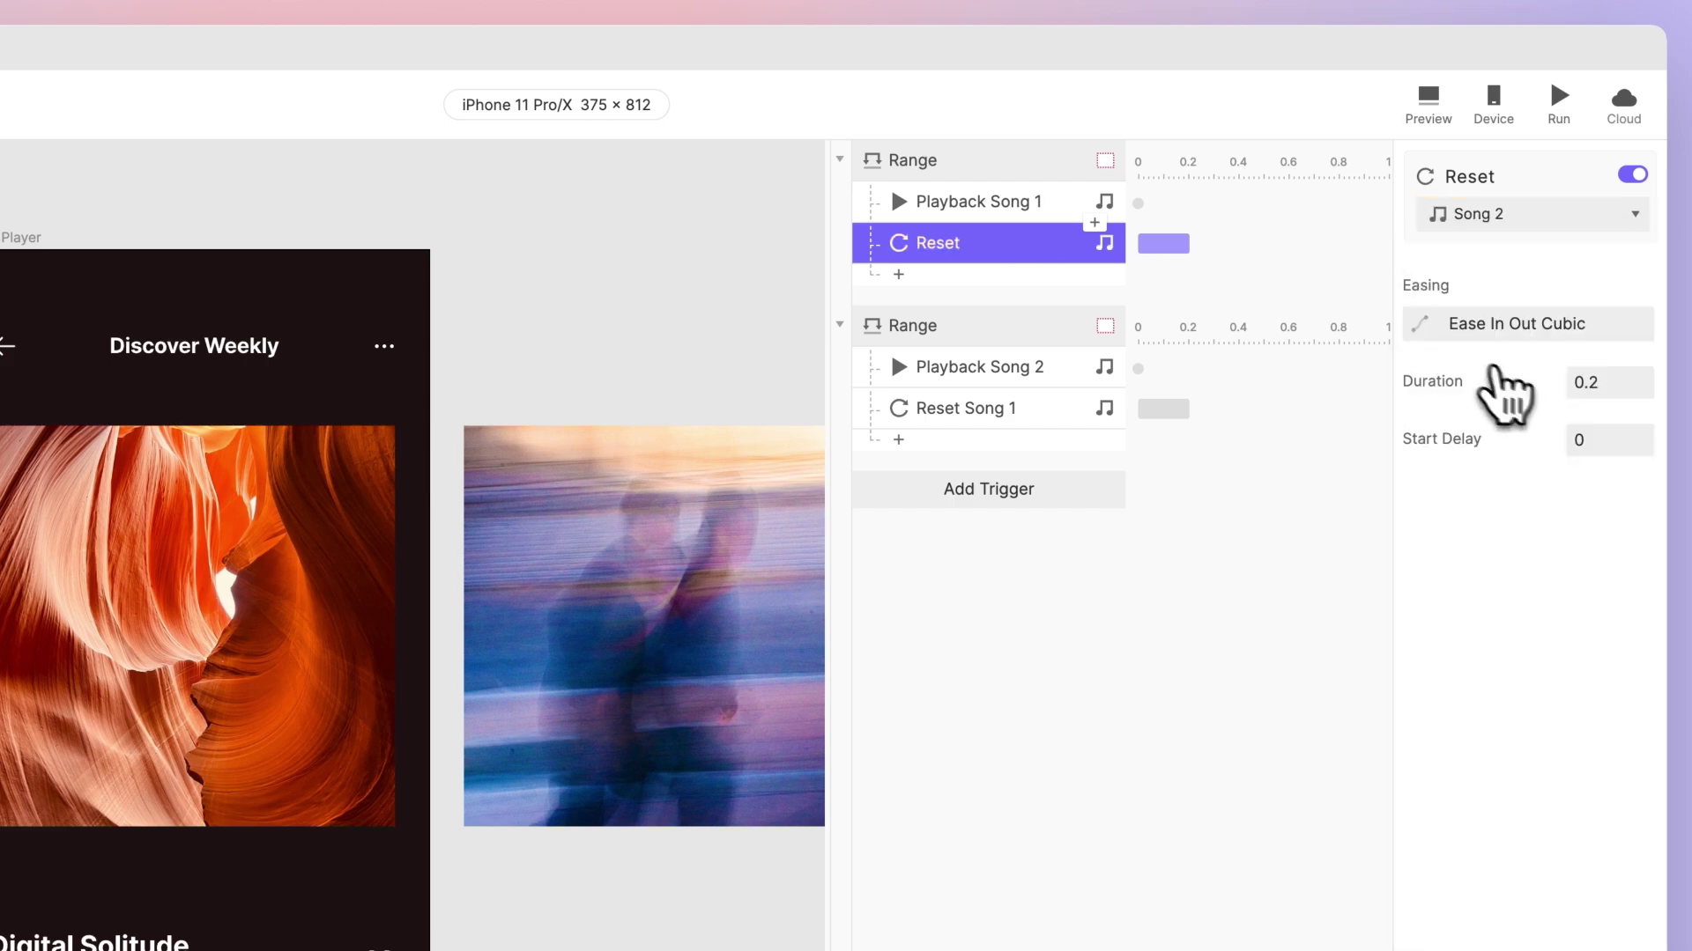
pyautogui.doubleClick(982, 253)
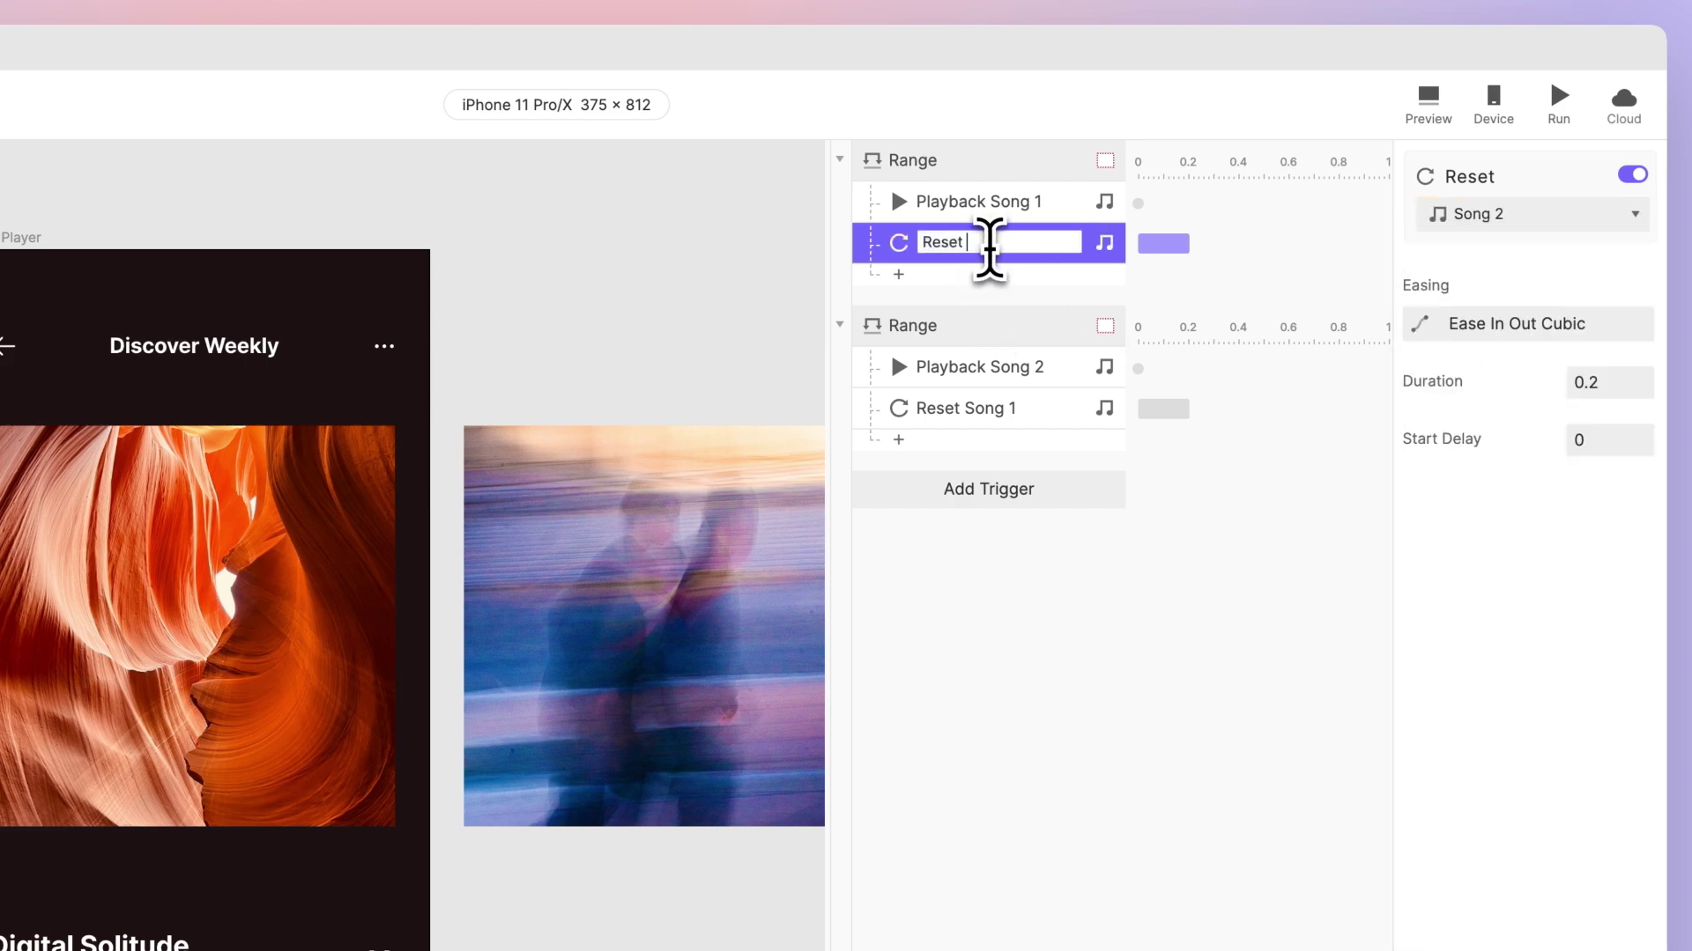
pyautogui.write('Song 2')
pyautogui.press('Return')
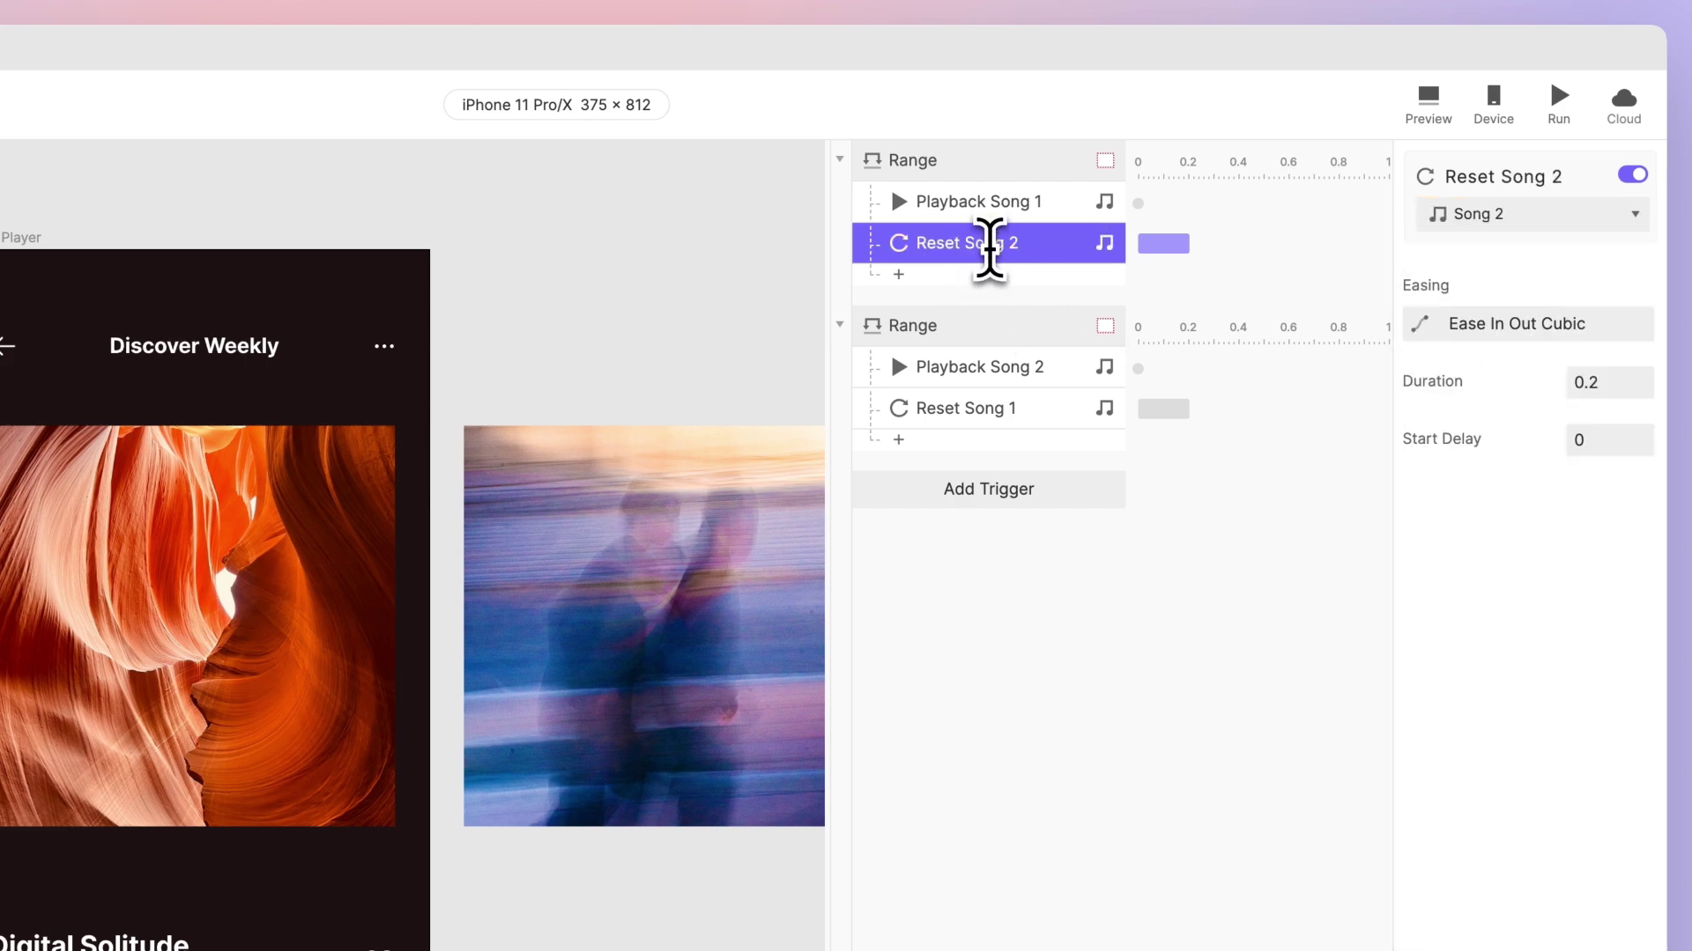
pyautogui.press('super+p')
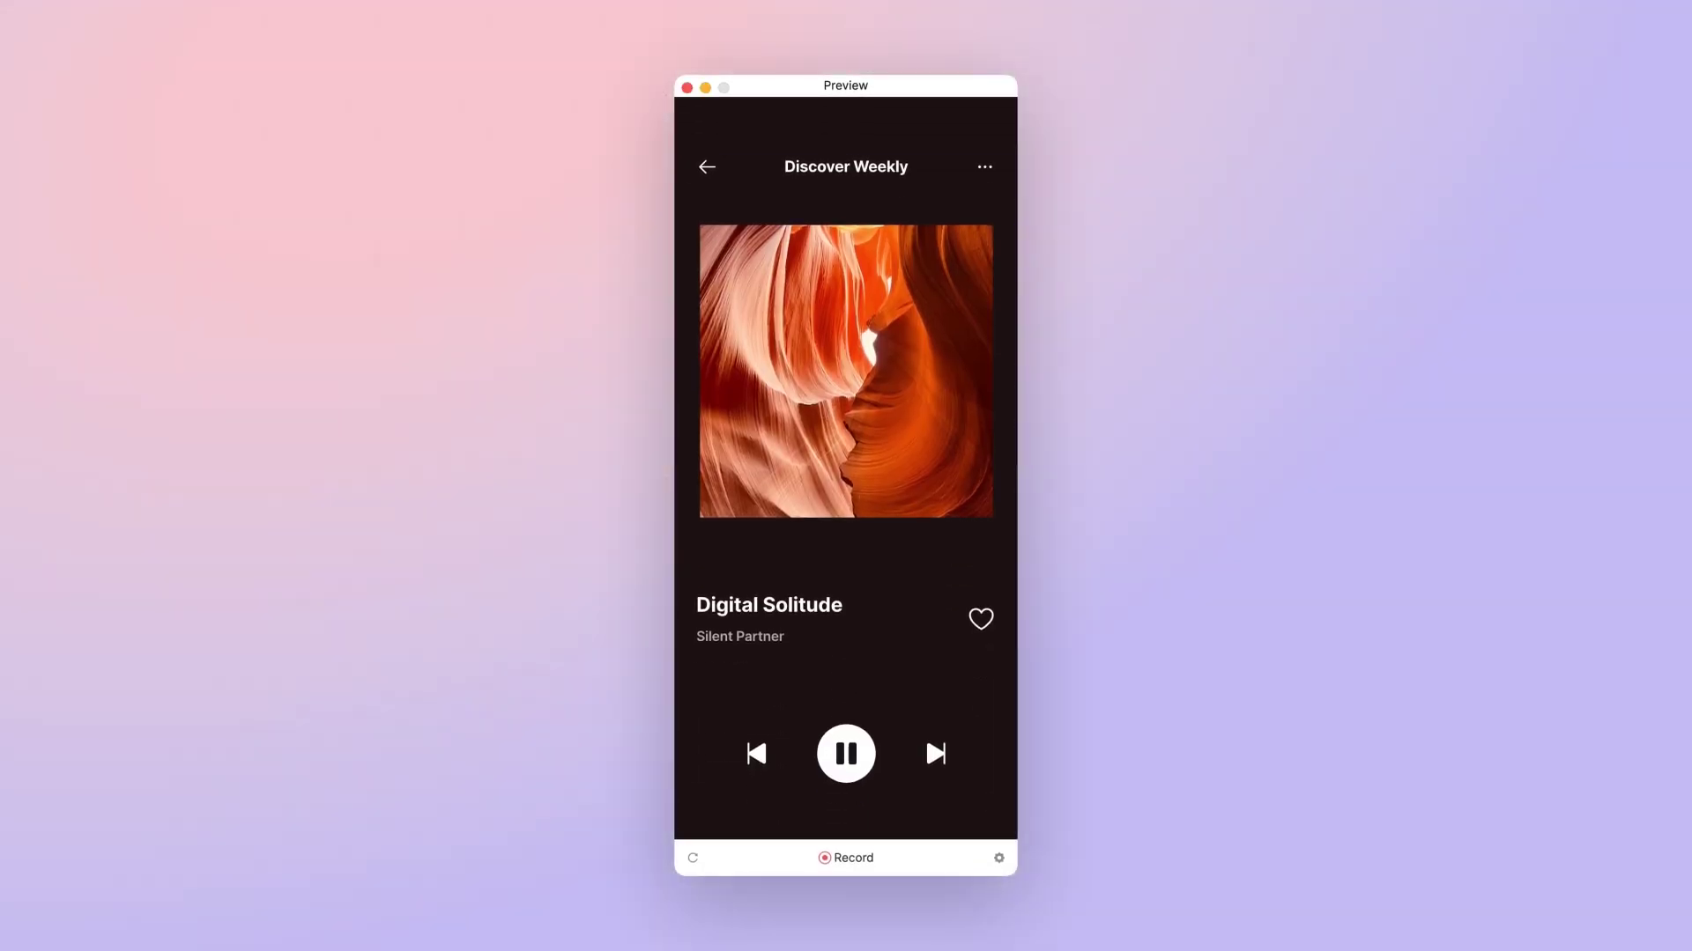
# In the preview, swipe to the next album cover and back to the canyon cover
pyautogui.moveTo(894, 458); pyautogui.dragTo(822, 458)
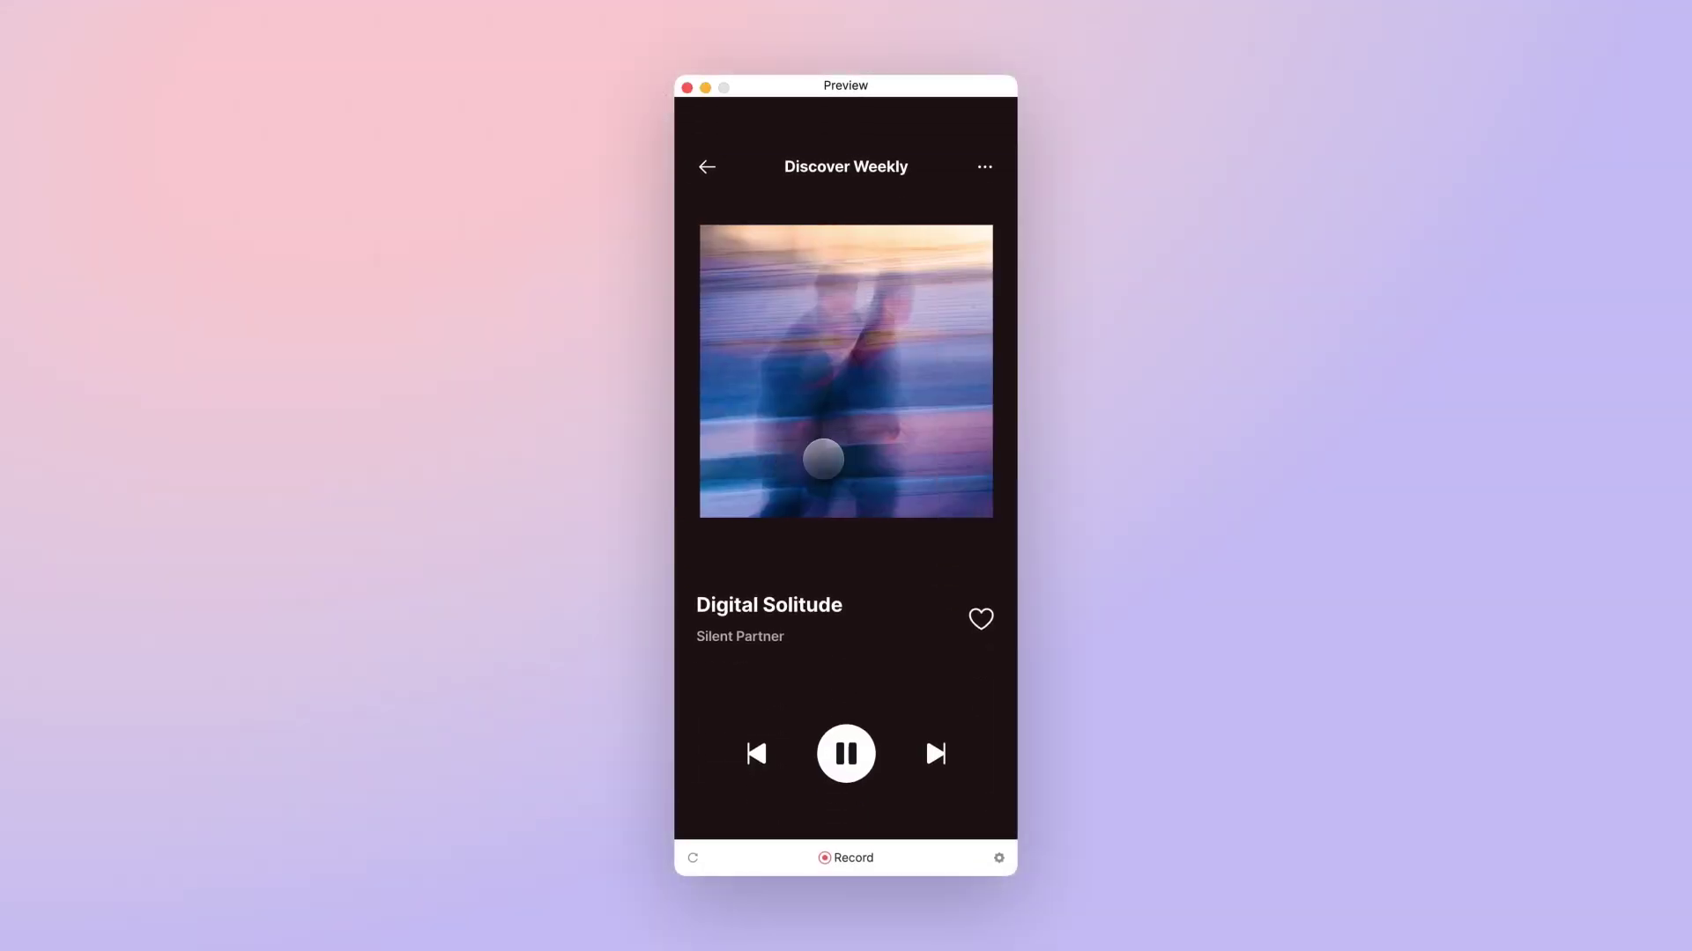
pyautogui.moveTo(793, 458); pyautogui.dragTo(974, 459)
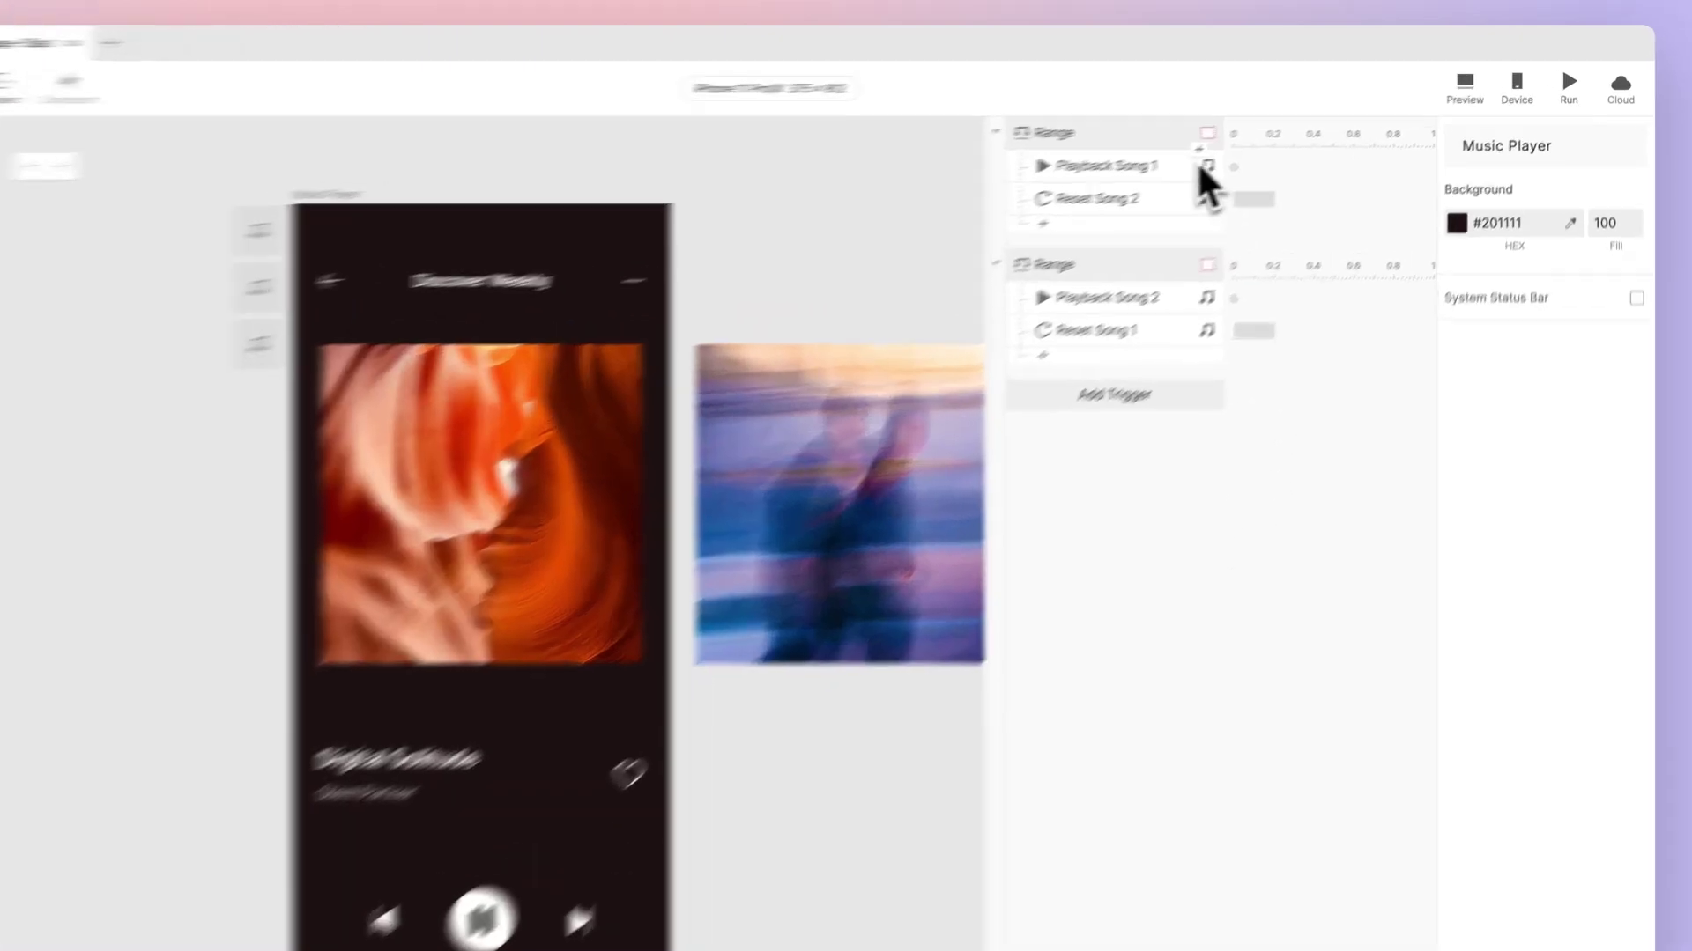
# Change the first Range trigger's end value from 374 to 0
pyautogui.click(1252, 125)
pyautogui.doubleClick(1547, 401)
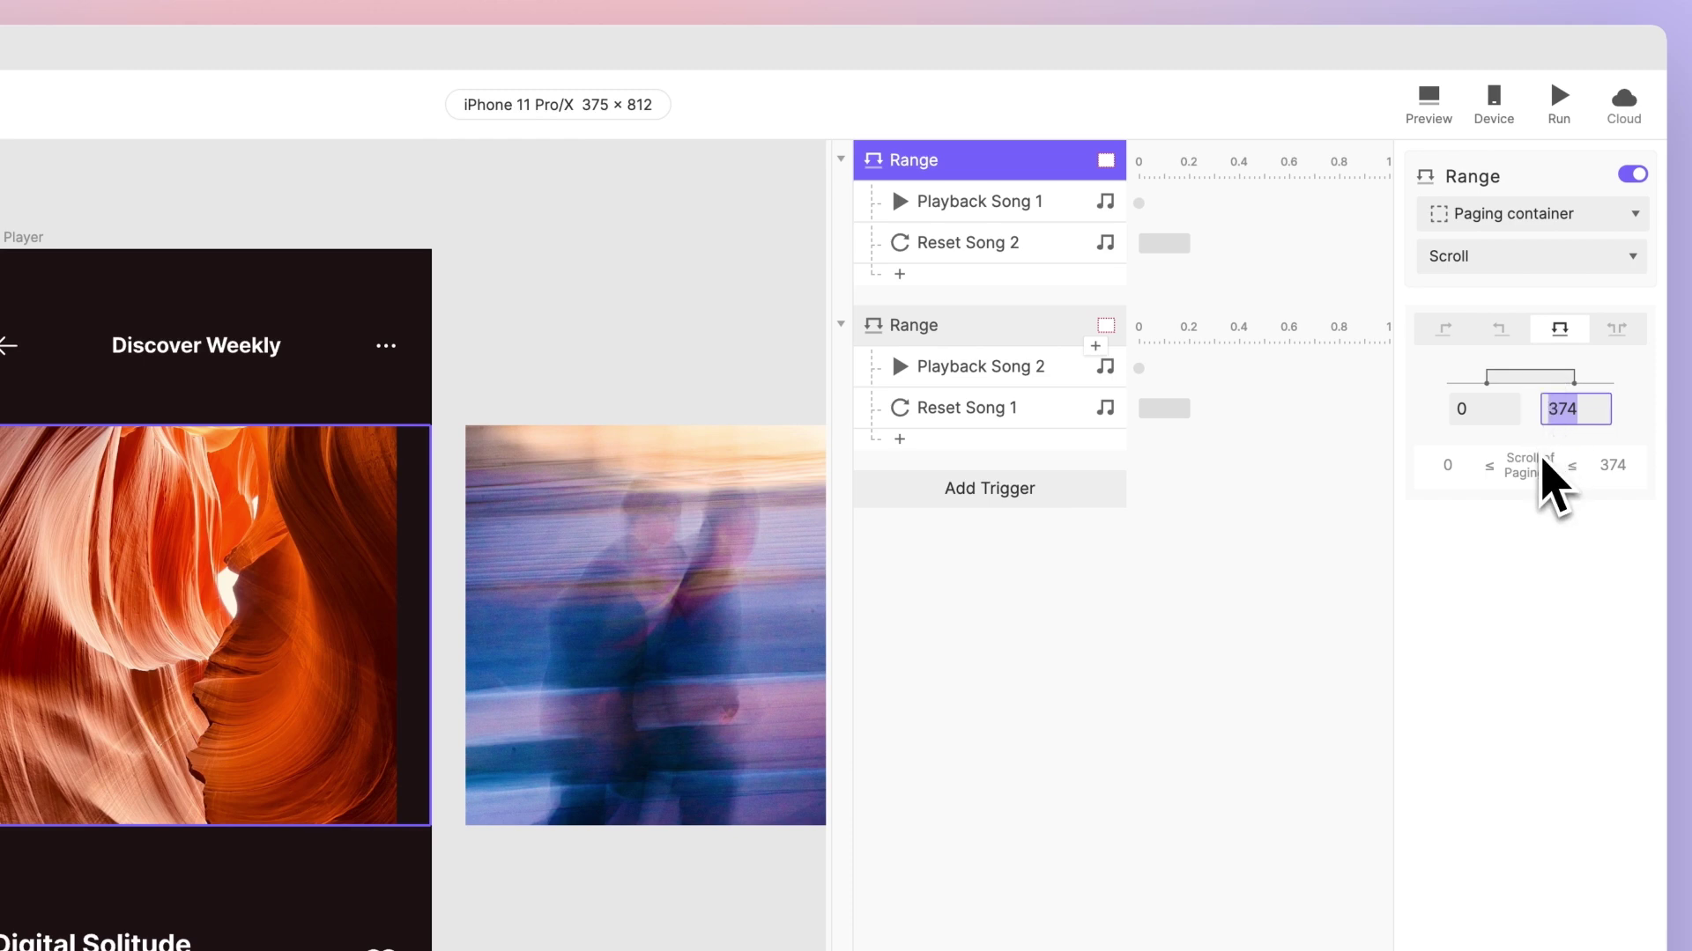
pyautogui.write('0')
pyautogui.press('Return')
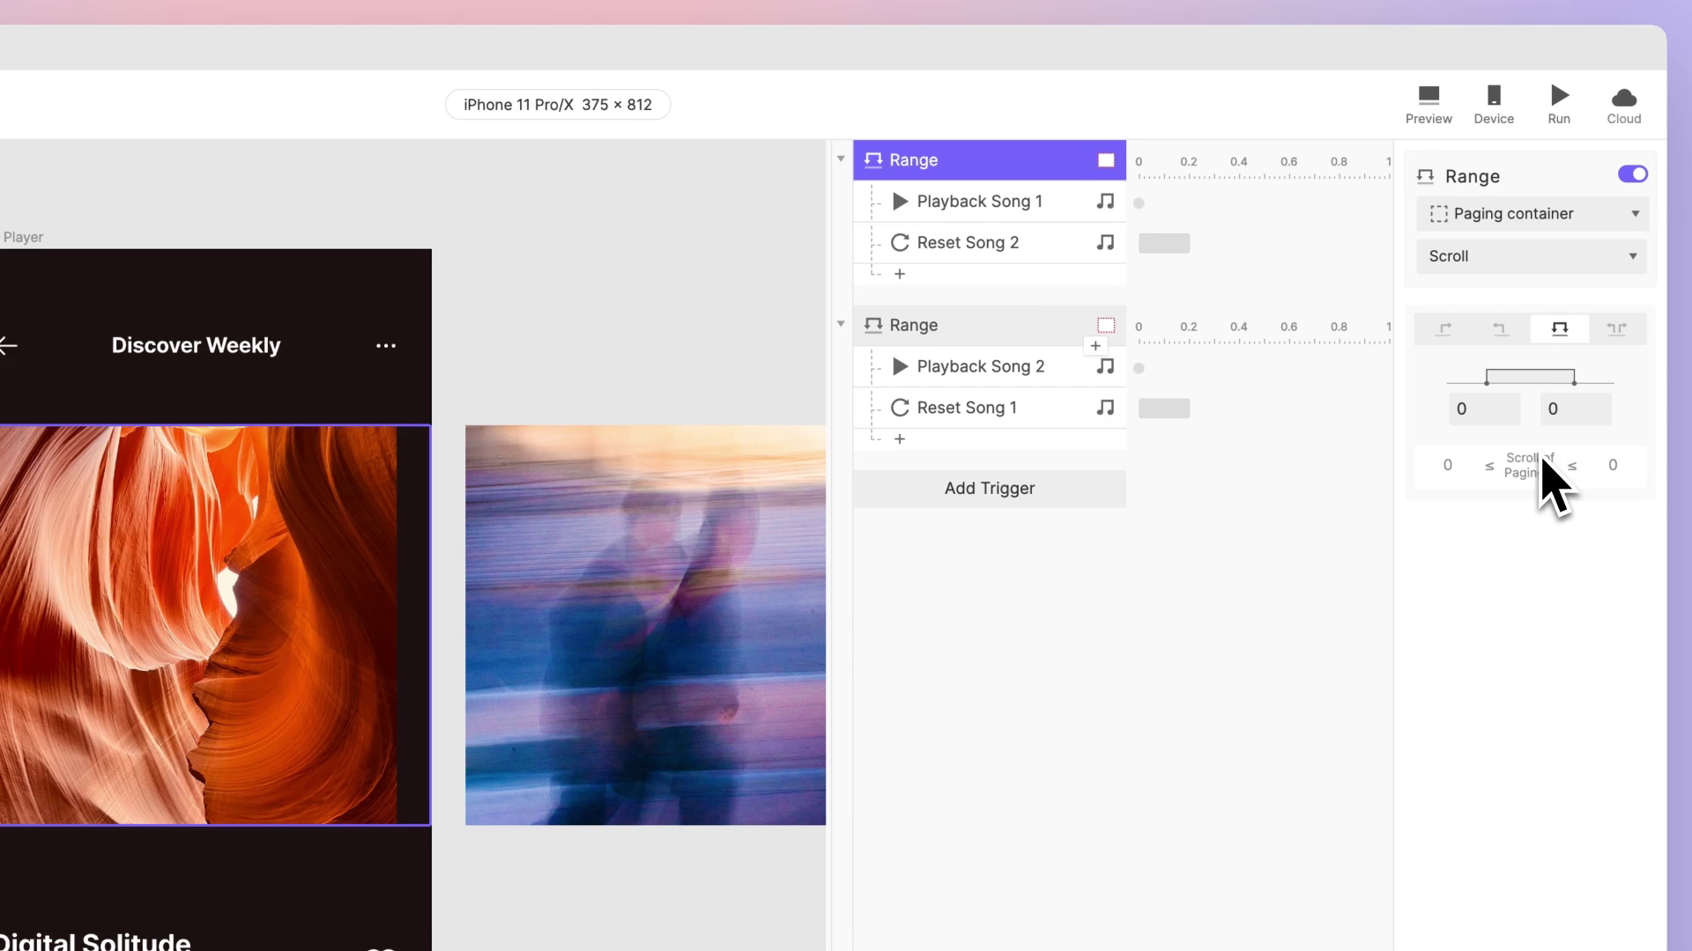
# Change the second Range's end value from 749 to 375, then preview
pyautogui.click(1044, 336)
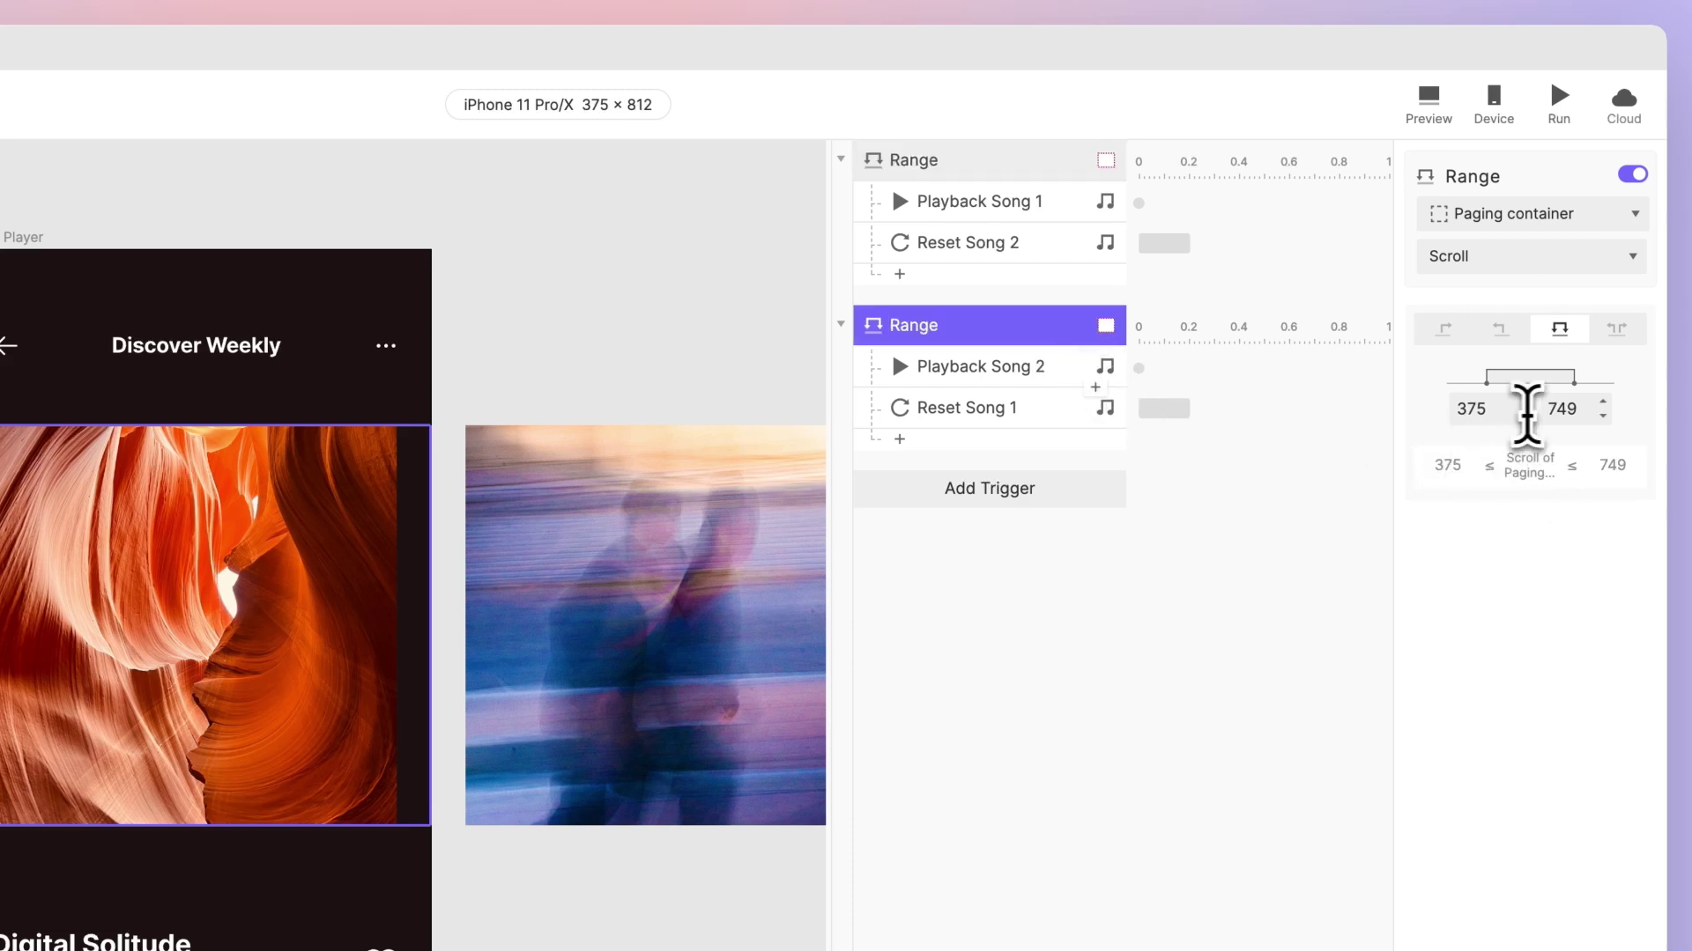
pyautogui.click(1553, 413)
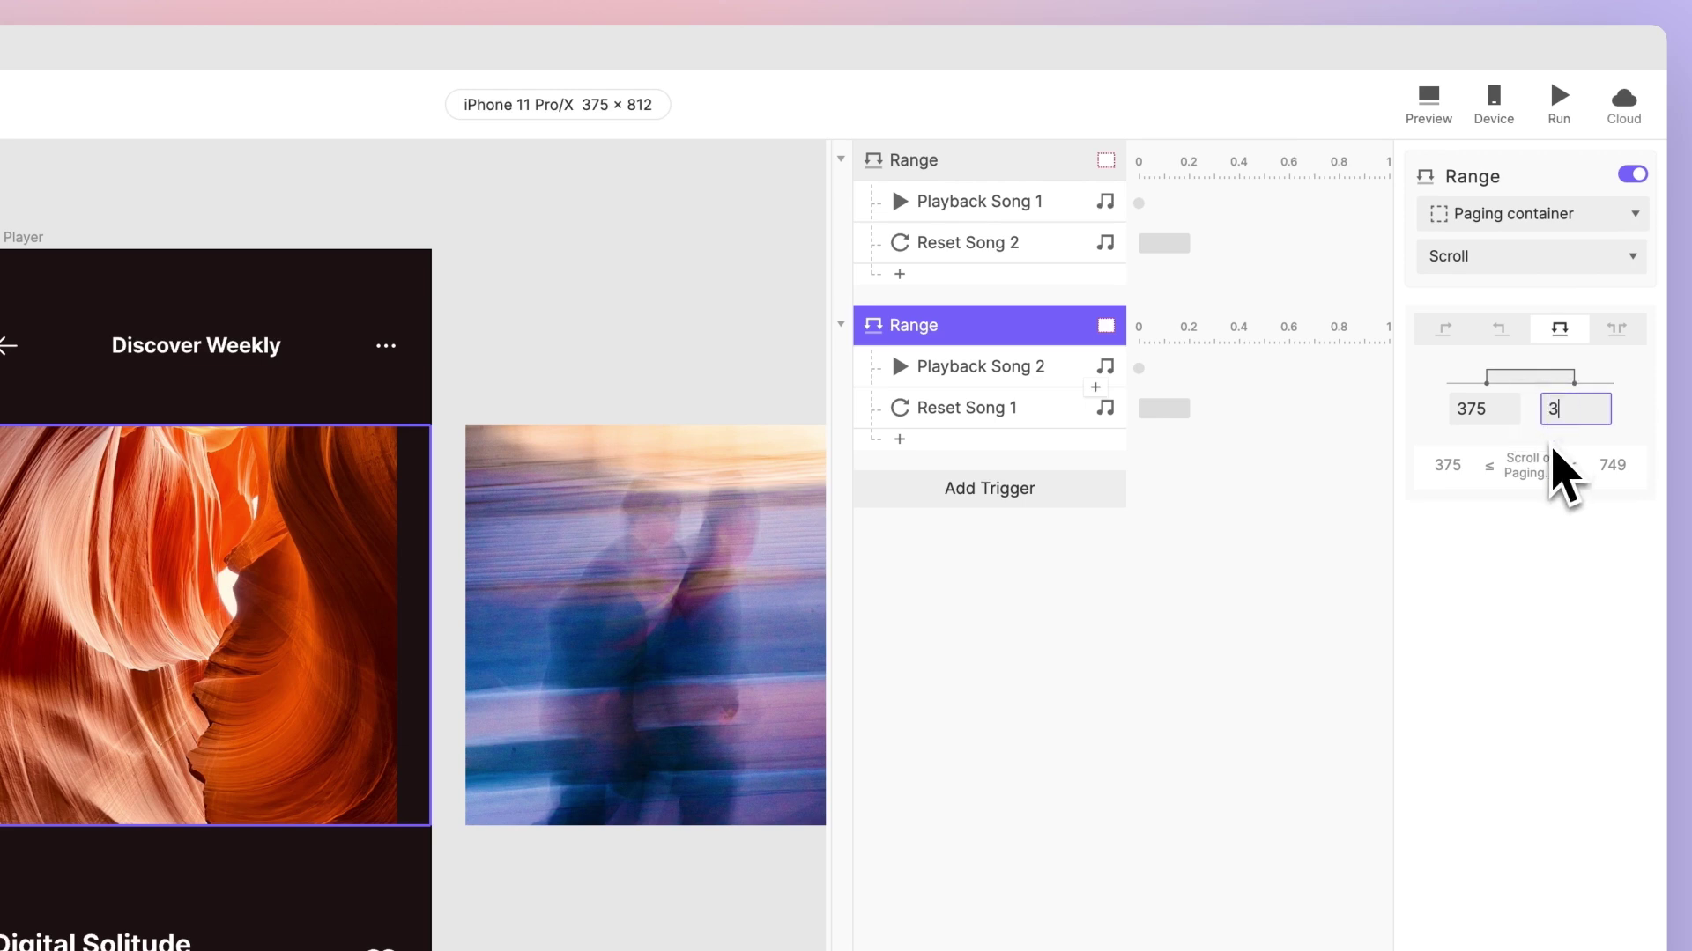
pyautogui.write('375')
pyautogui.press('Return')
pyautogui.press('super+p')
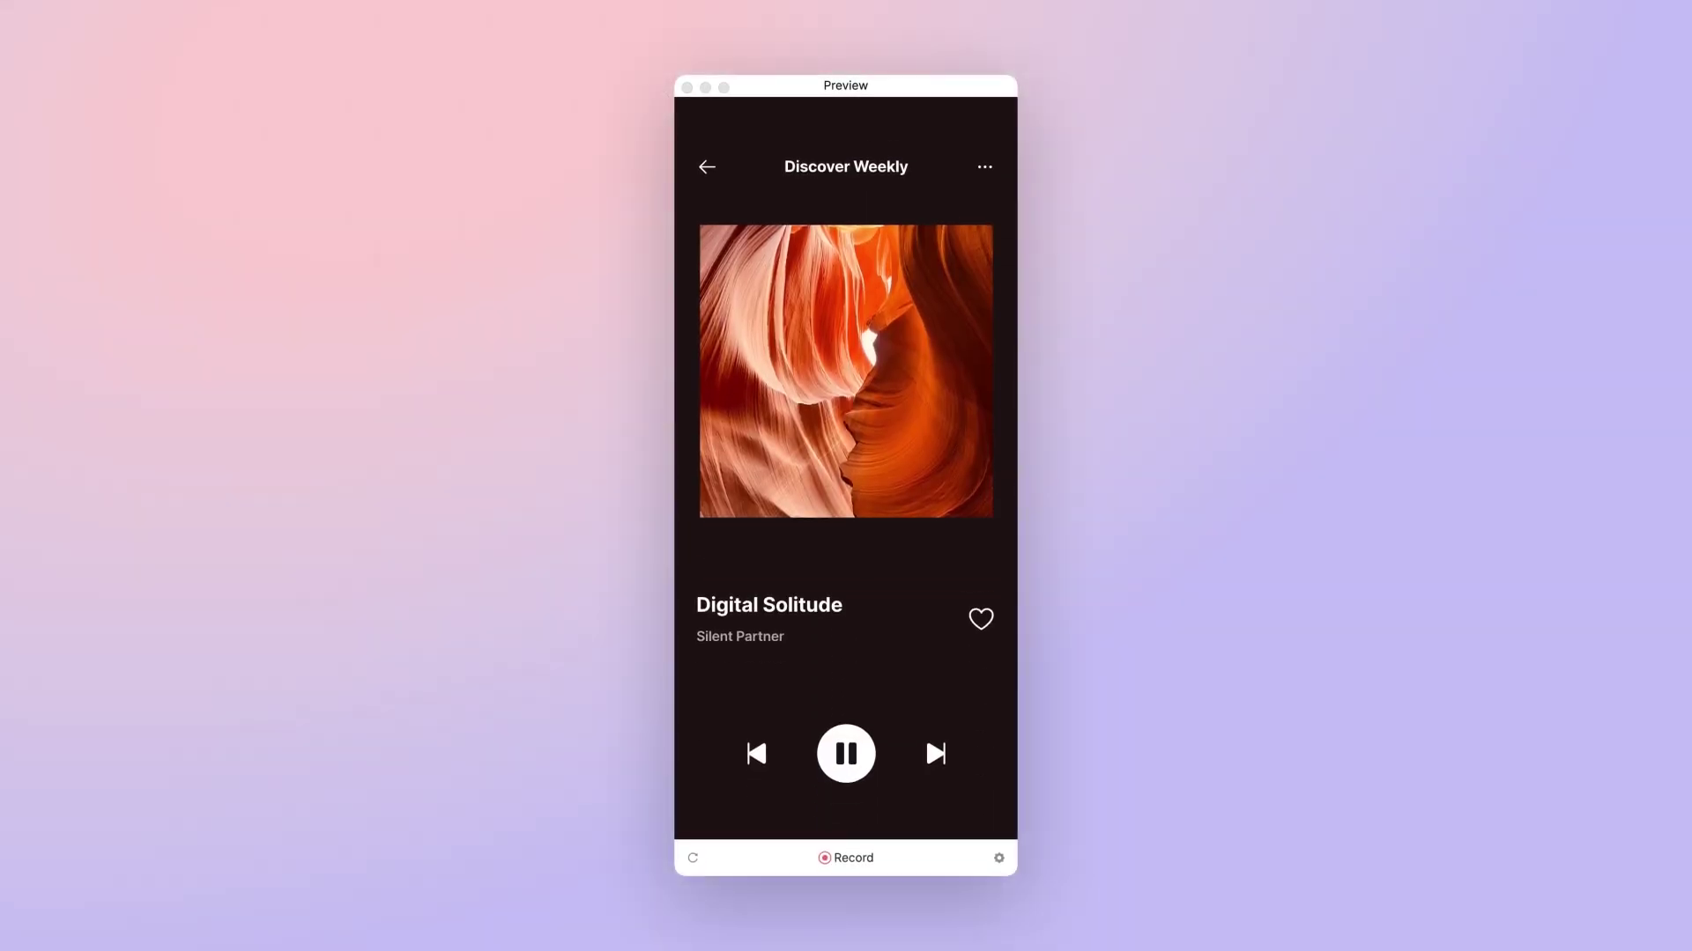
# Swipe the preview's album art back to the canyon cover to test playback
pyautogui.click(823, 459)
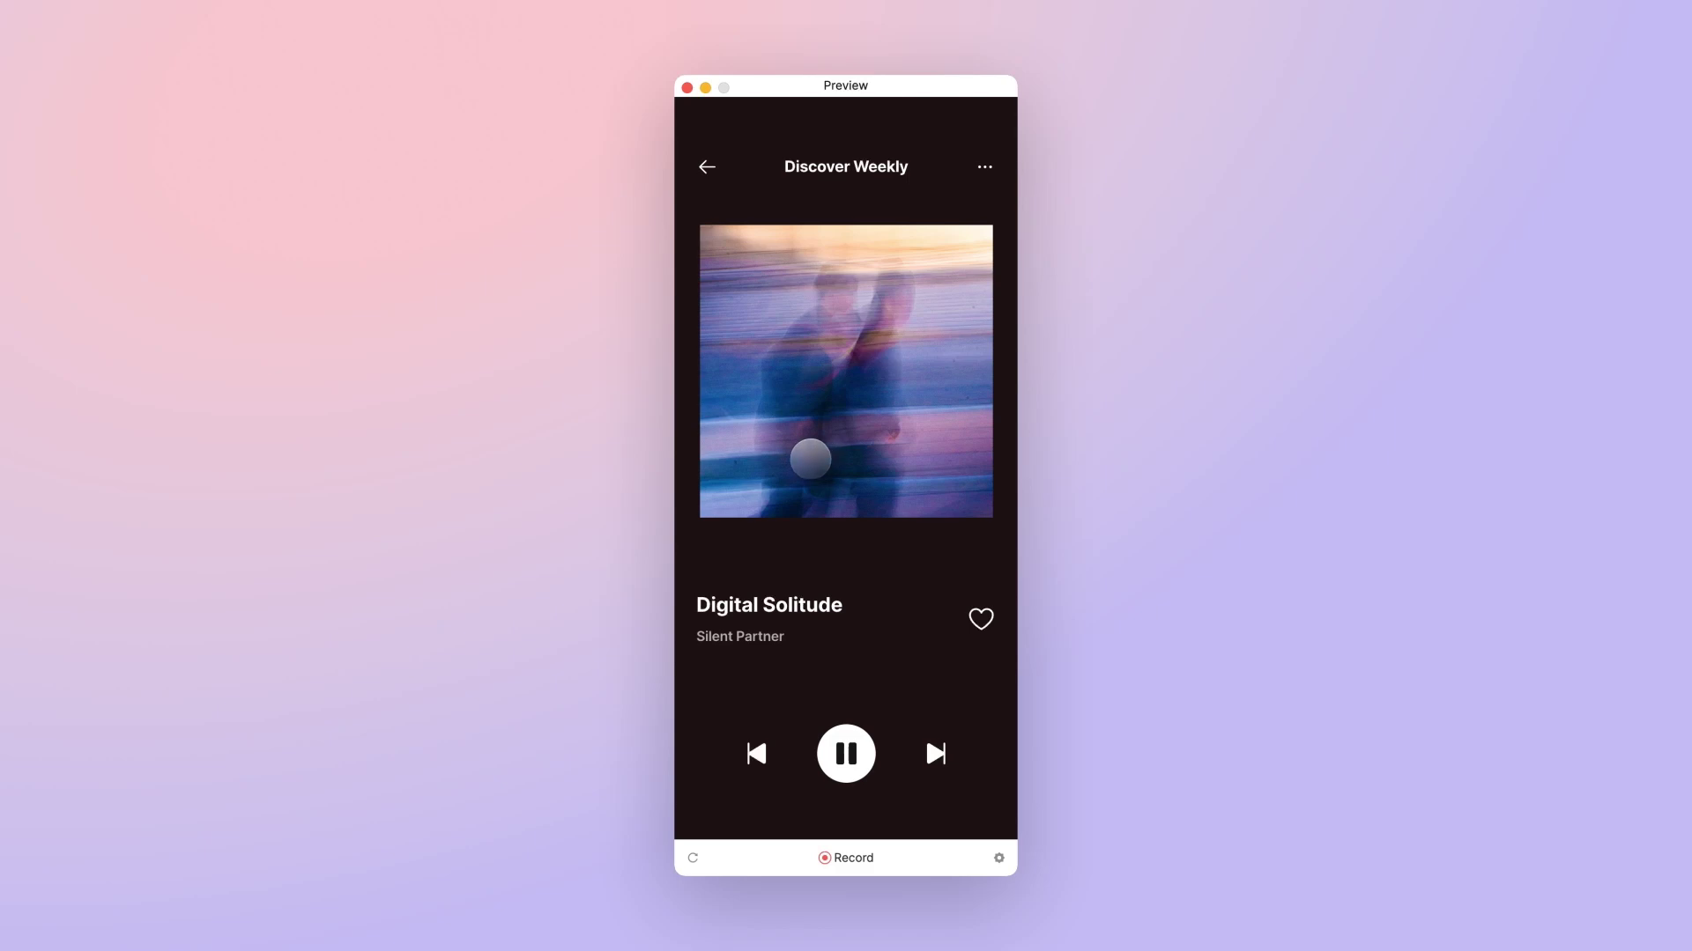
pyautogui.moveTo(804, 457); pyautogui.dragTo(973, 459)
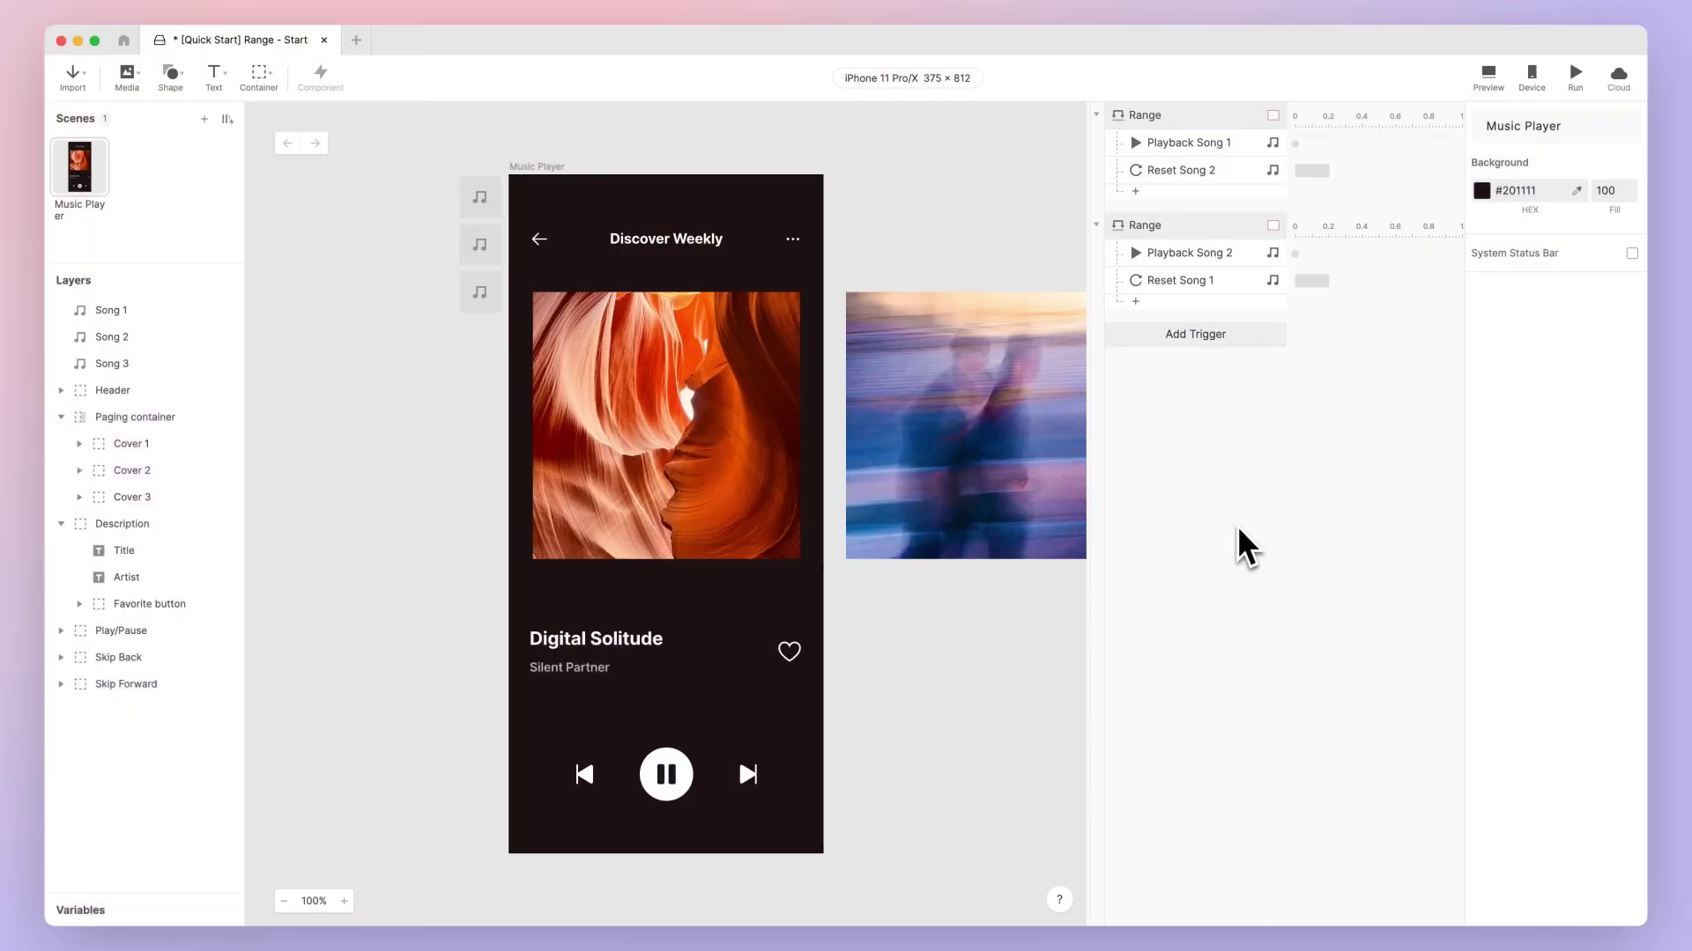
# Add a third Range trigger on the Paging container's Scroll, firing between 750 and 750
pyautogui.click(1226, 340)
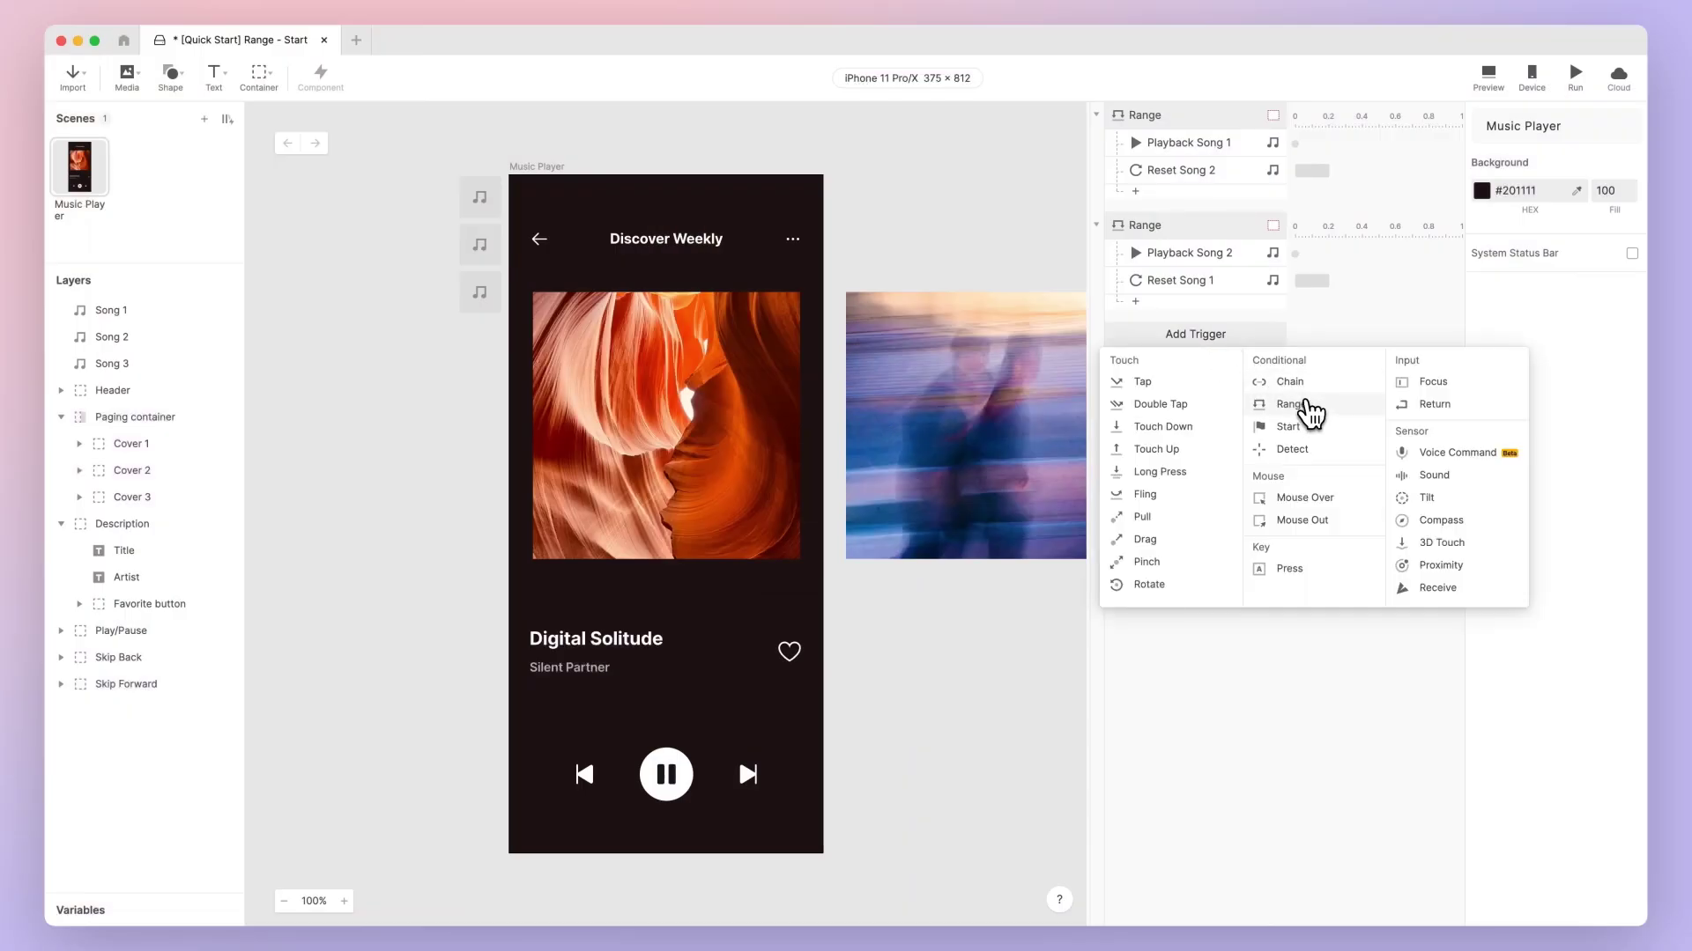
pyautogui.click(1294, 404)
pyautogui.click(1544, 153)
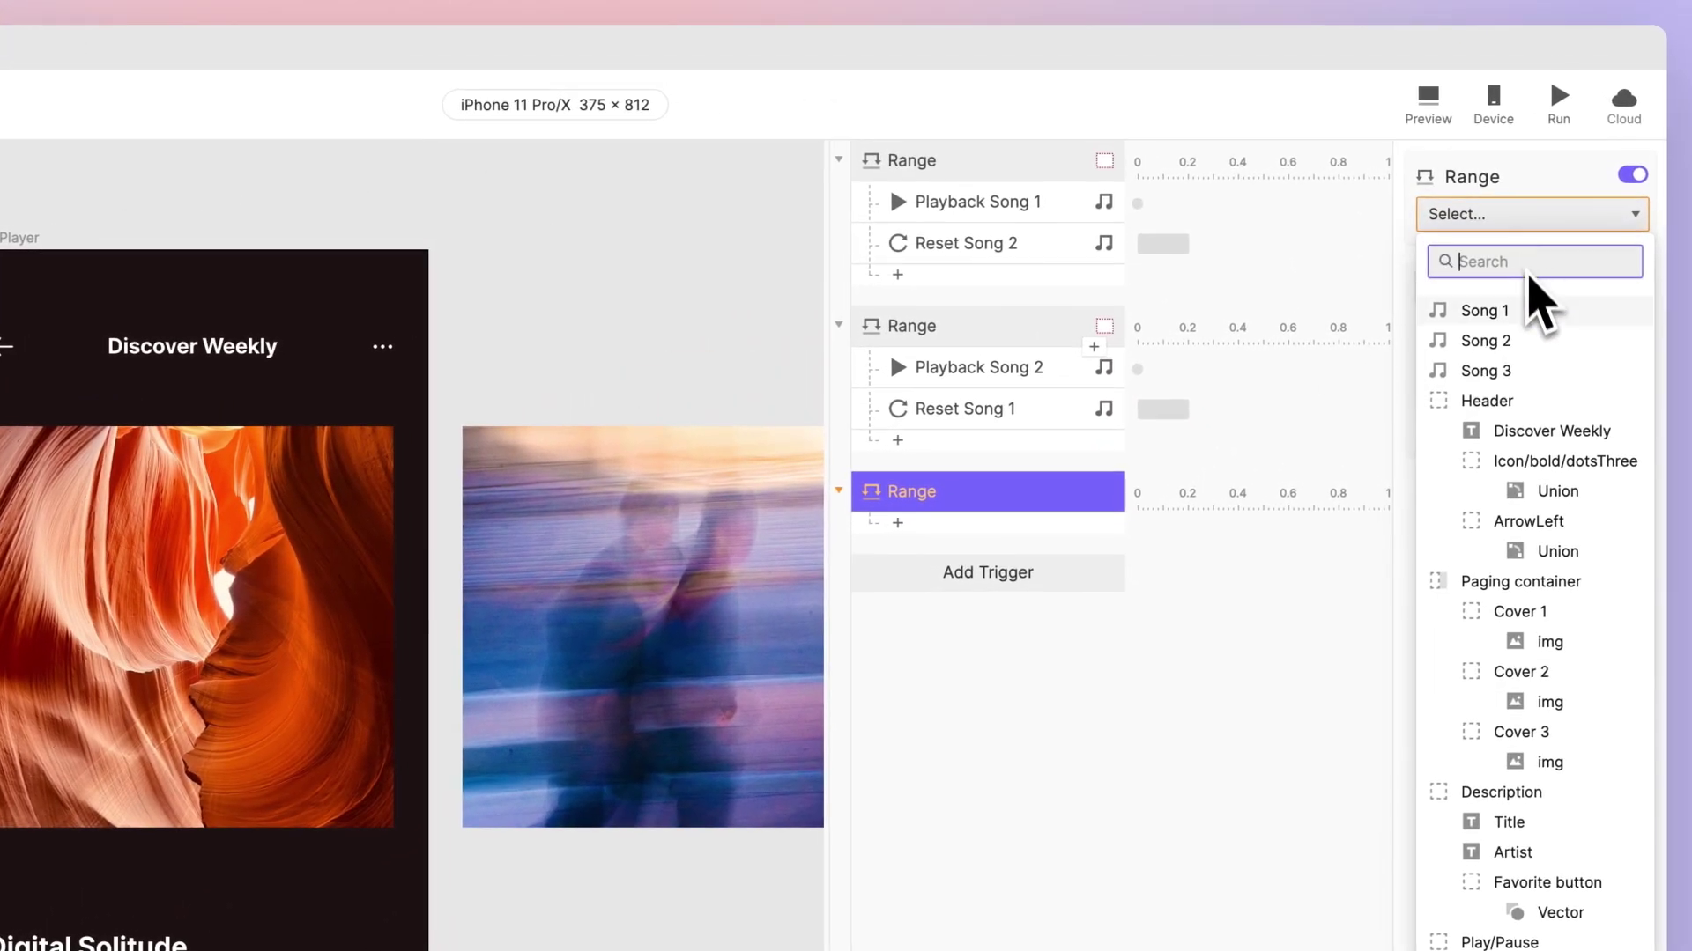
pyautogui.click(1537, 581)
pyautogui.click(1511, 259)
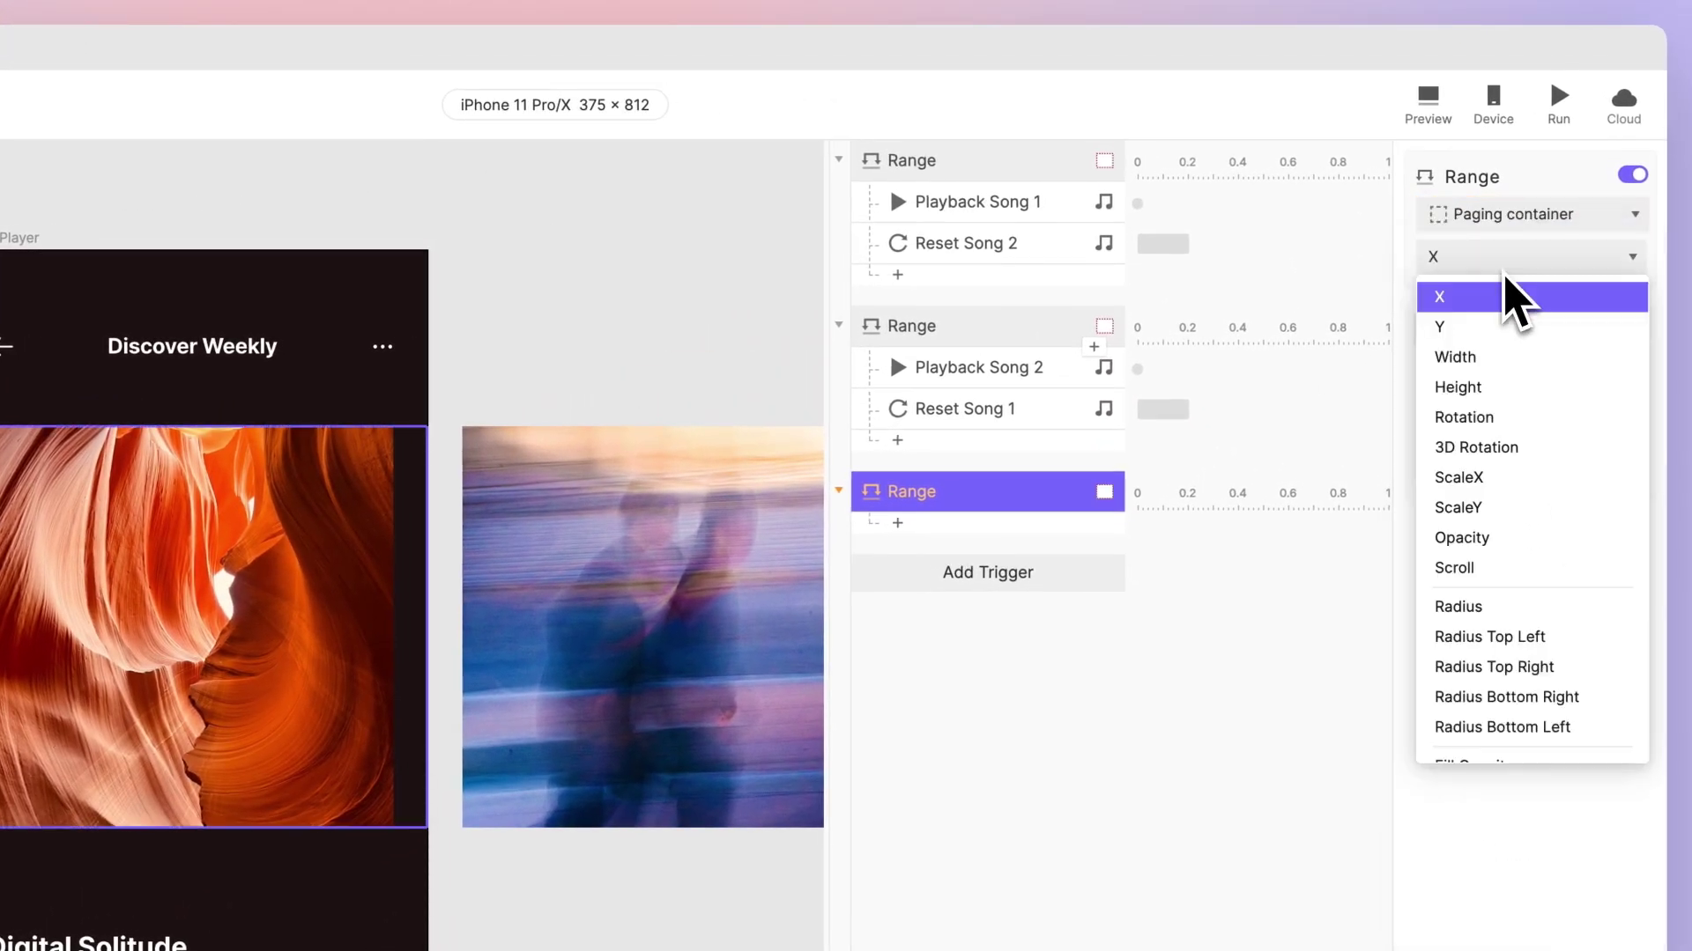
pyautogui.click(1522, 568)
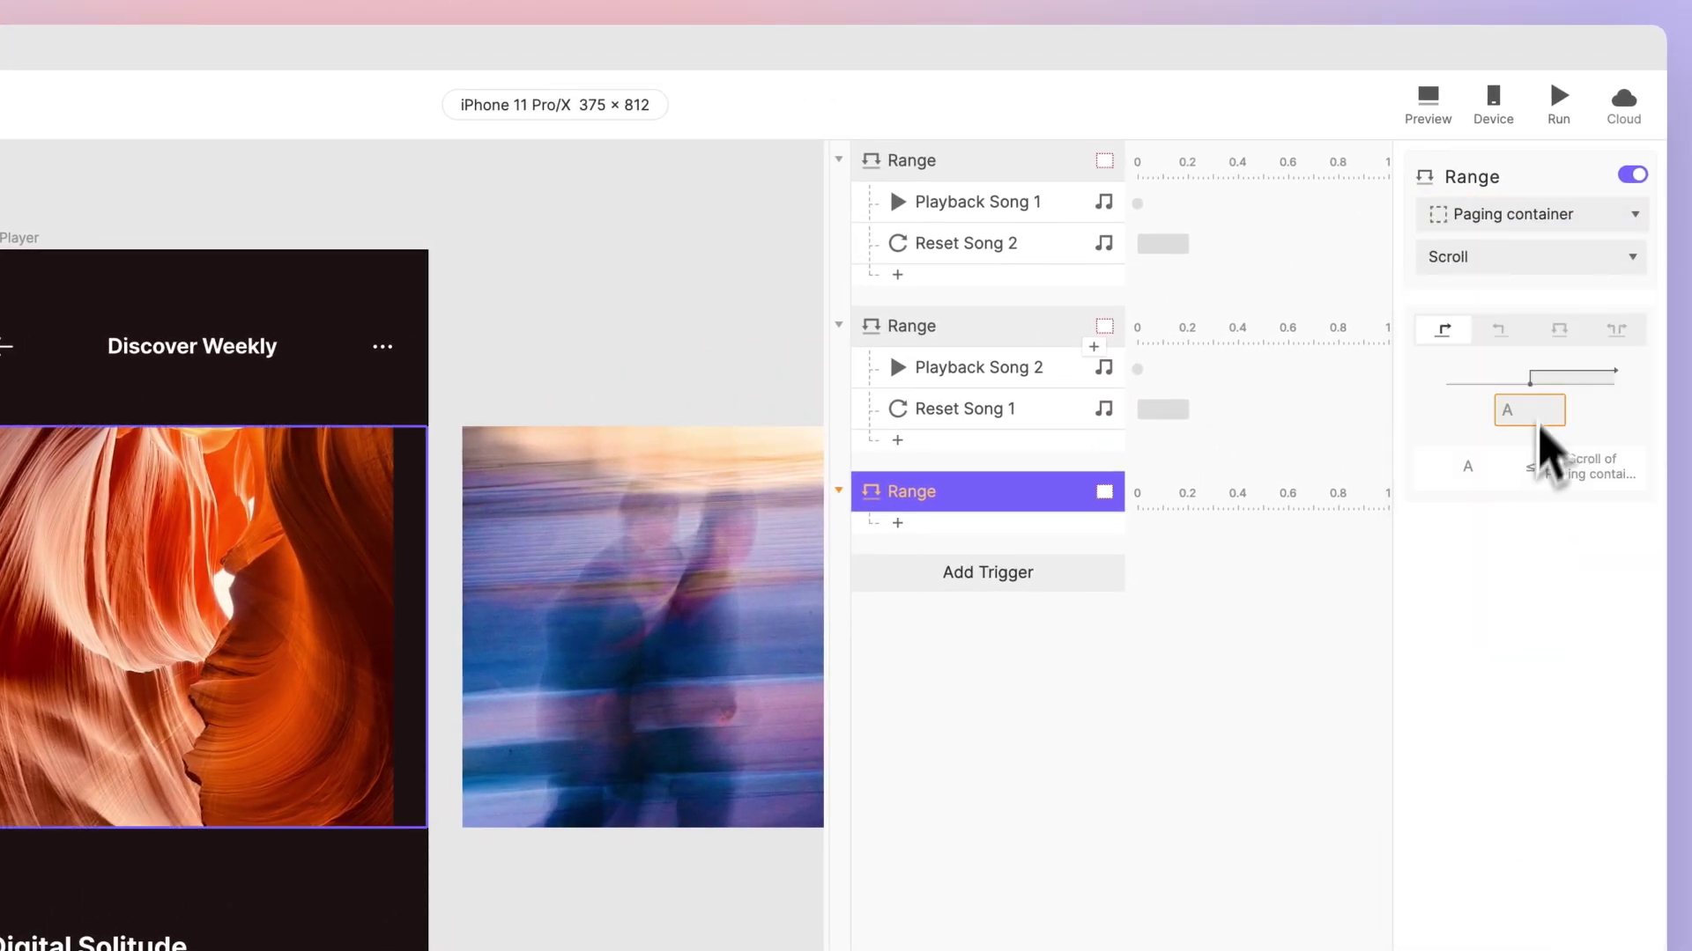
pyautogui.click(1559, 330)
pyautogui.click(1441, 401)
pyautogui.write('750')
pyautogui.press('Tab')
pyautogui.press('Return')
# Give the third Range a Playback response named 'Playback Song 3' that plays Song 3
pyautogui.click(1038, 528)
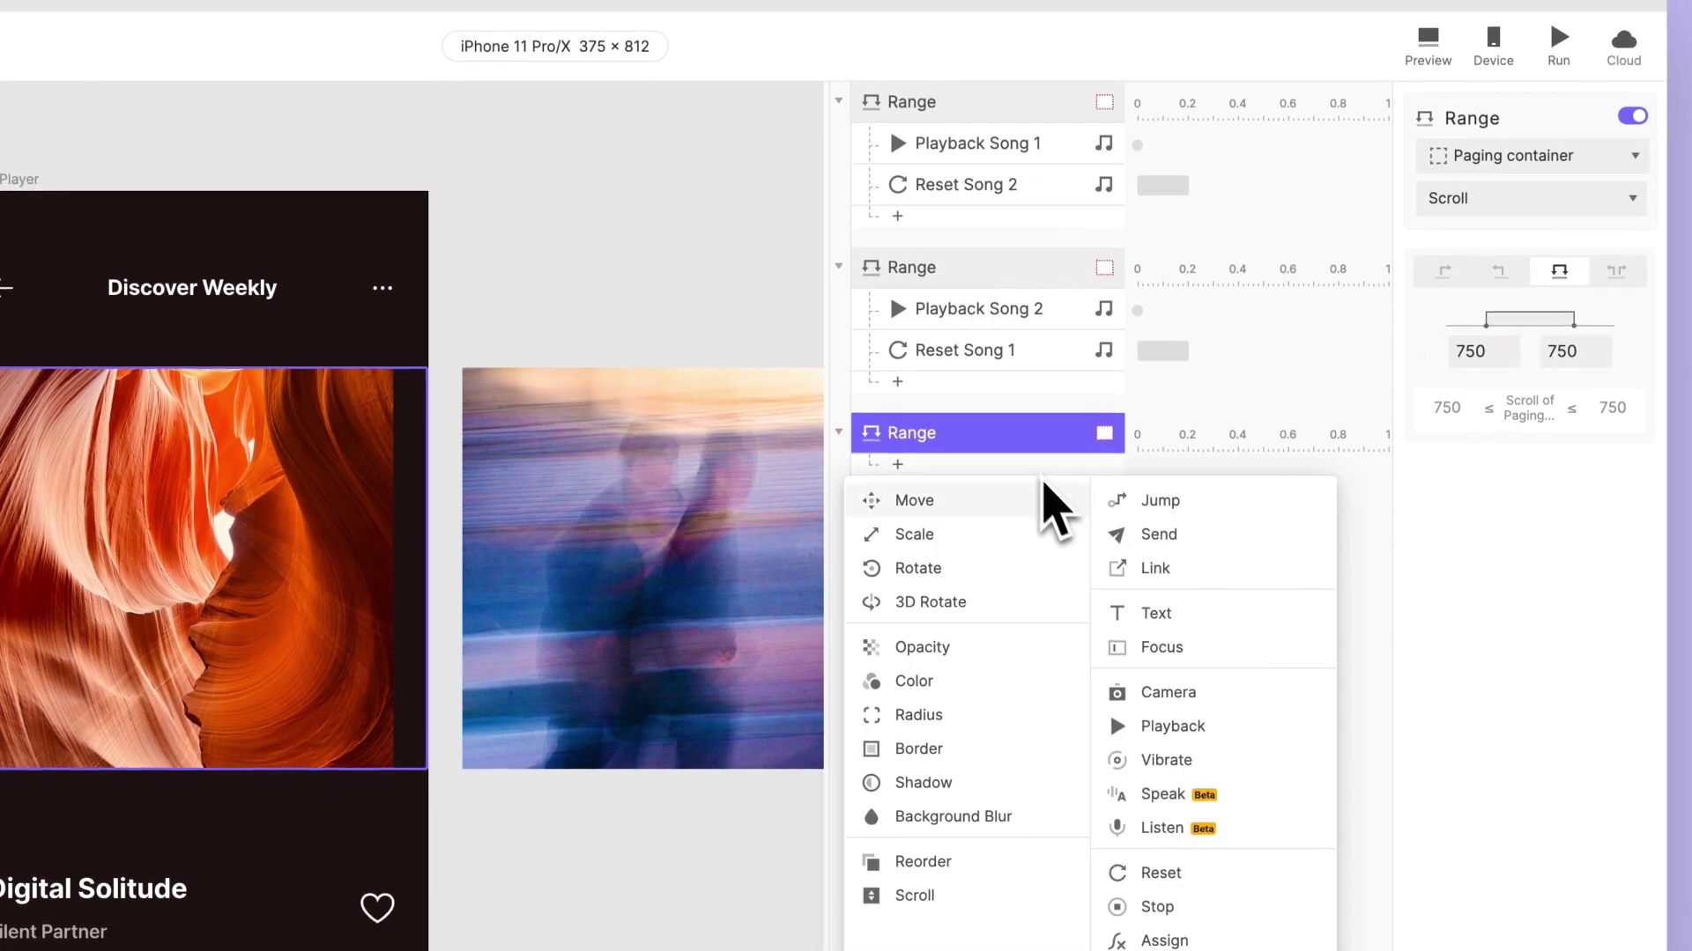
pyautogui.click(1171, 726)
pyautogui.doubleClick(990, 476)
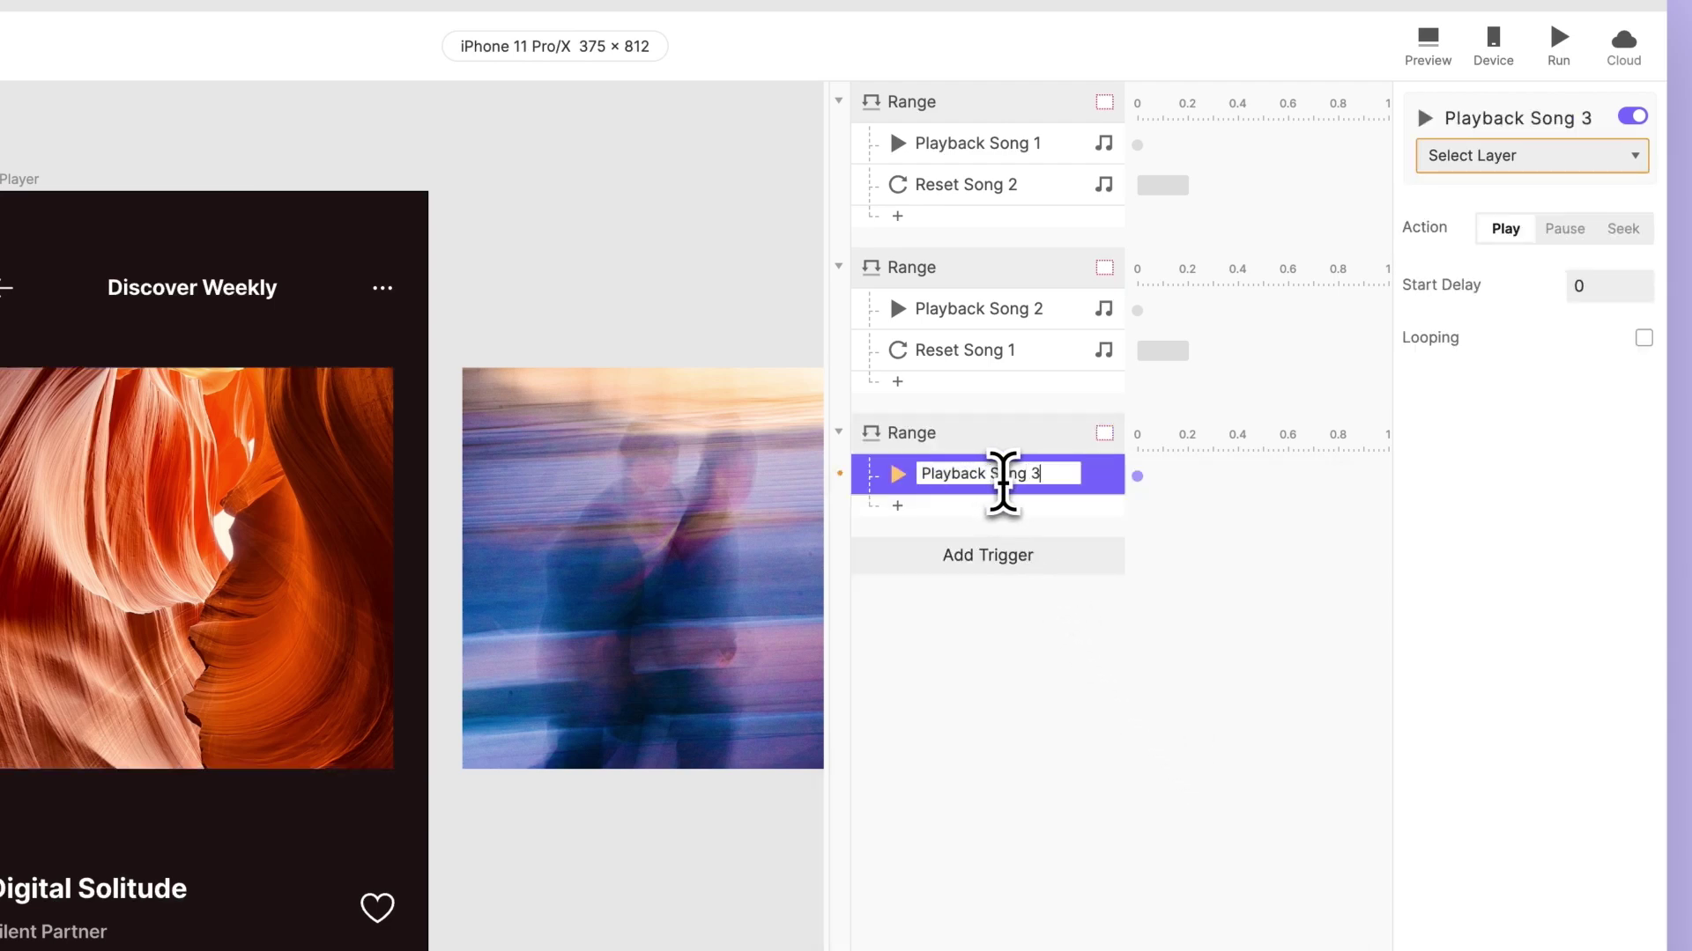
pyautogui.press('Return')
pyautogui.click(1497, 156)
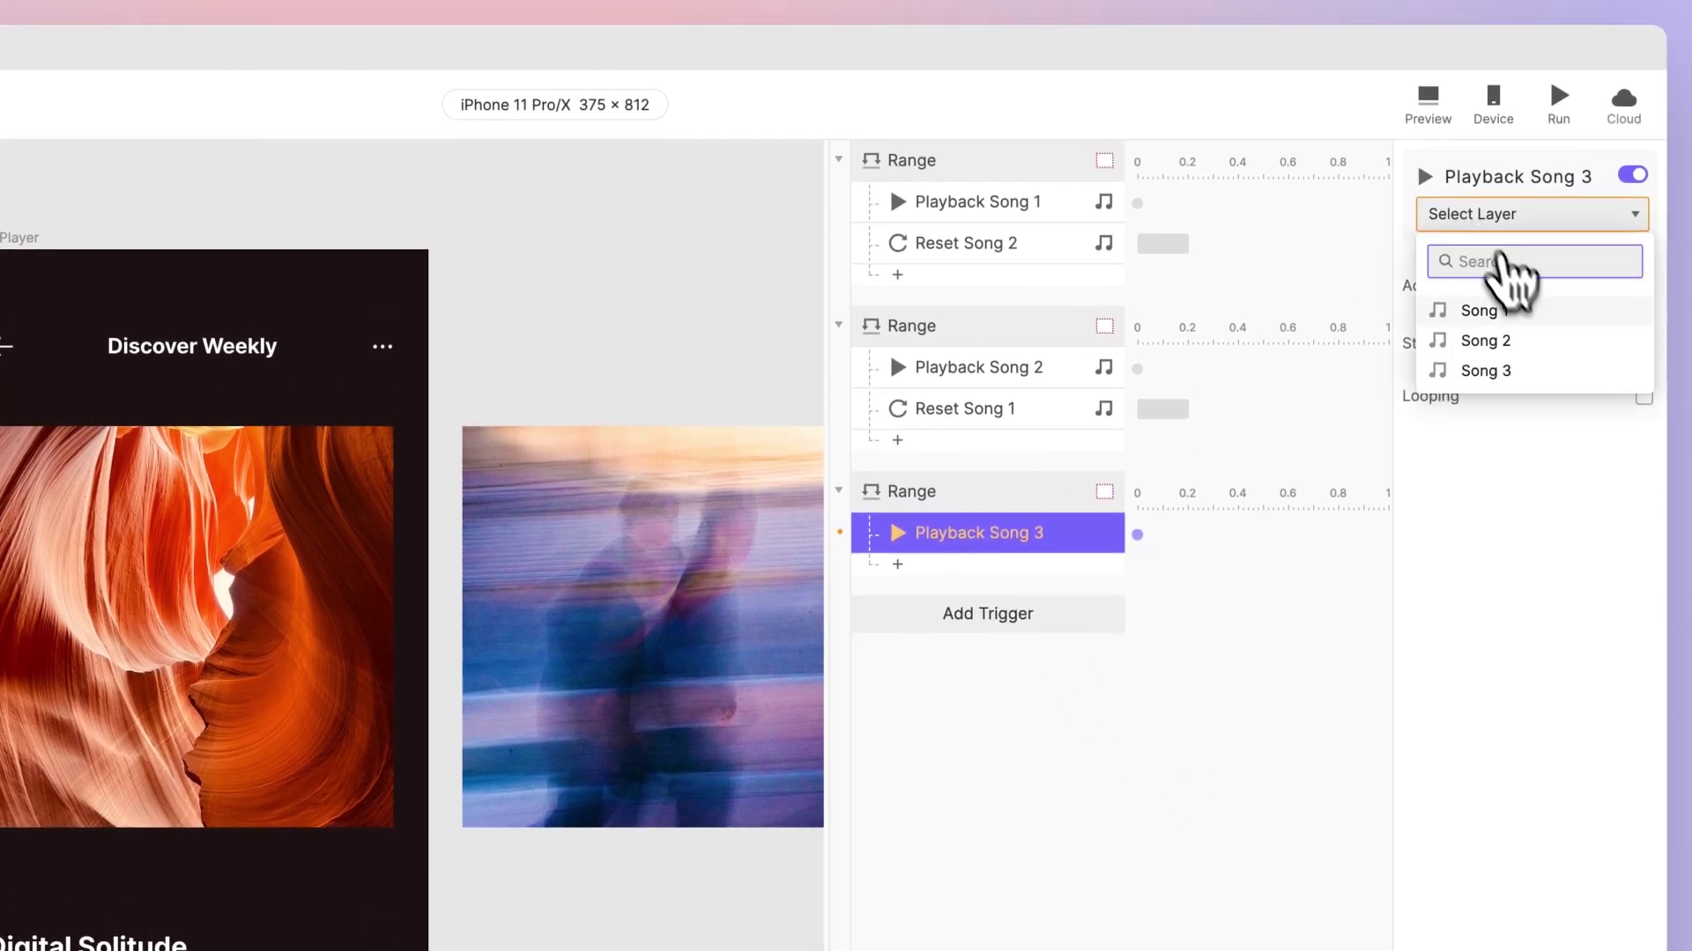
pyautogui.click(1462, 370)
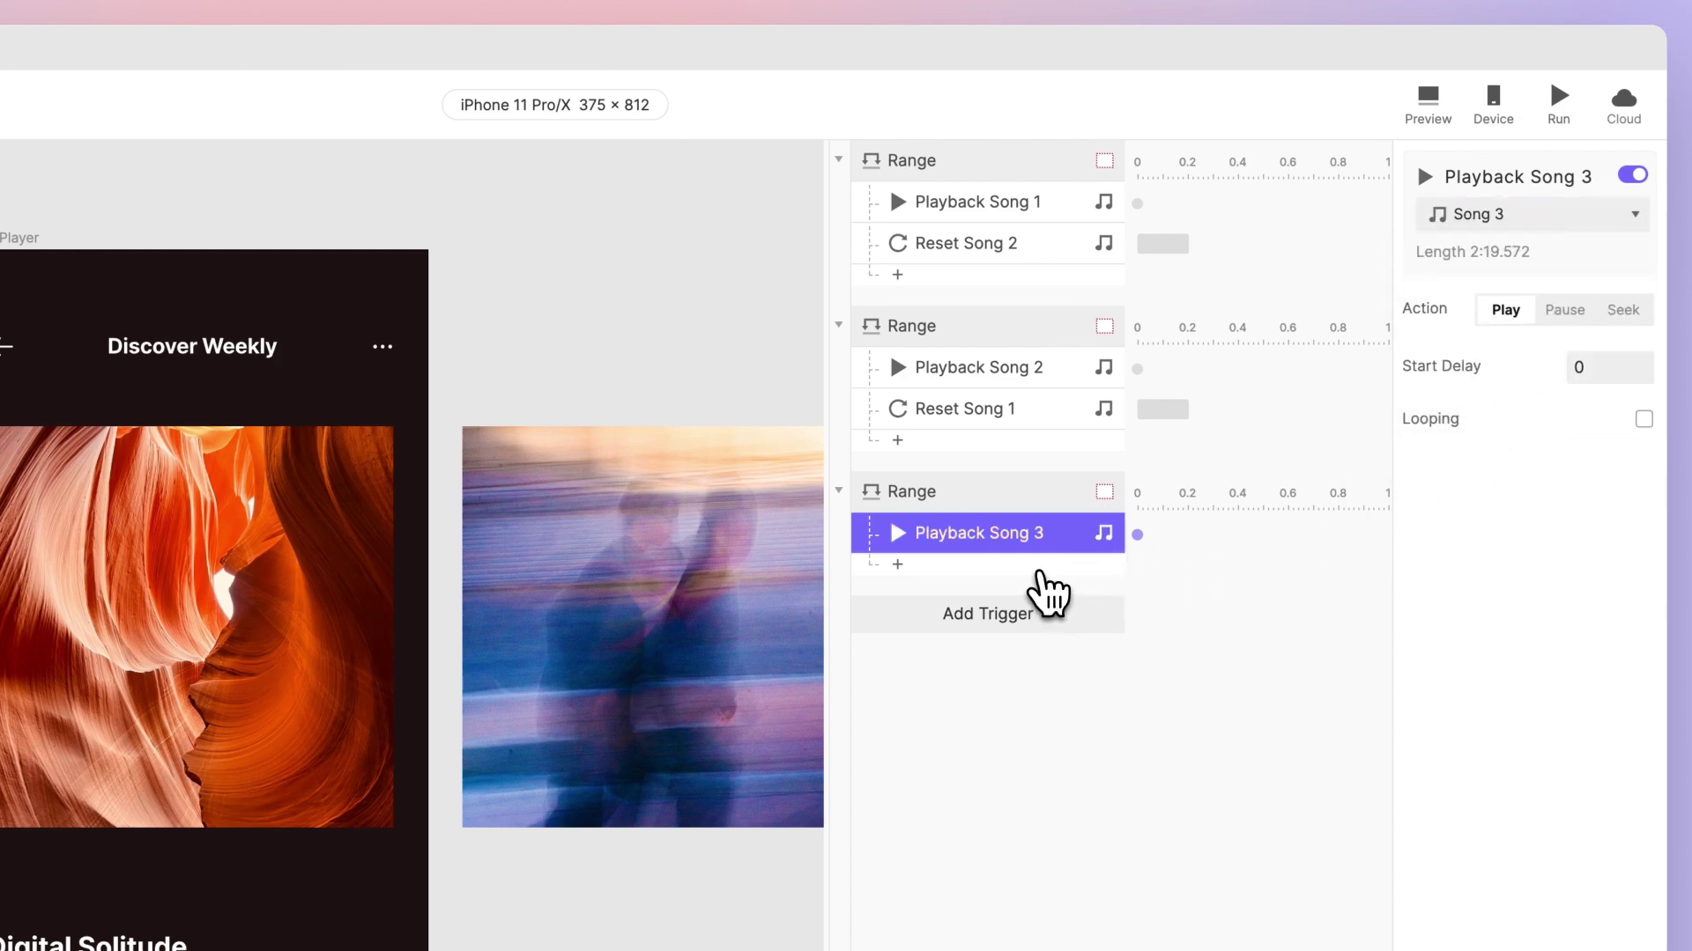
# Add a 'Reset Song 2' response to the third Range that resets Song 2
pyautogui.click(1041, 573)
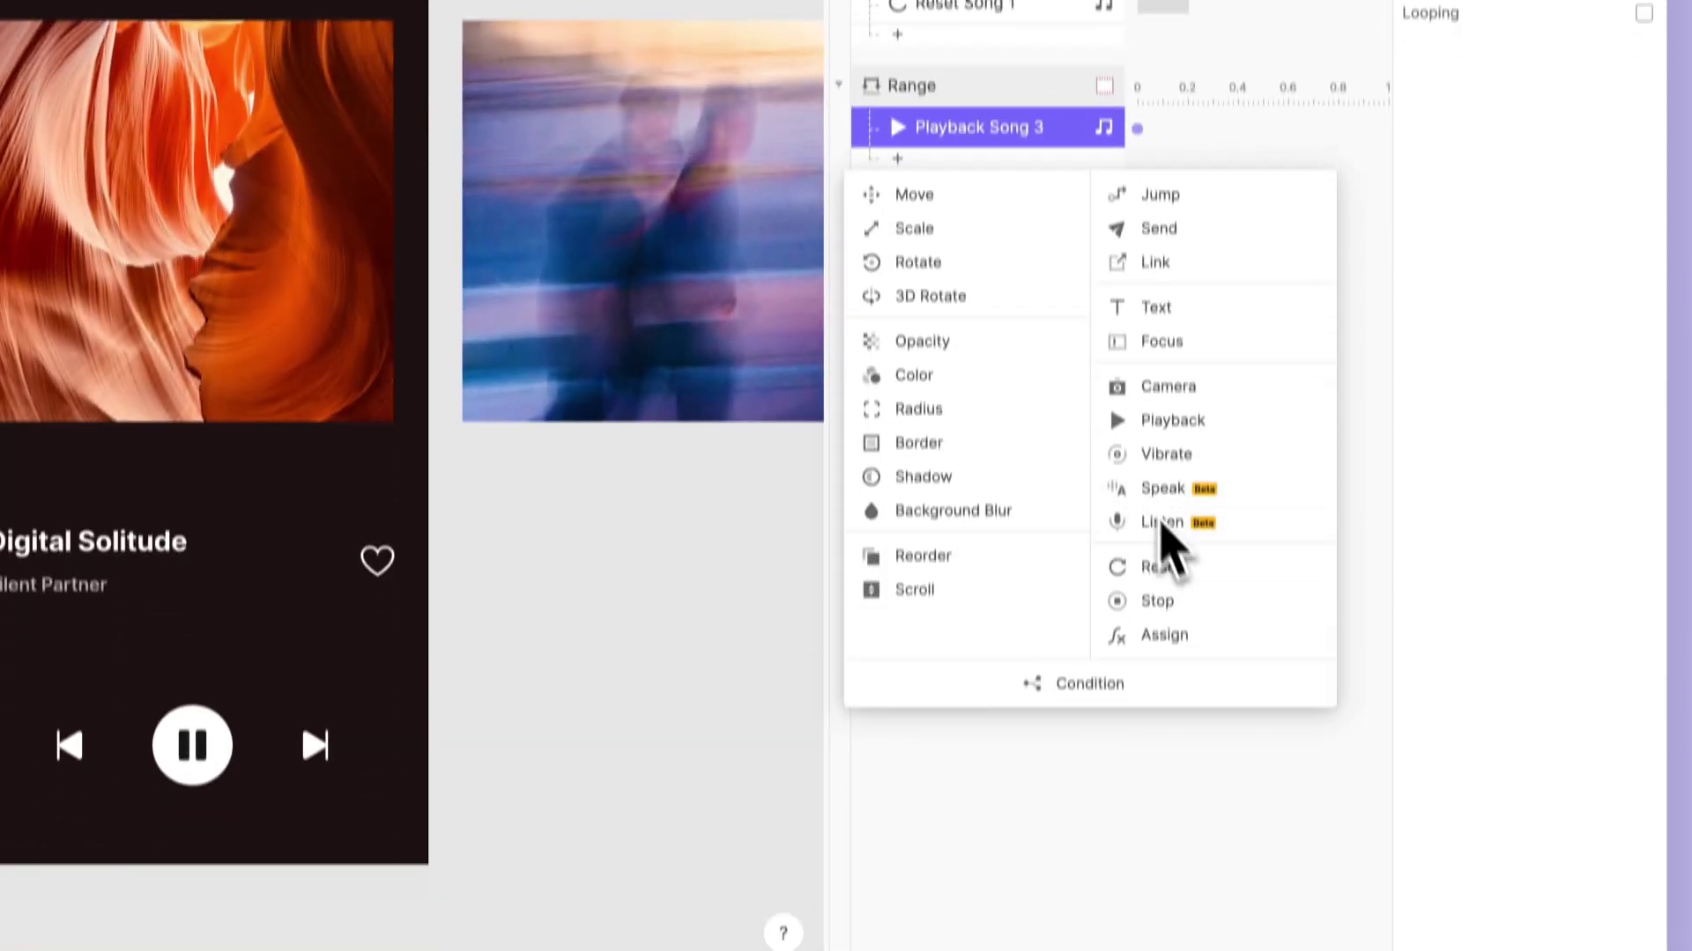
pyautogui.click(1181, 558)
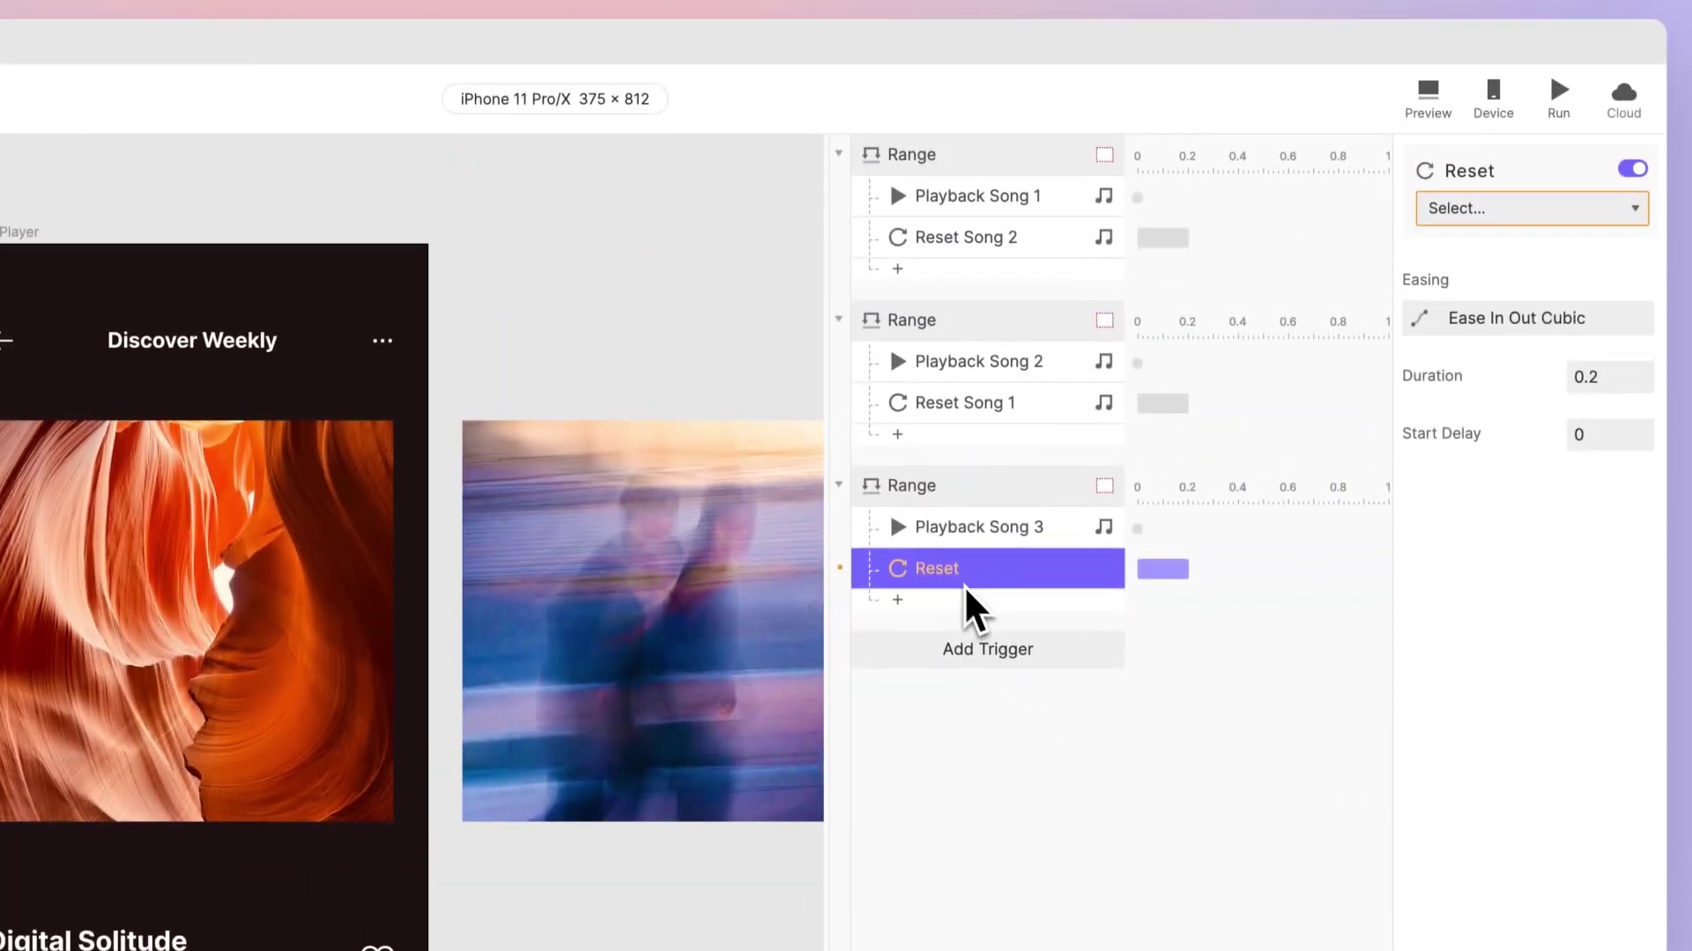
pyautogui.doubleClick(983, 123)
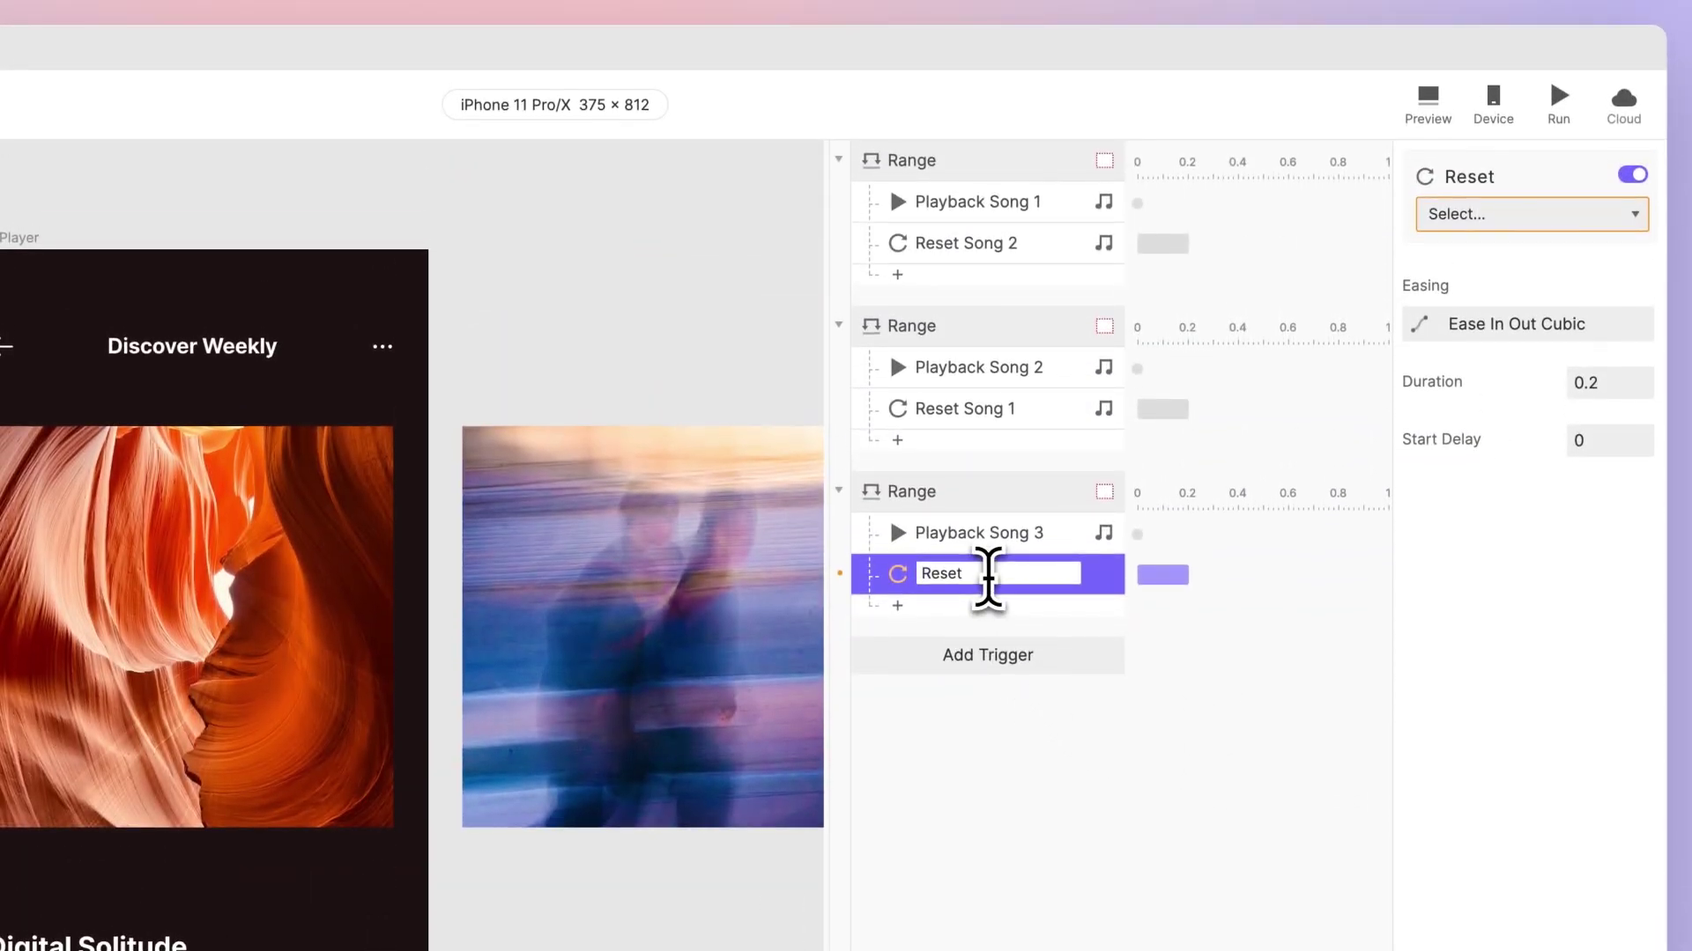
pyautogui.write('Song 2')
pyautogui.press('Return')
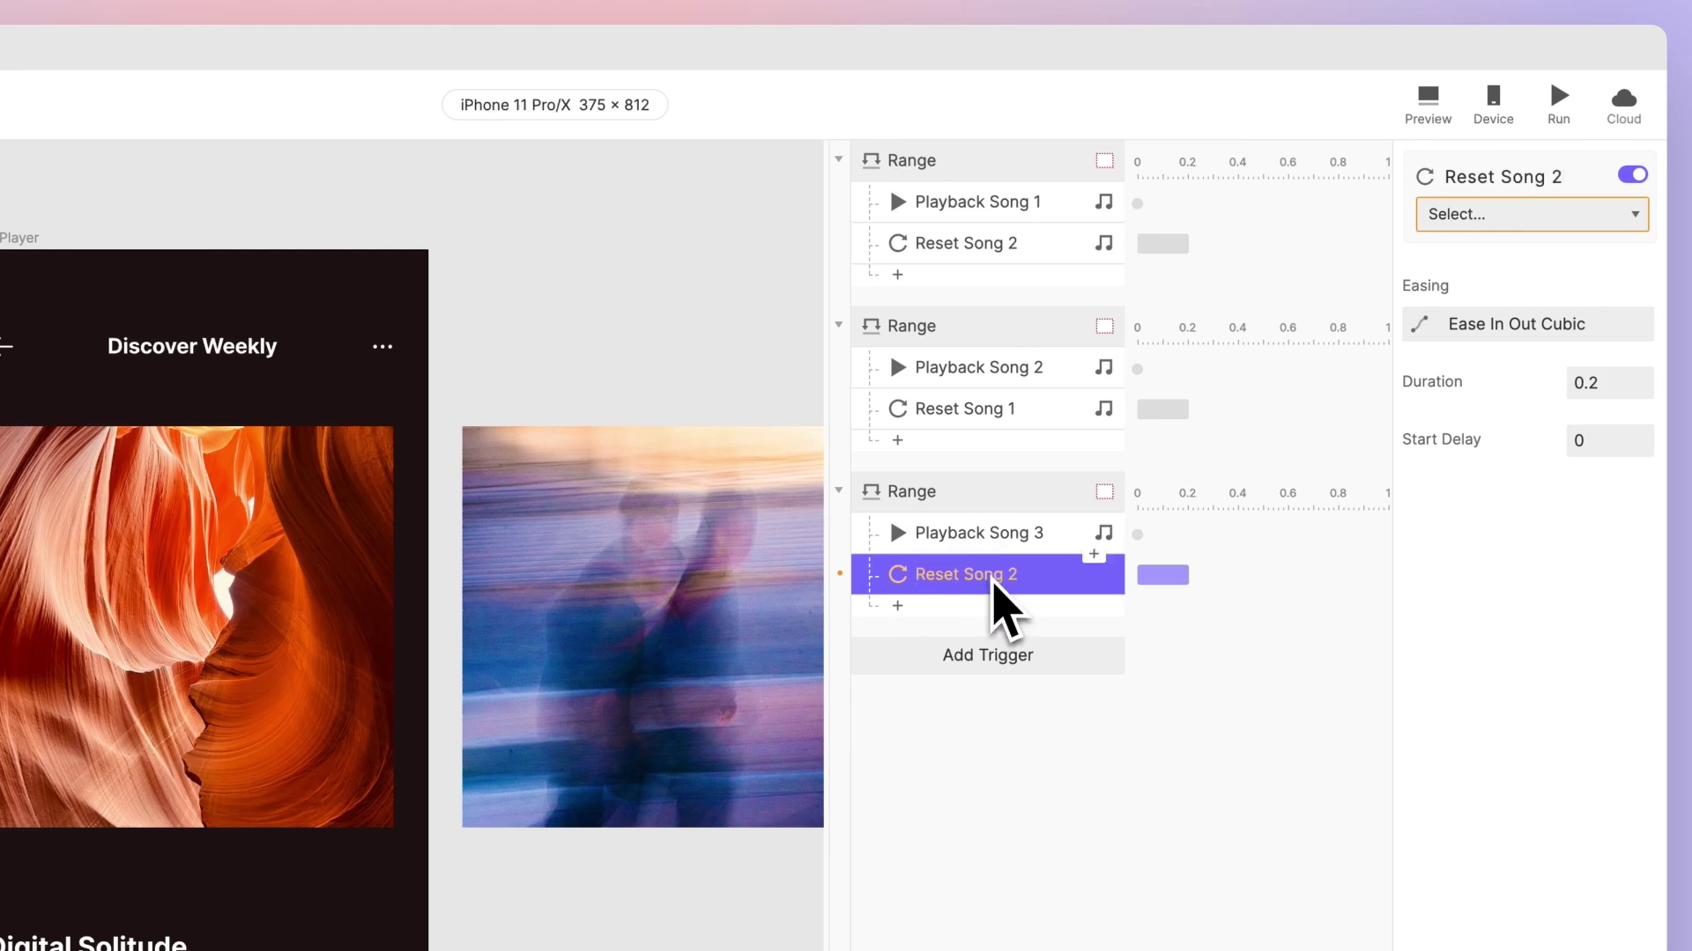
pyautogui.click(1507, 218)
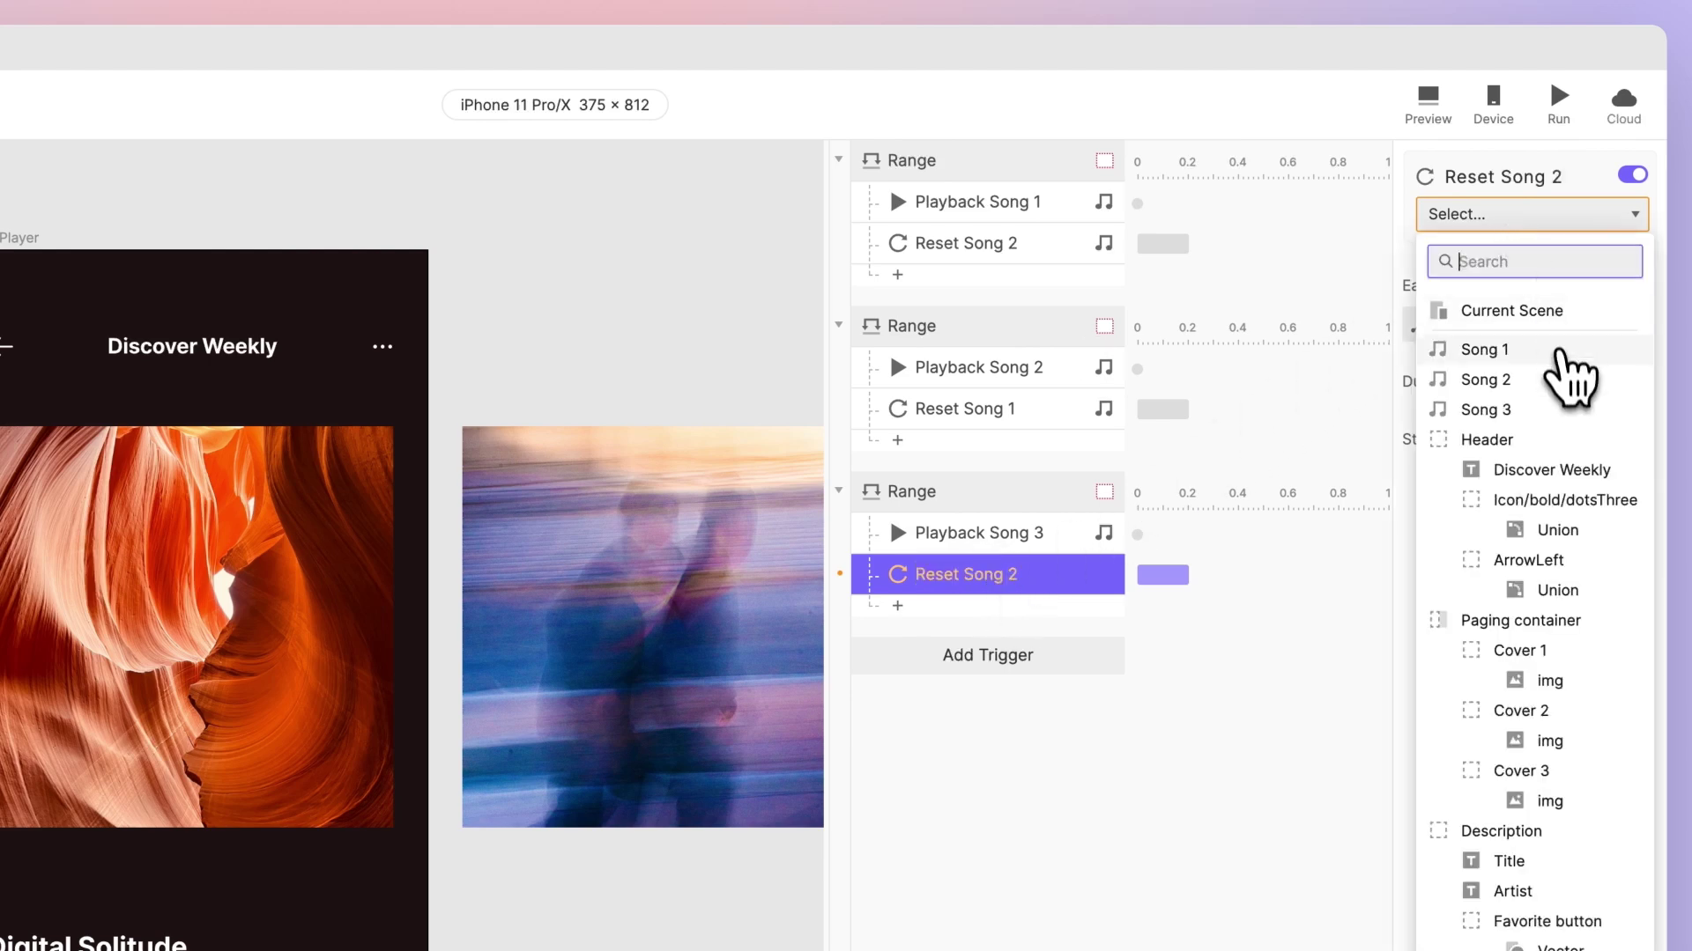
pyautogui.click(1562, 379)
# Add a 'Reset Song 3' response to the second Range resetting Song 3, then preview the prototype
pyautogui.click(1062, 443)
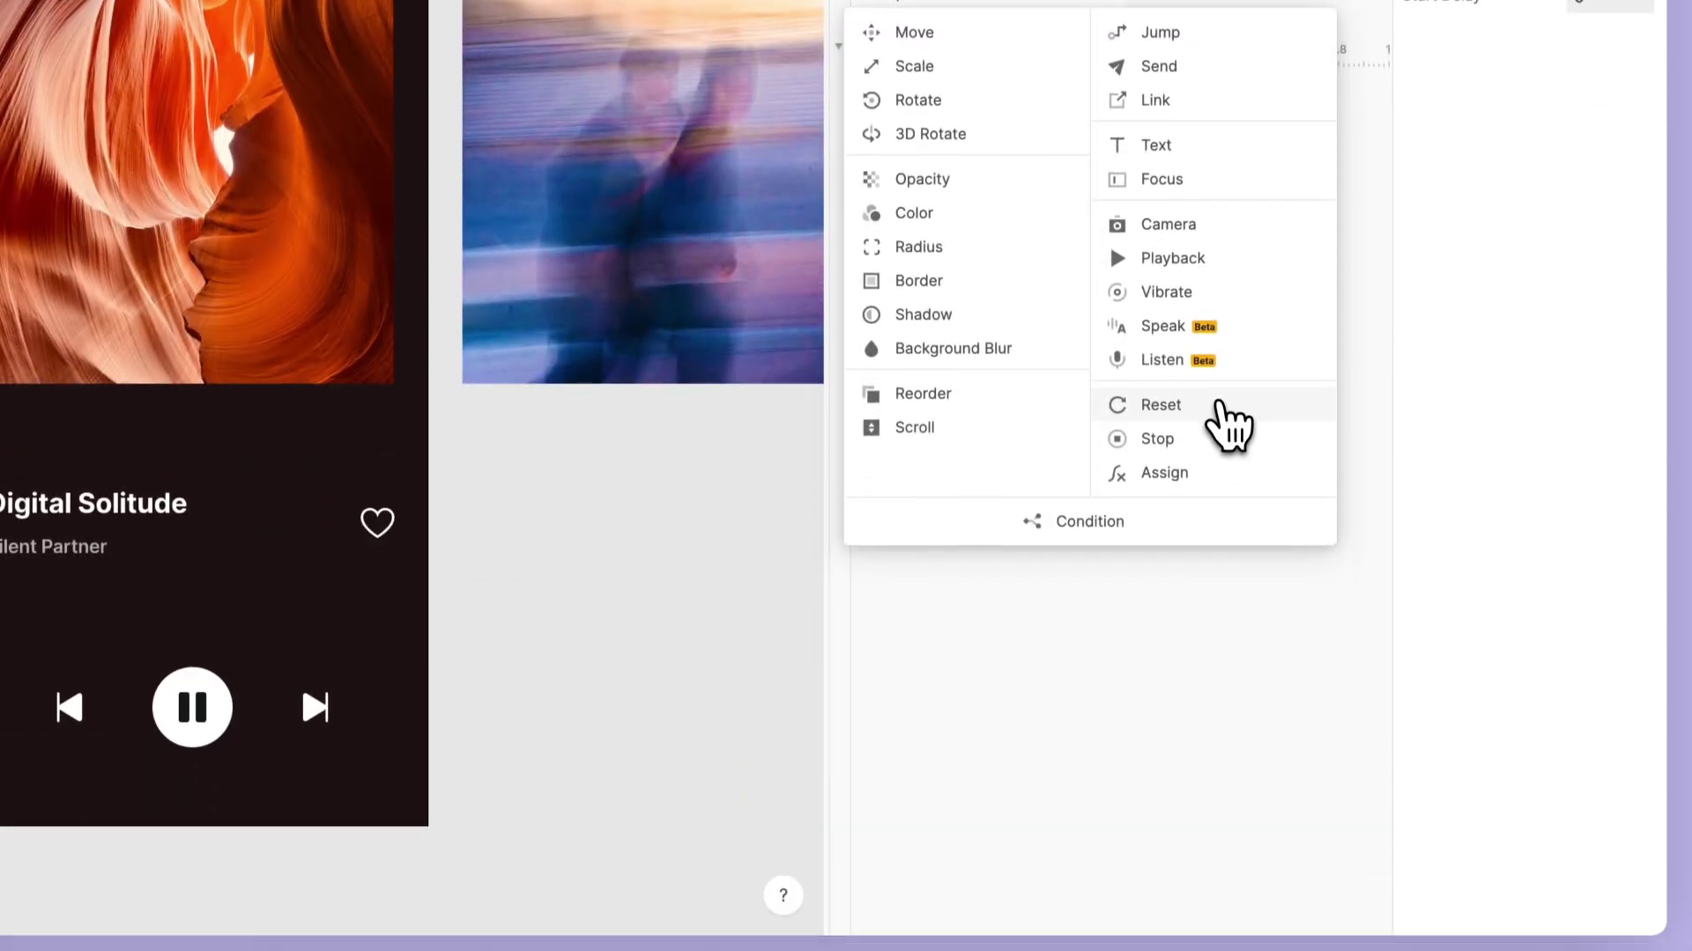
pyautogui.click(1211, 848)
pyautogui.doubleClick(982, 374)
pyautogui.write('S')
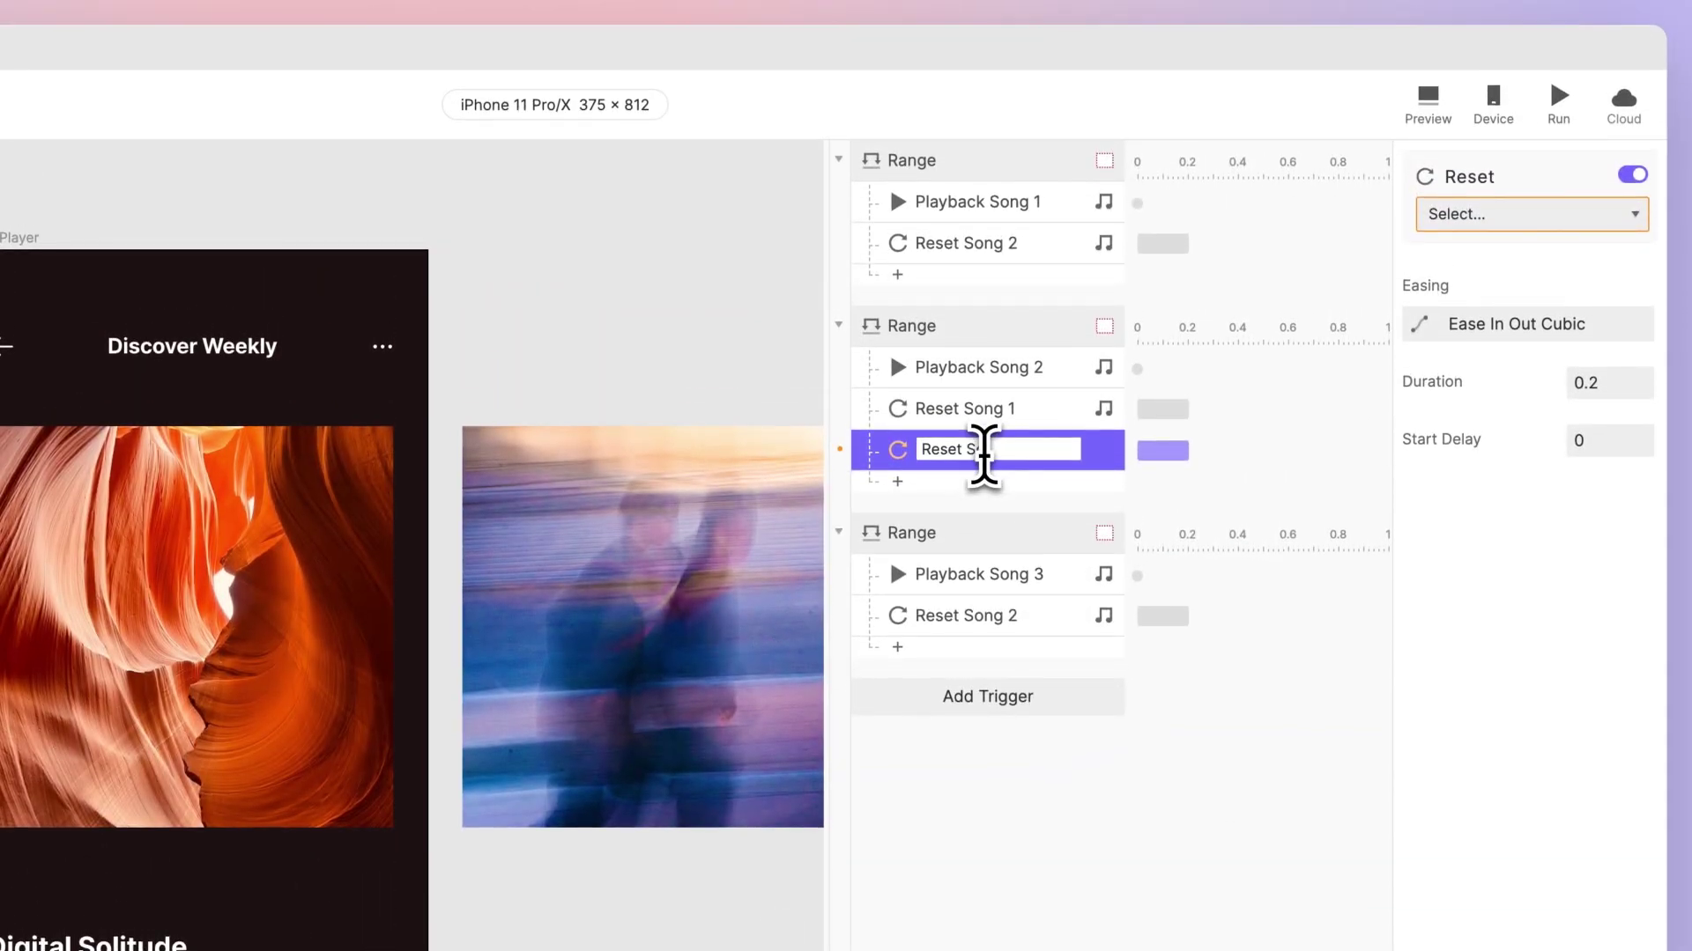
pyautogui.write('ong 3')
pyautogui.press('Return')
pyautogui.click(1489, 231)
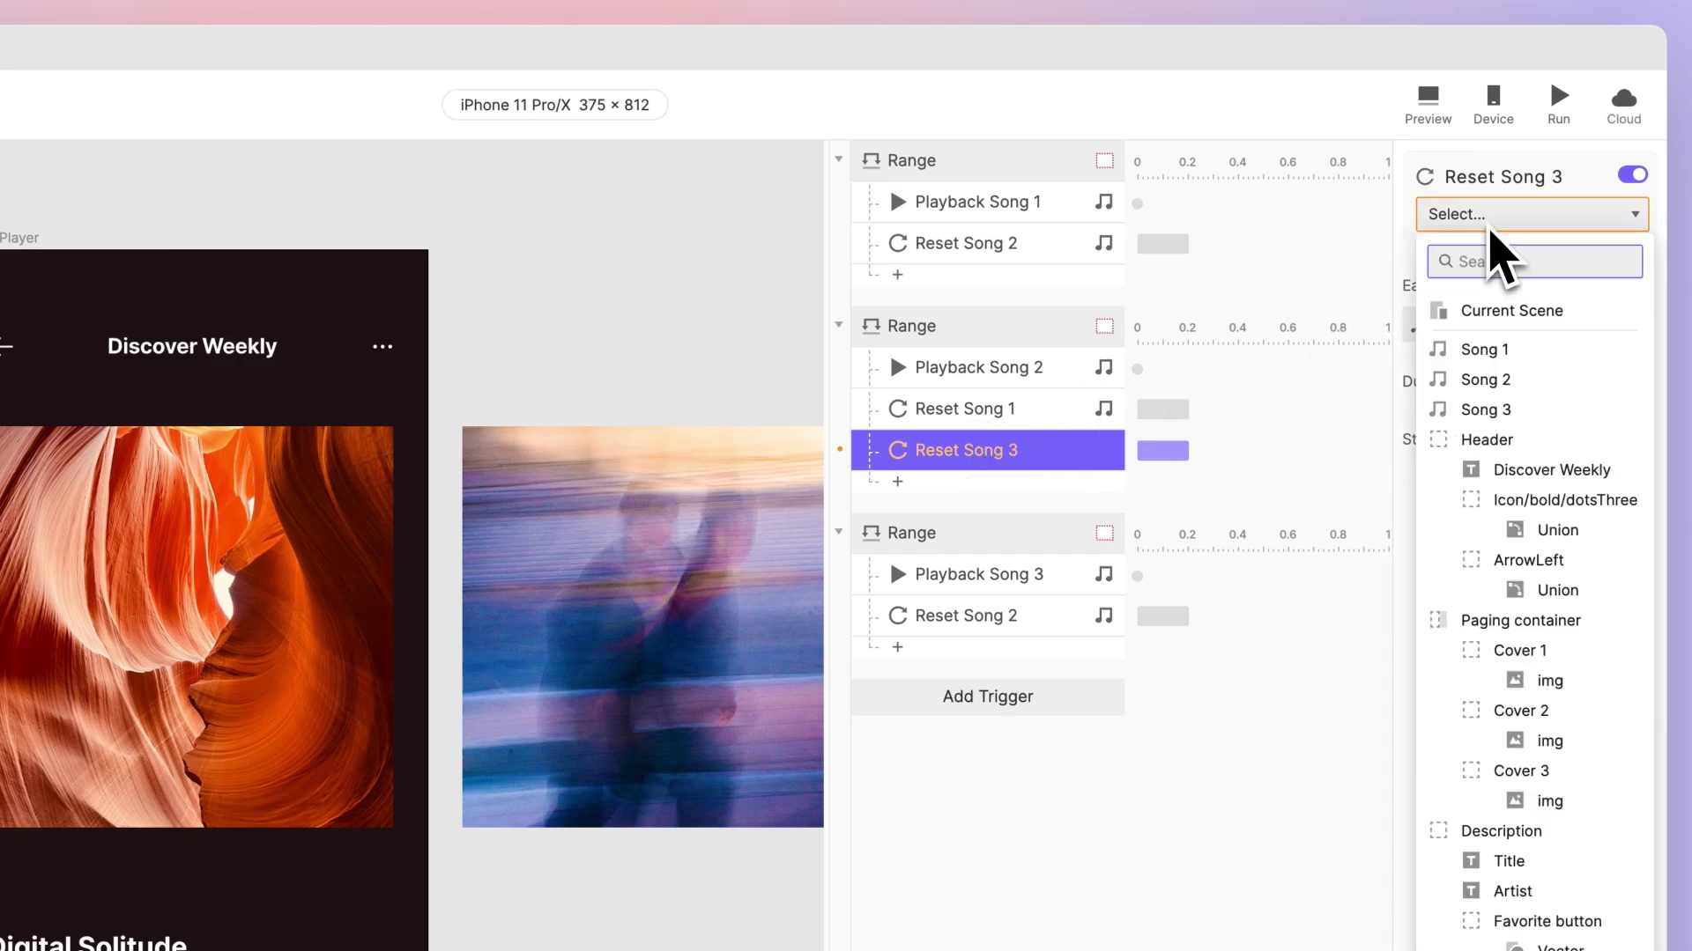
pyautogui.click(1537, 408)
pyautogui.press('super+p')
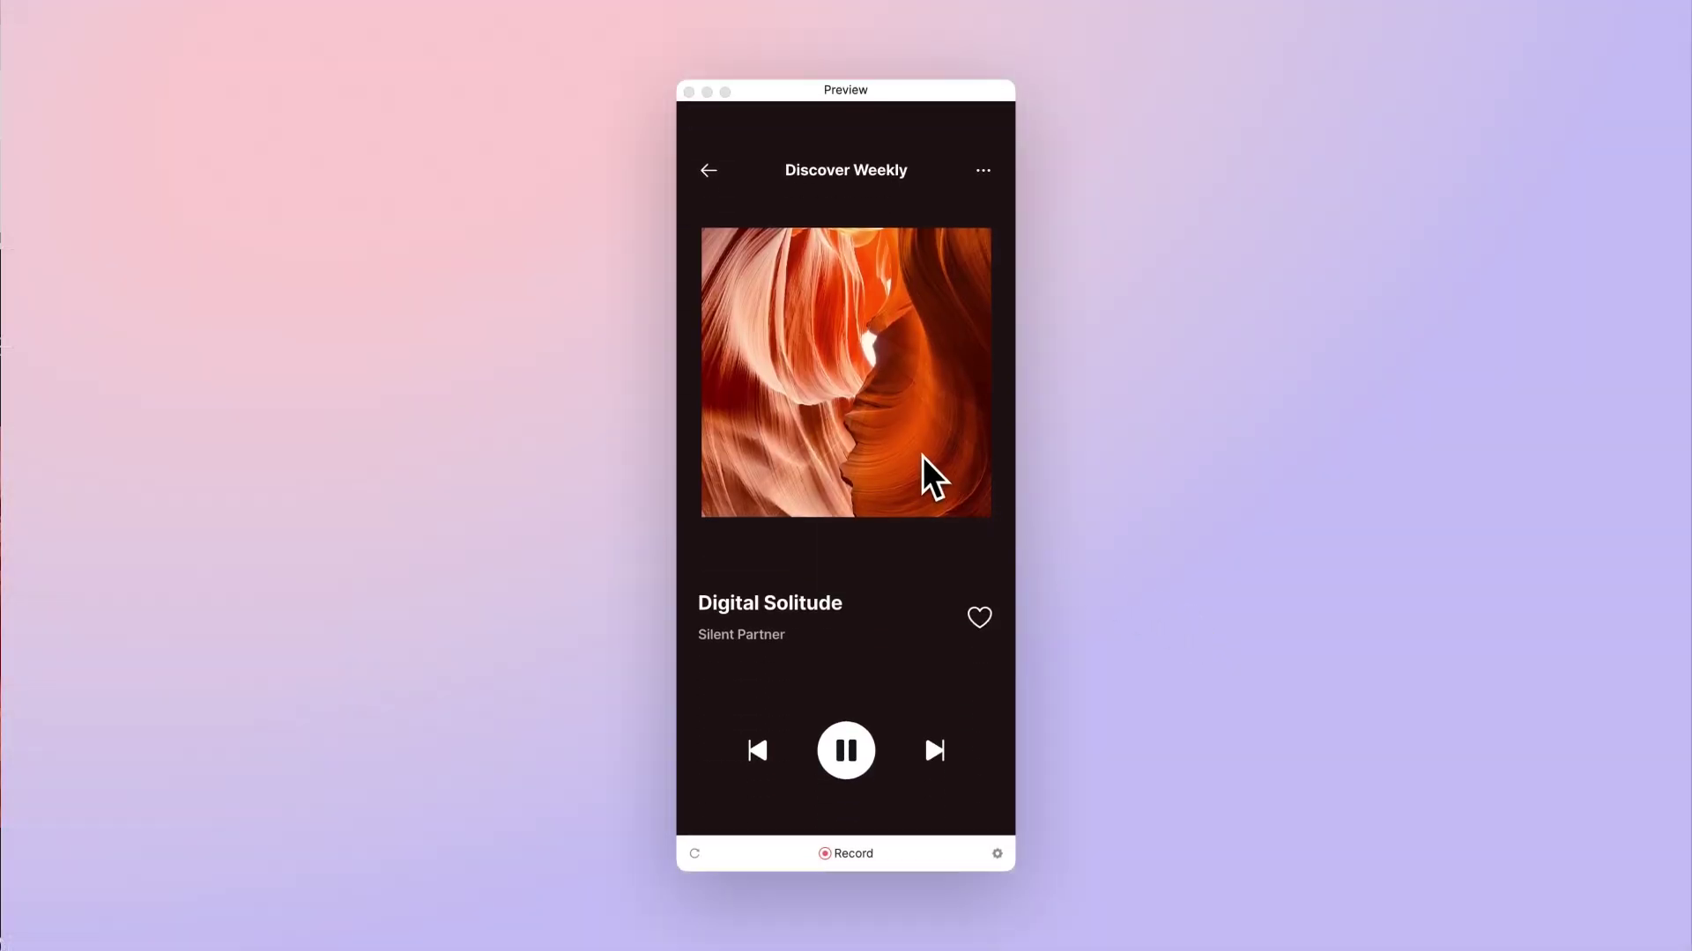
# Swipe left through the album covers in Preview to reach the third cover
pyautogui.moveTo(923, 456); pyautogui.dragTo(773, 472)
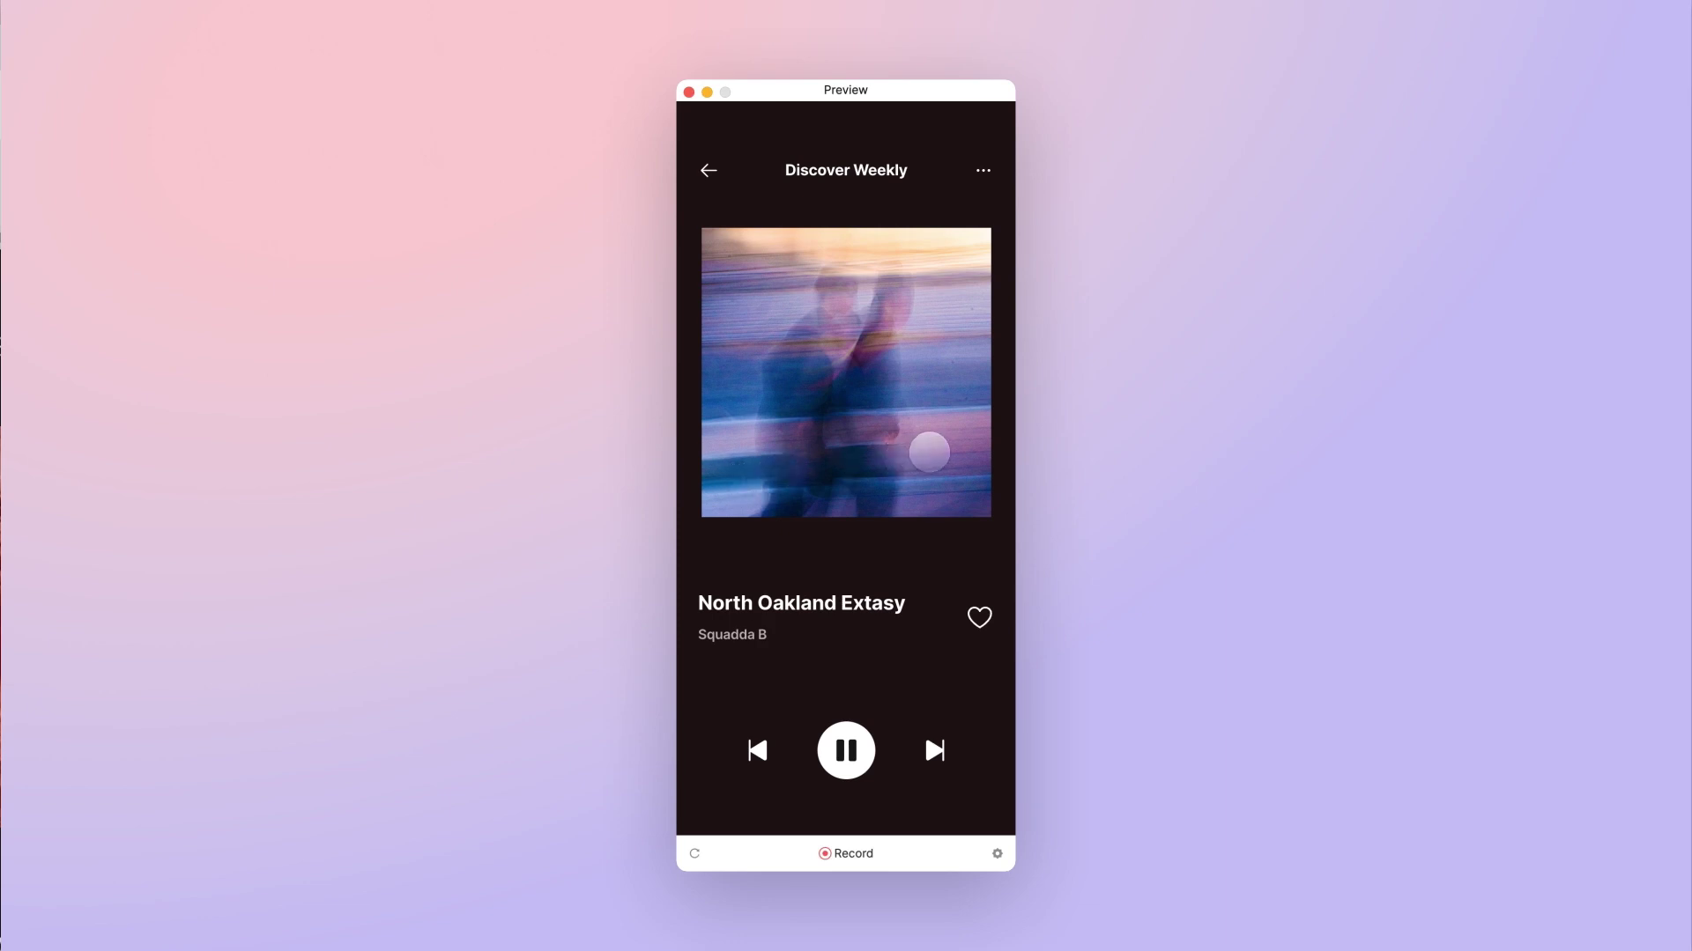
pyautogui.moveTo(925, 453); pyautogui.dragTo(705, 471)
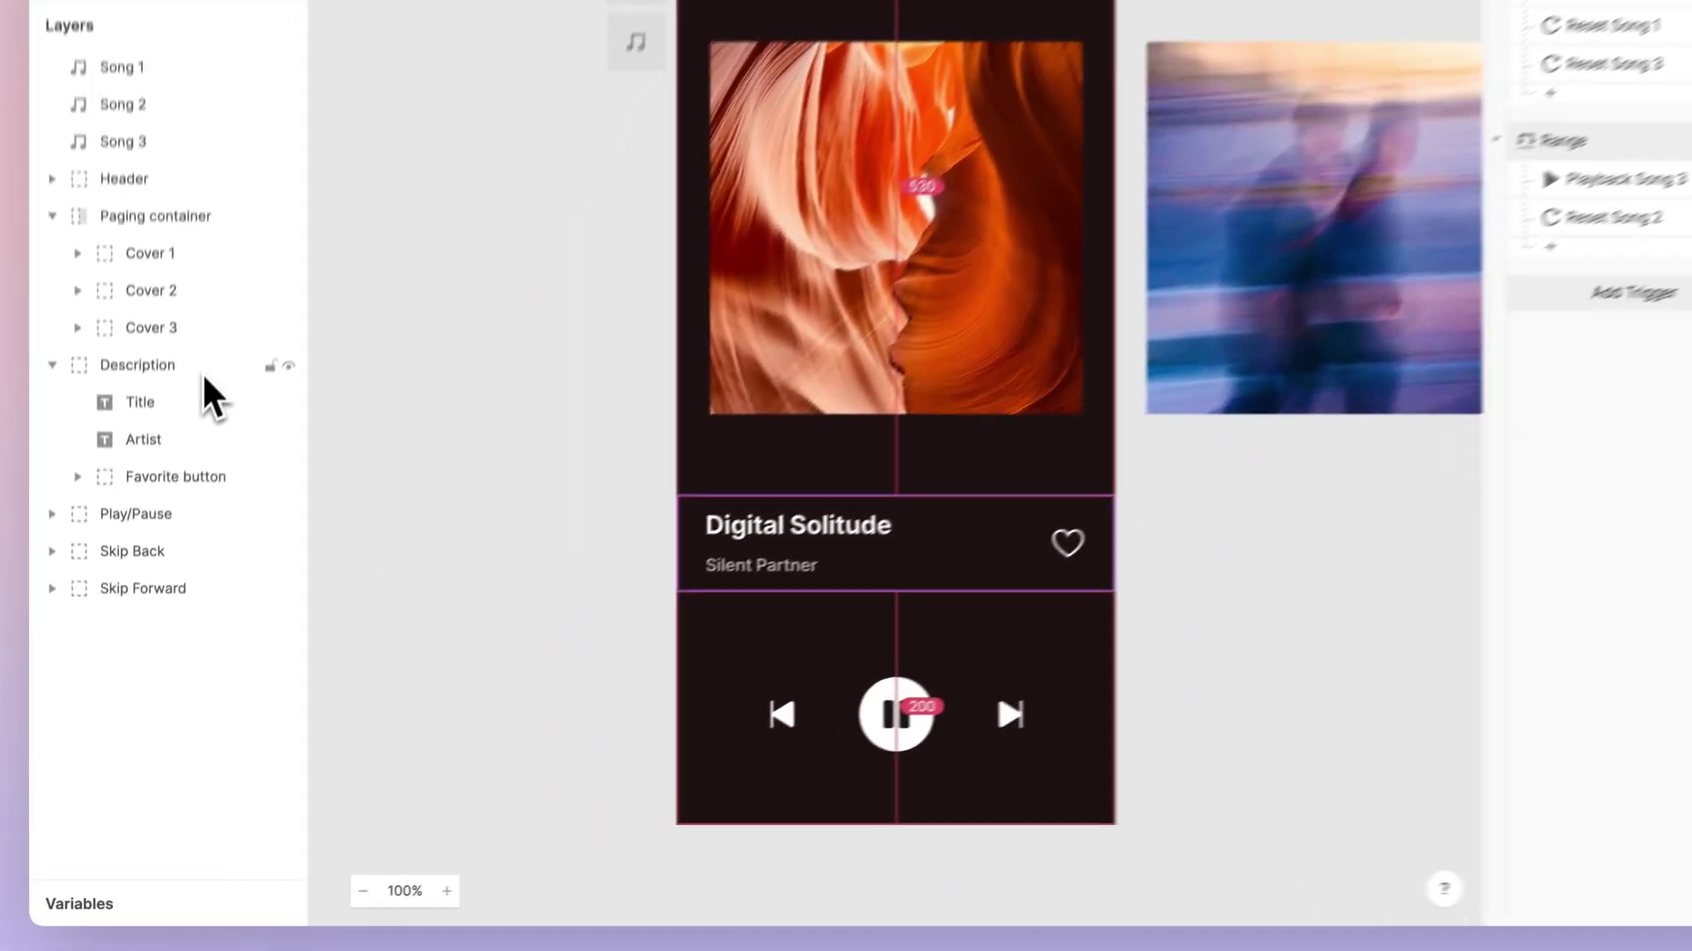
# Select the Title and Artist text layers together and make them editable
pyautogui.click(158, 526)
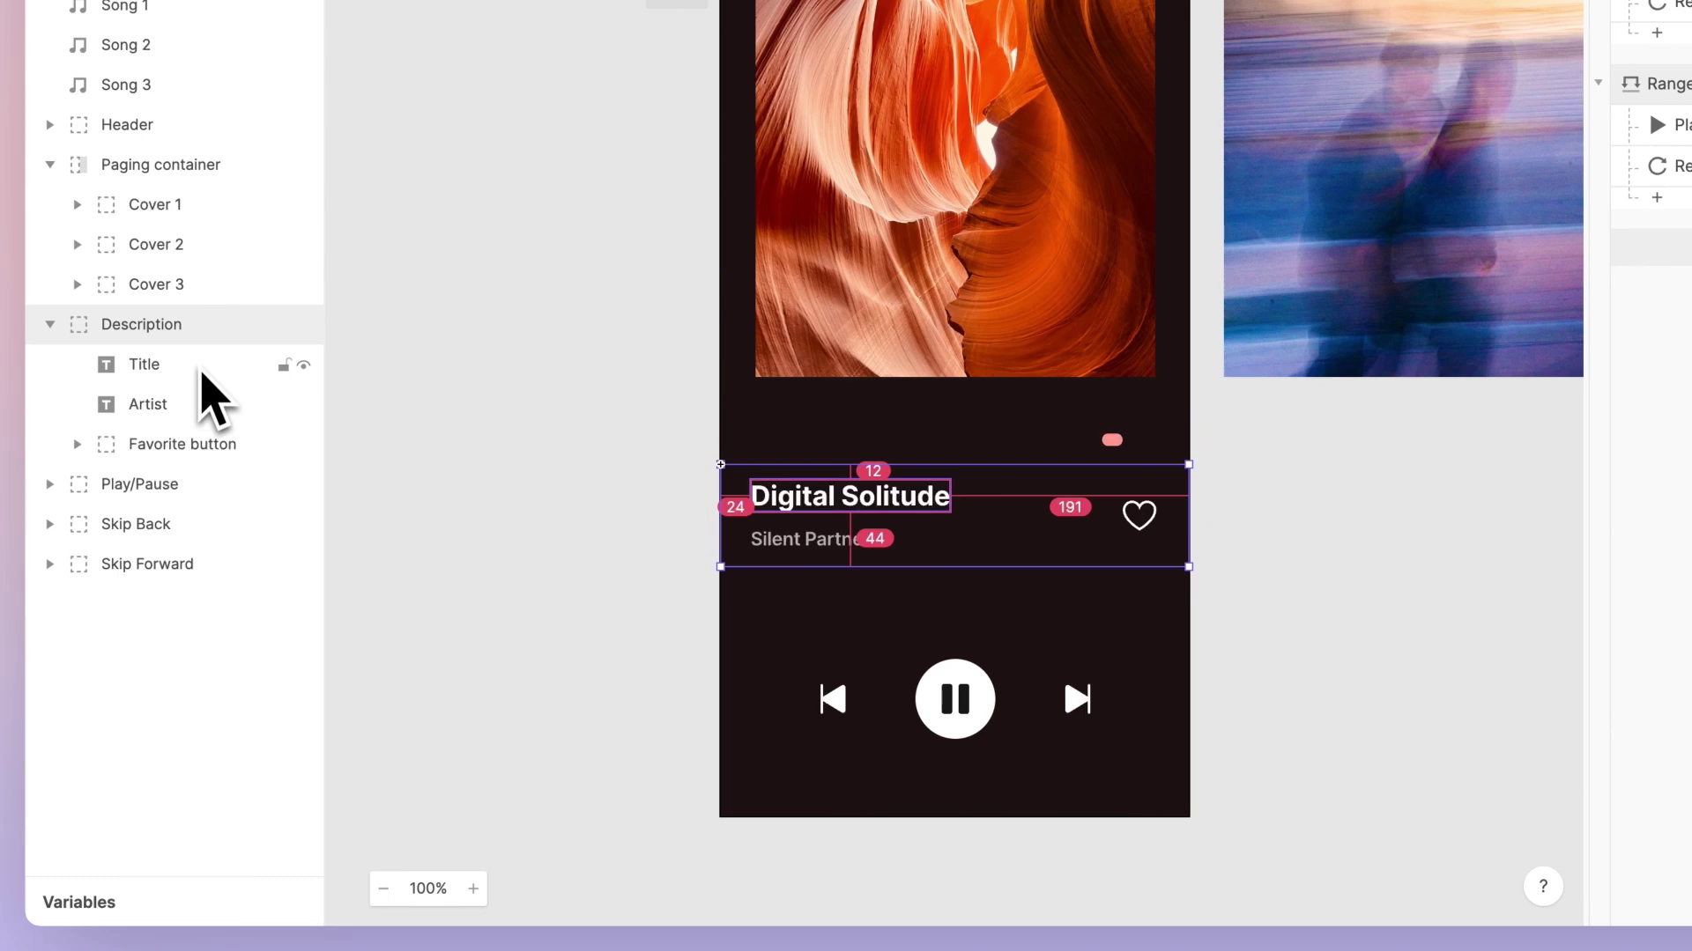
pyautogui.click(201, 375)
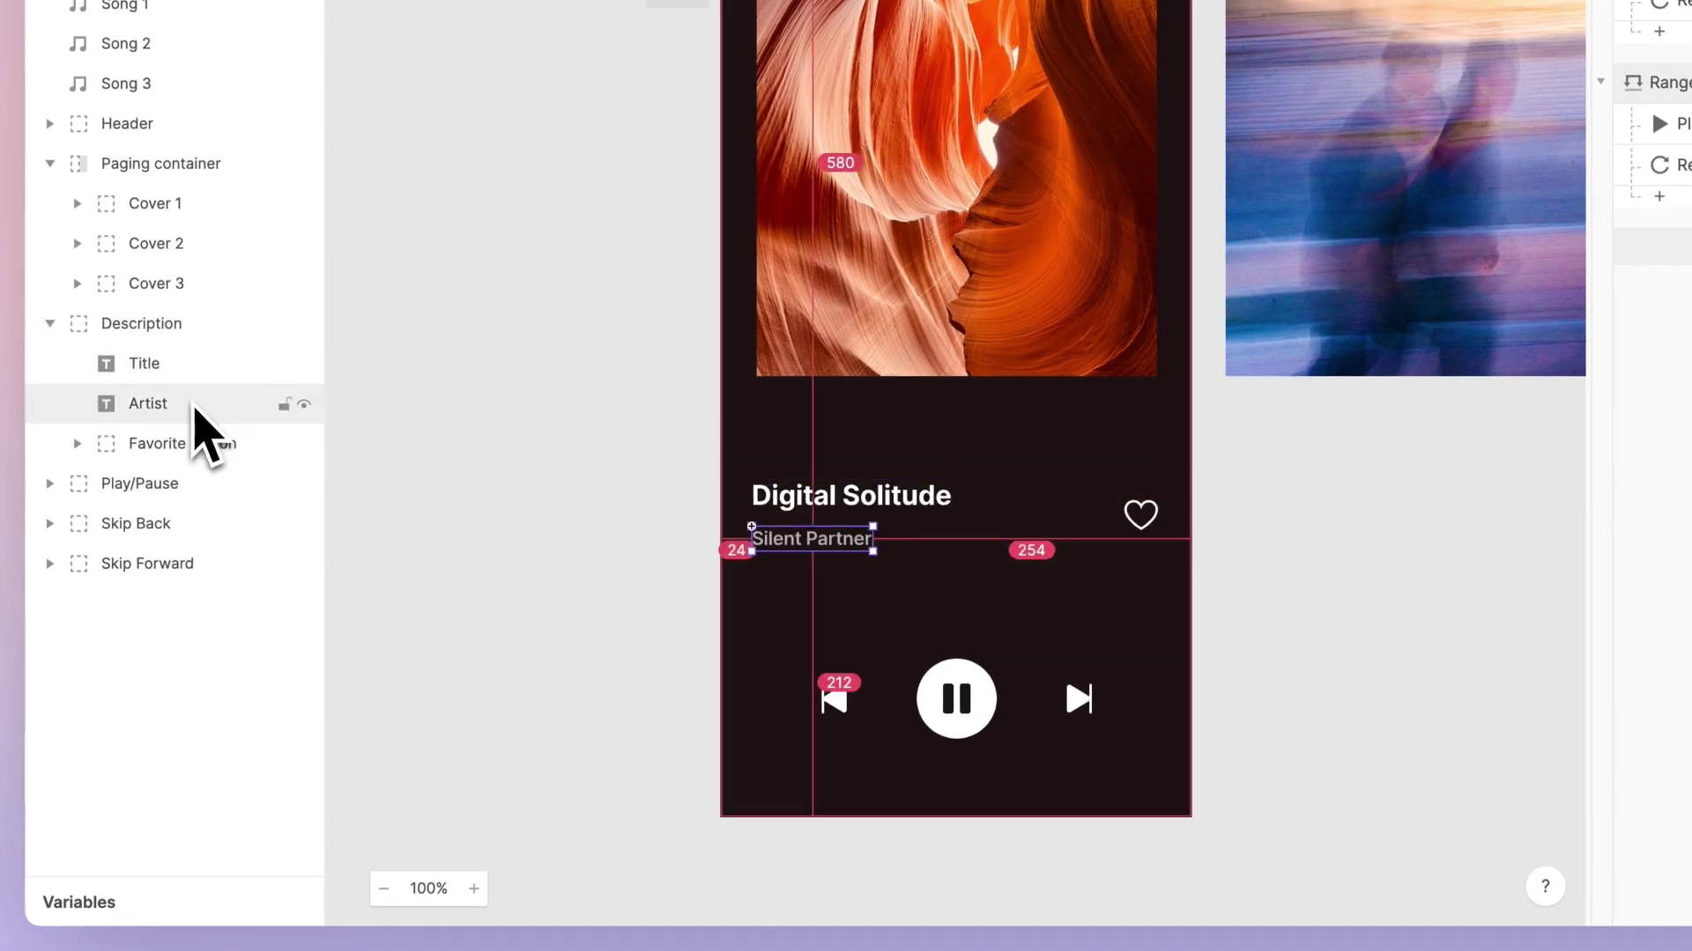
pyautogui.keyDown('shift'); pyautogui.click(198, 407); pyautogui.keyUp('shift')
pyautogui.rightClick(201, 396)
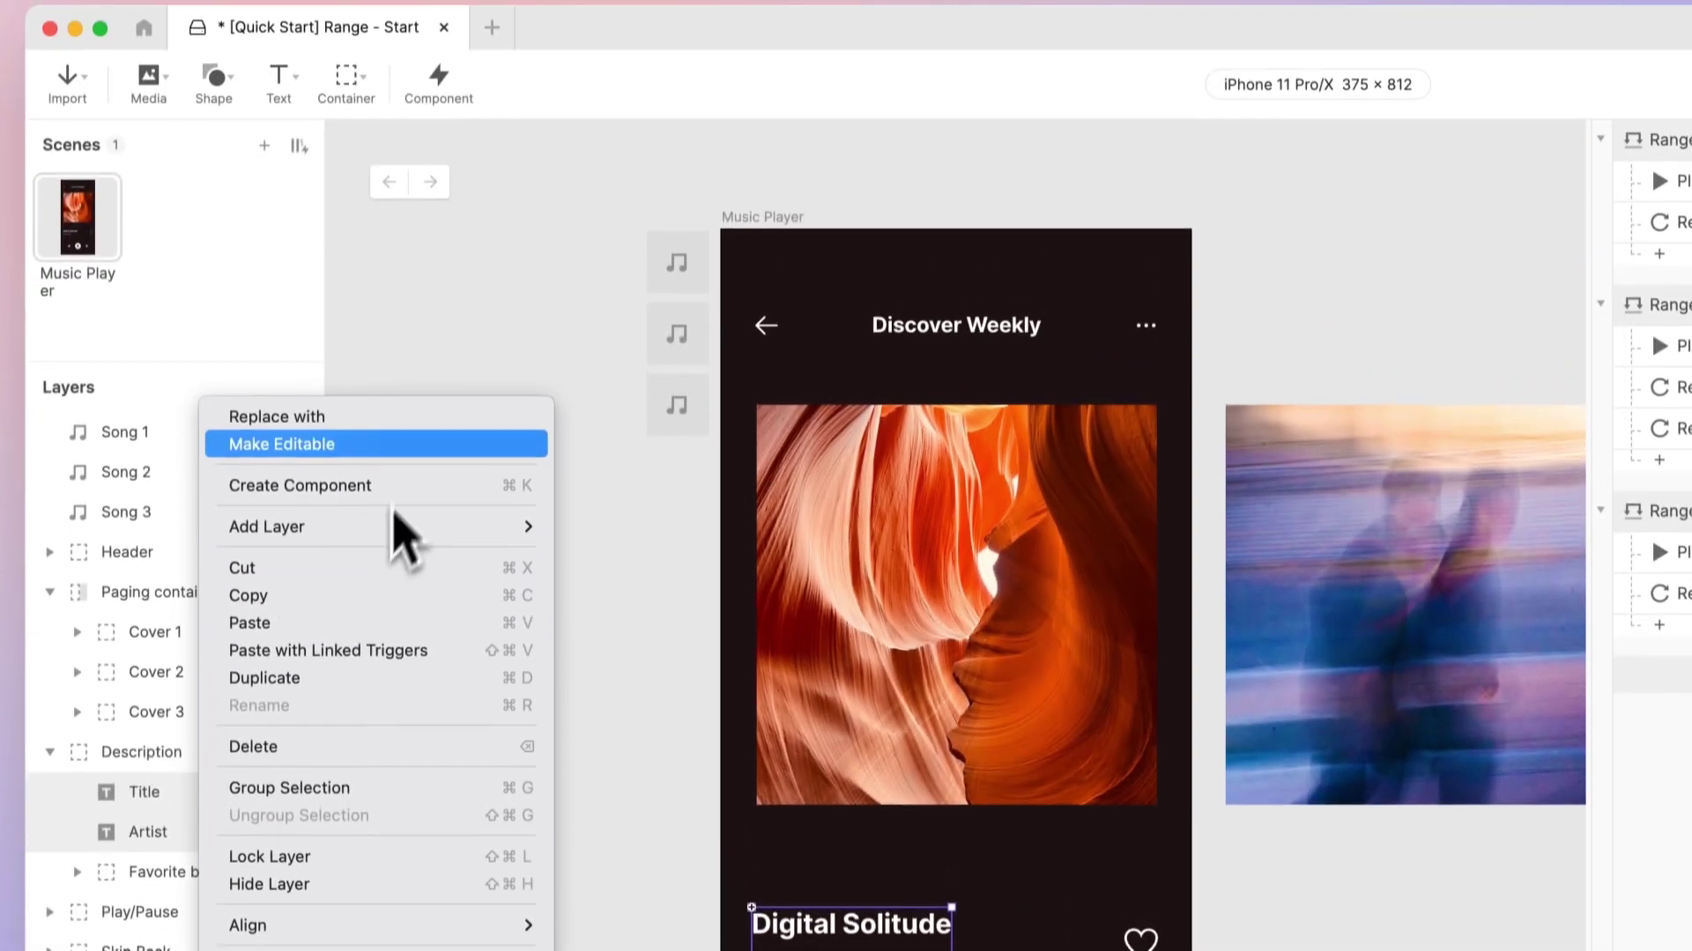
pyautogui.click(400, 445)
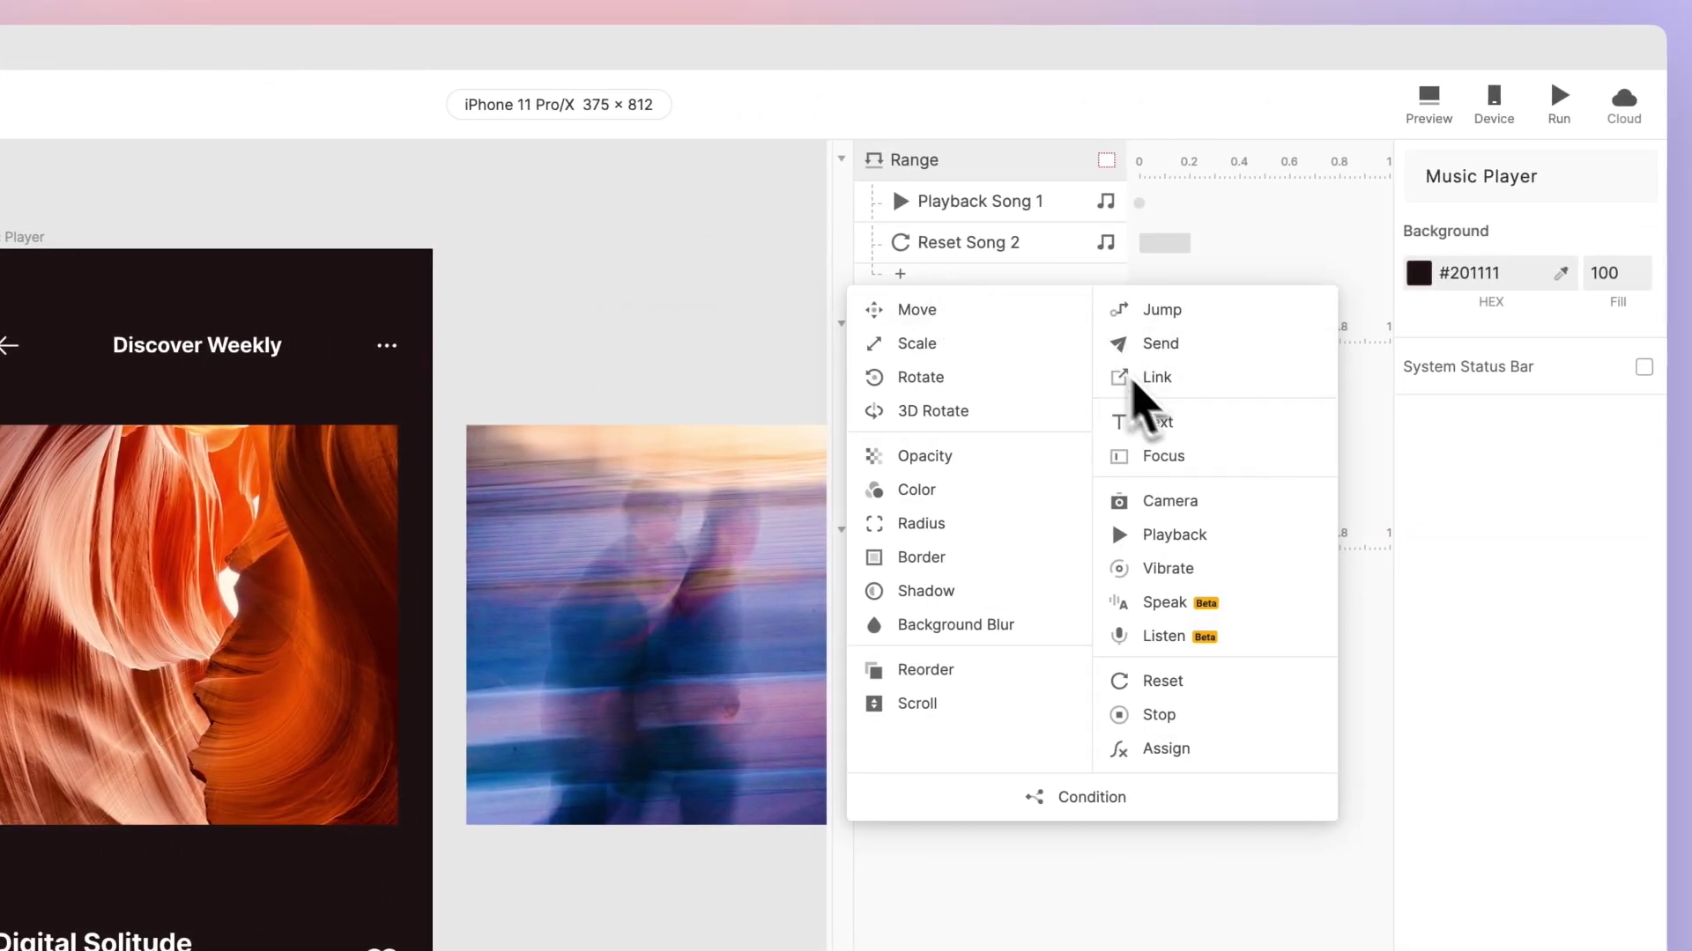
# Give the first Range Text responses setting Title to 'Digital Solitude' and Artist to 'Silent Partner'
pyautogui.click(1208, 420)
pyautogui.click(1537, 220)
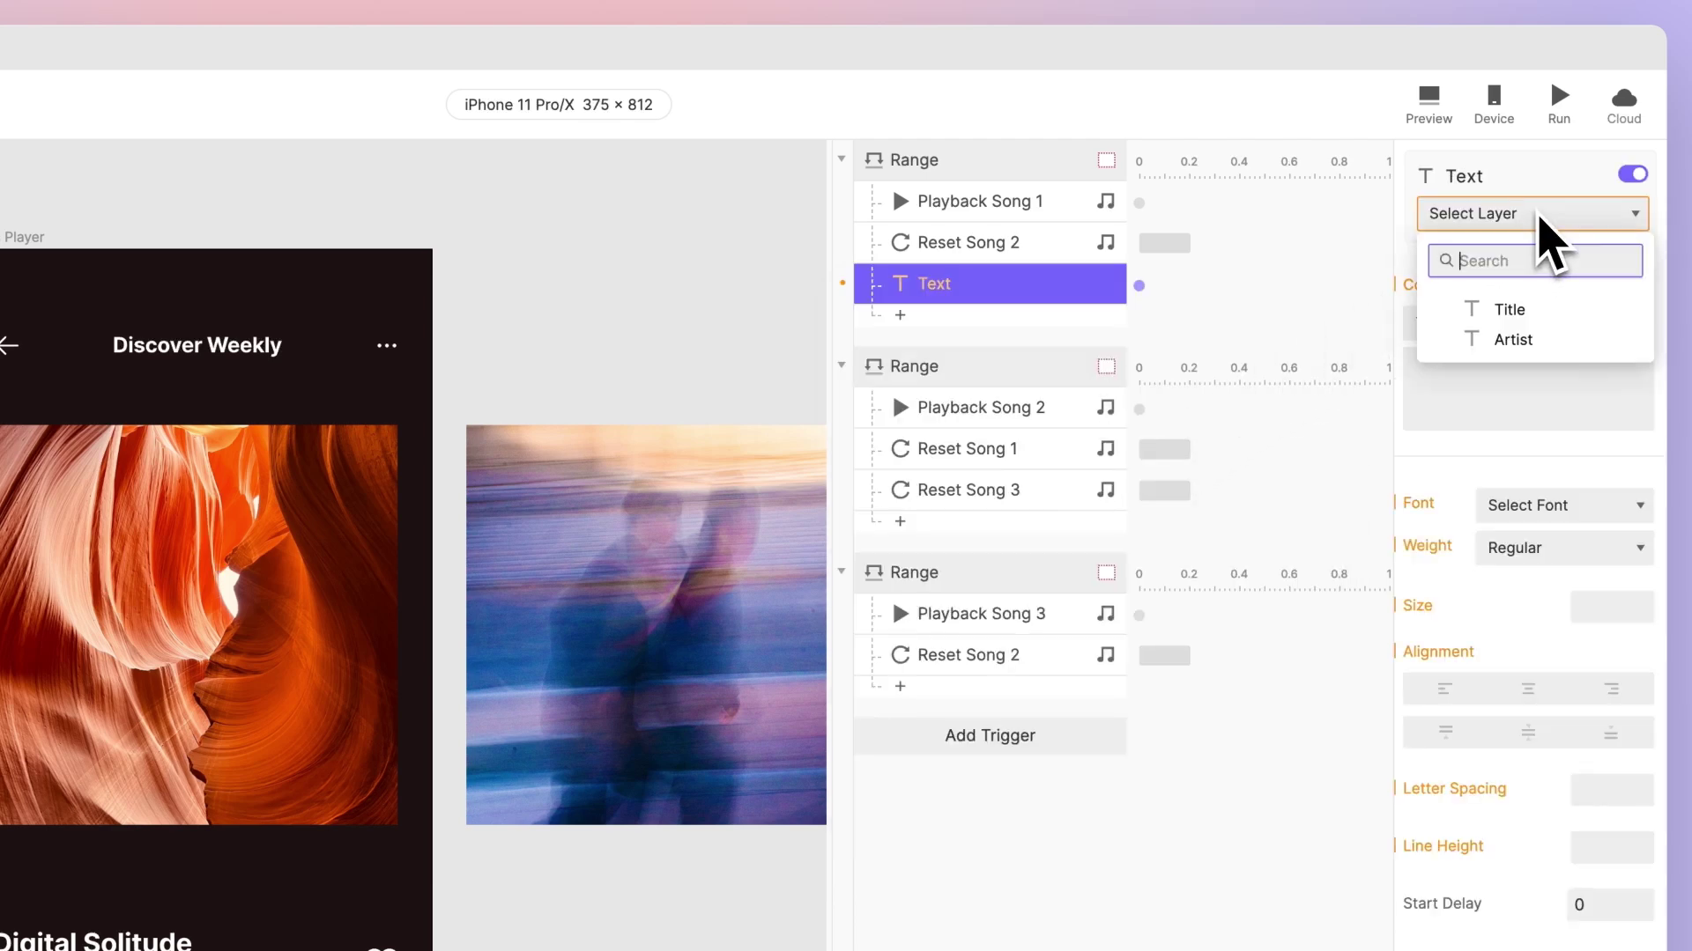
pyautogui.click(1556, 303)
pyautogui.click(1498, 379)
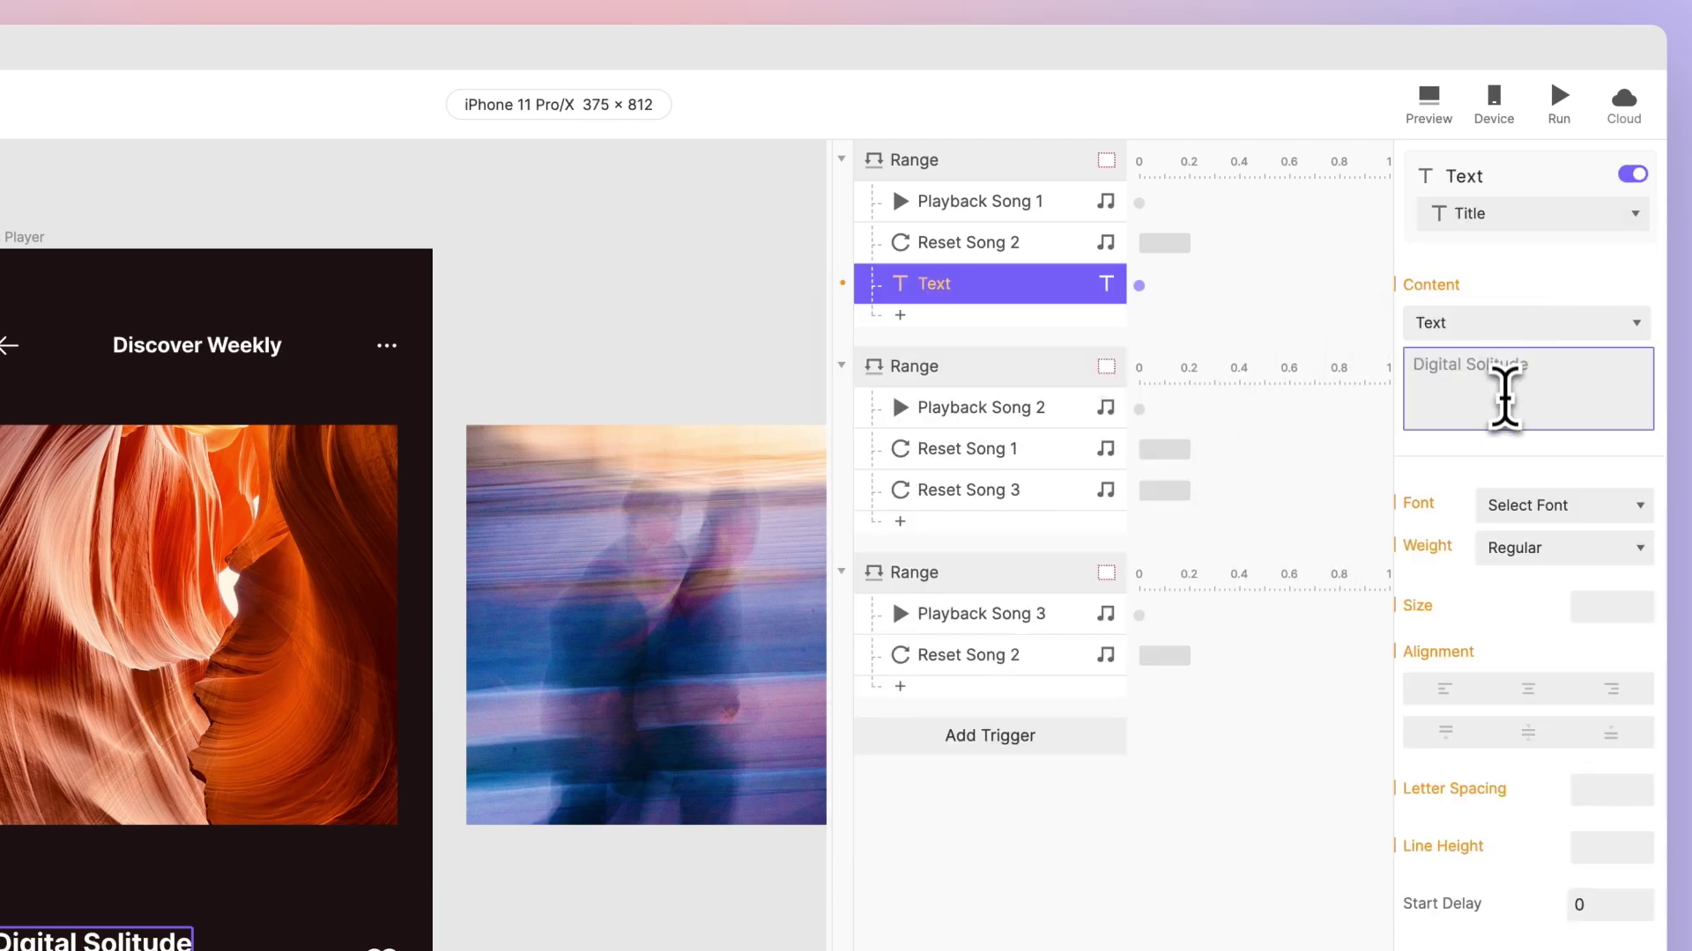
pyautogui.write('Digital Solitude')
pyautogui.click(899, 315)
pyautogui.click(1155, 461)
pyautogui.click(1499, 377)
pyautogui.write('Silent Partner')
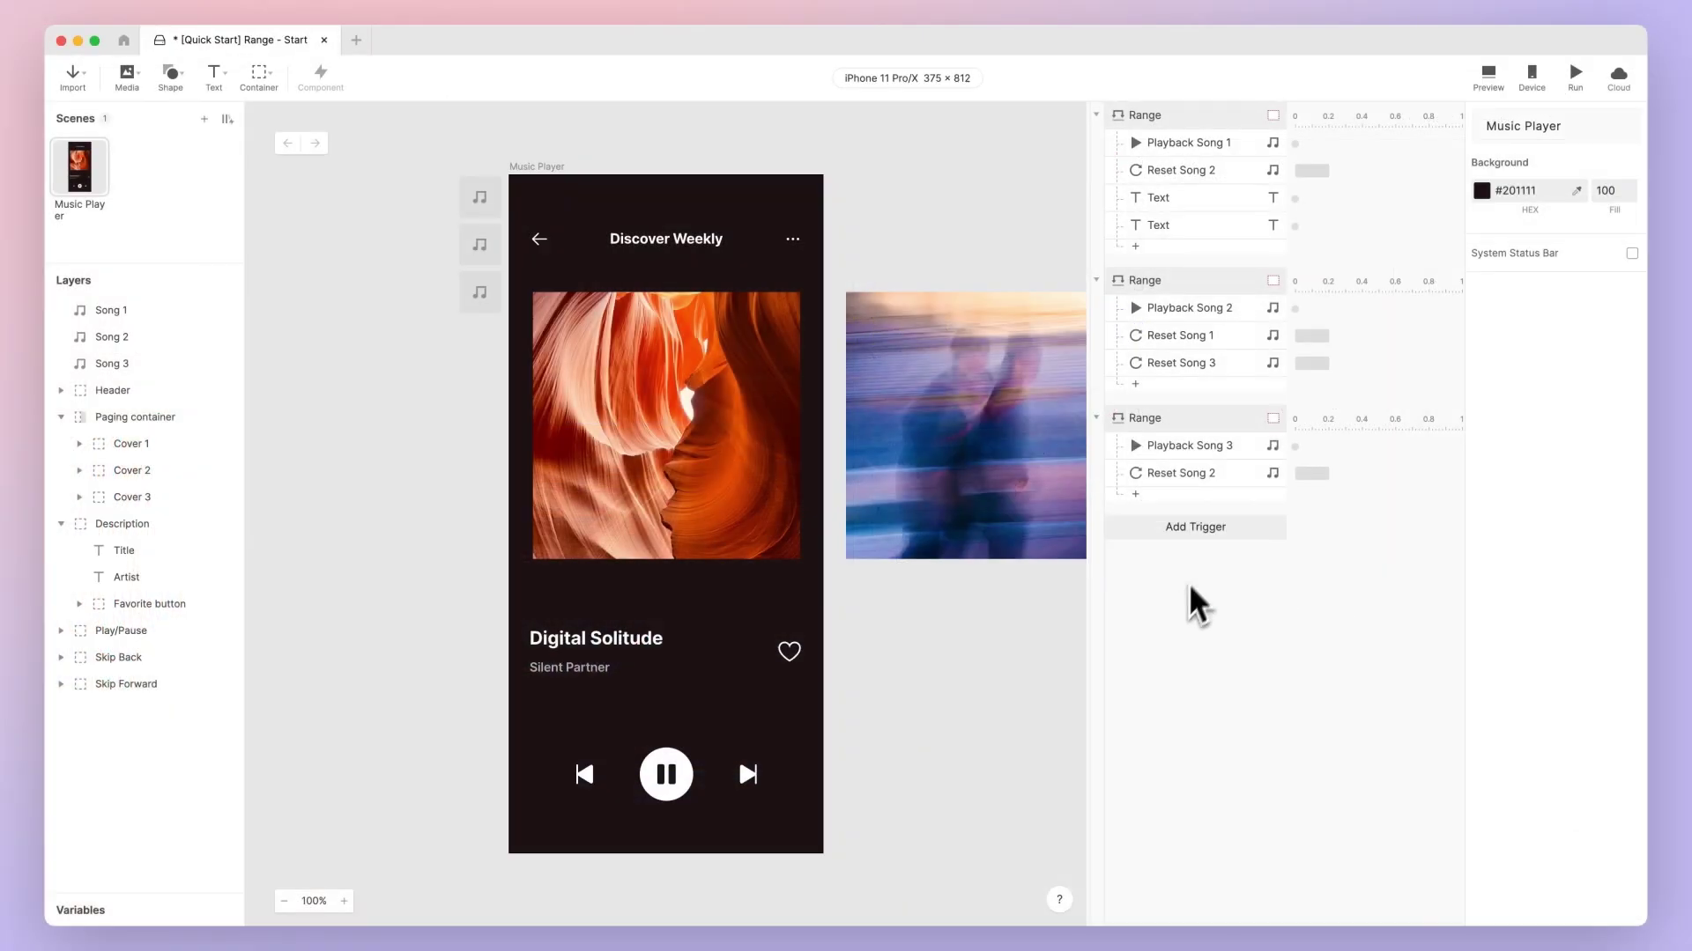
# Give the second Range Title and Artist Text responses for North Oakland Extasy by Squadda B
pyautogui.click(900, 562)
pyautogui.click(1155, 708)
pyautogui.click(1531, 213)
pyautogui.click(1551, 297)
pyautogui.click(1520, 371)
pyautogui.write('North Oakland Extasy Squadda B')
pyautogui.click(1136, 411)
pyautogui.click(1319, 517)
pyautogui.click(1556, 151)
pyautogui.click(1566, 227)
# Add Title and Artist Text responses to the third Range with artist 'Bail Bonds', then preview
pyautogui.click(1135, 548)
pyautogui.click(1319, 653)
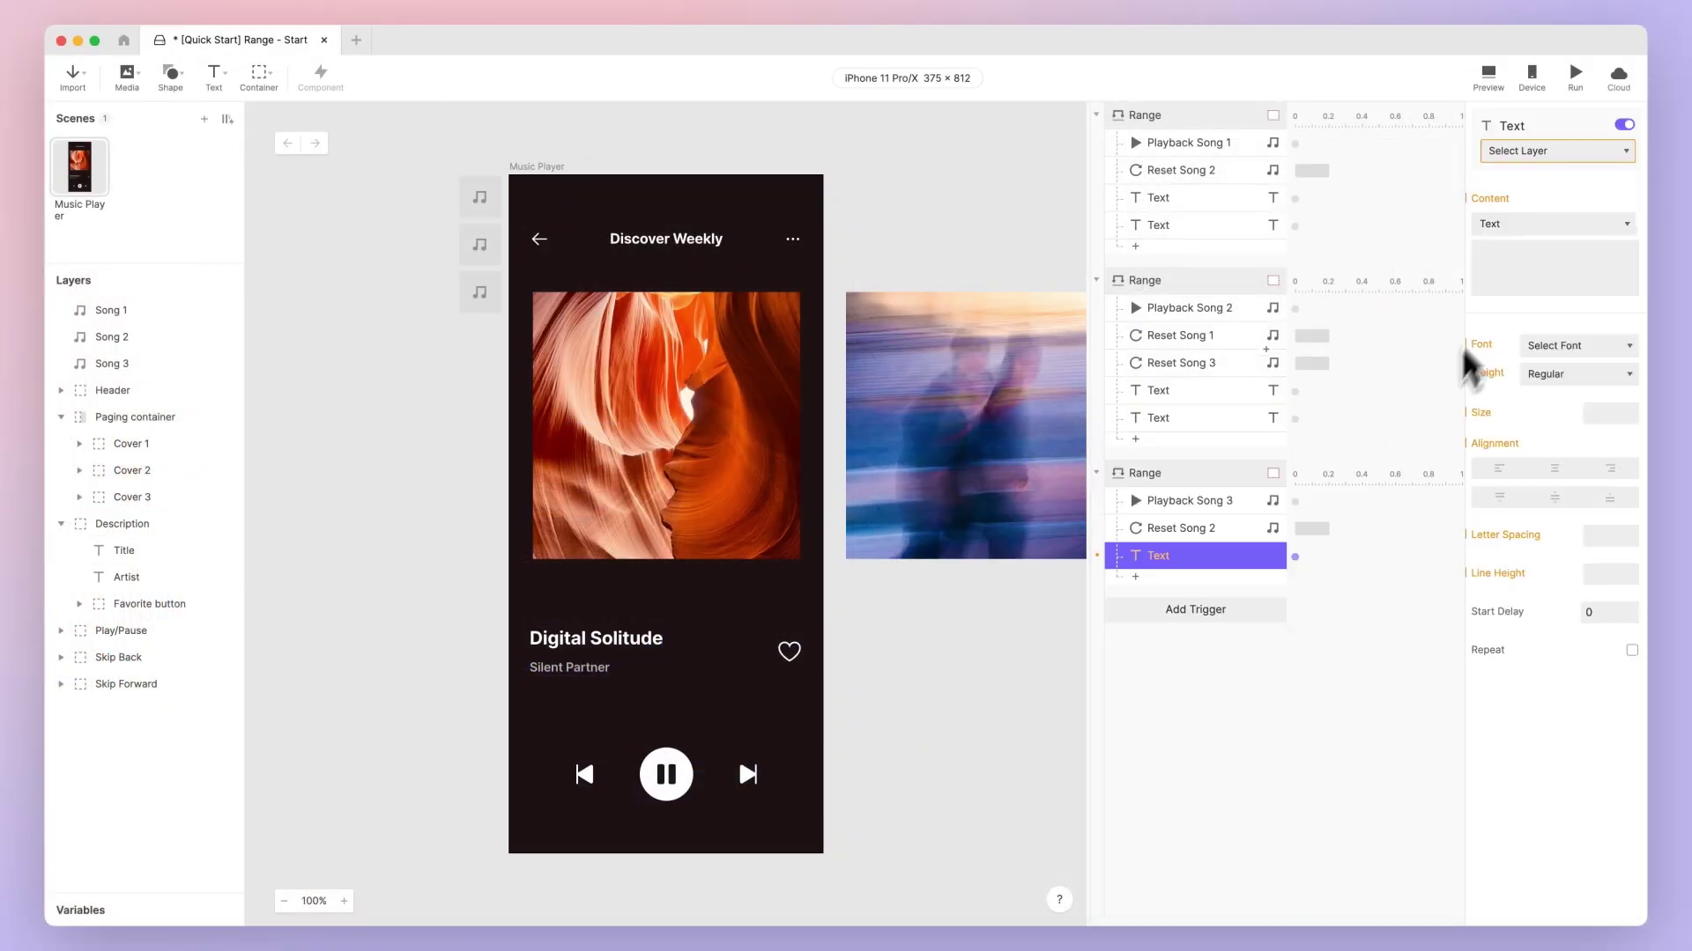
pyautogui.click(1556, 151)
pyautogui.click(1566, 199)
pyautogui.click(1136, 575)
pyautogui.click(1320, 680)
pyautogui.click(1555, 151)
pyautogui.click(1566, 226)
pyautogui.click(1551, 264)
pyautogui.write('Bail Bonds')
pyautogui.press('super+p')
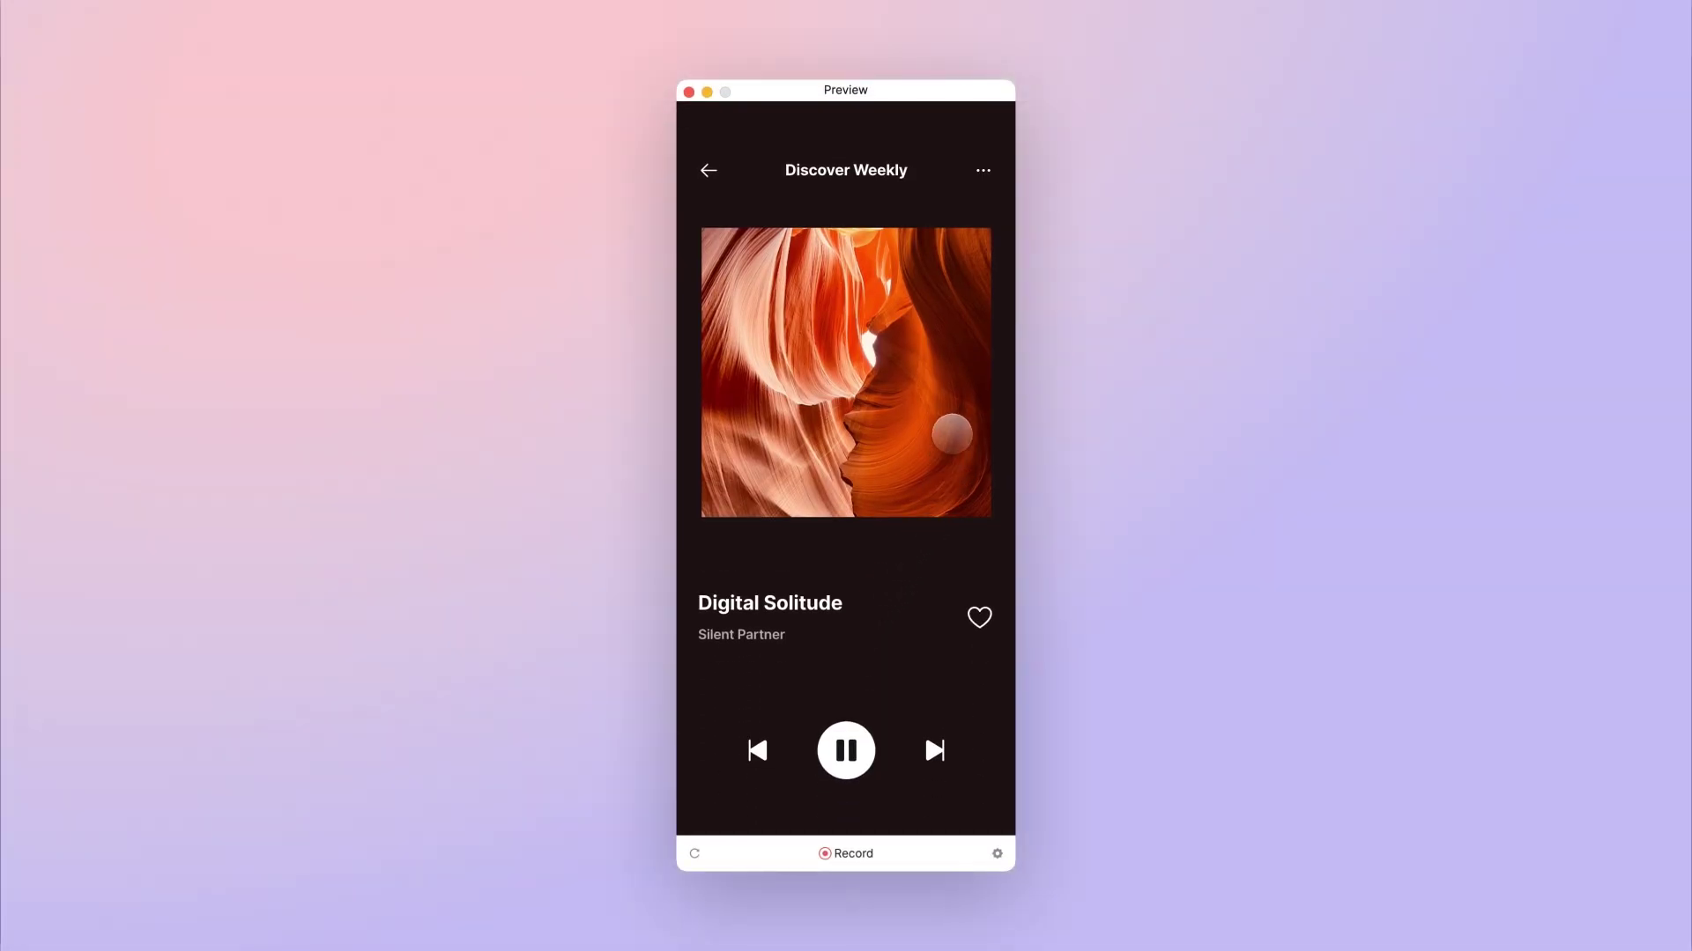
# Swipe to the second and third covers, then back to North Oakland Extasy by Squadda B
pyautogui.moveTo(952, 426); pyautogui.dragTo(792, 429)
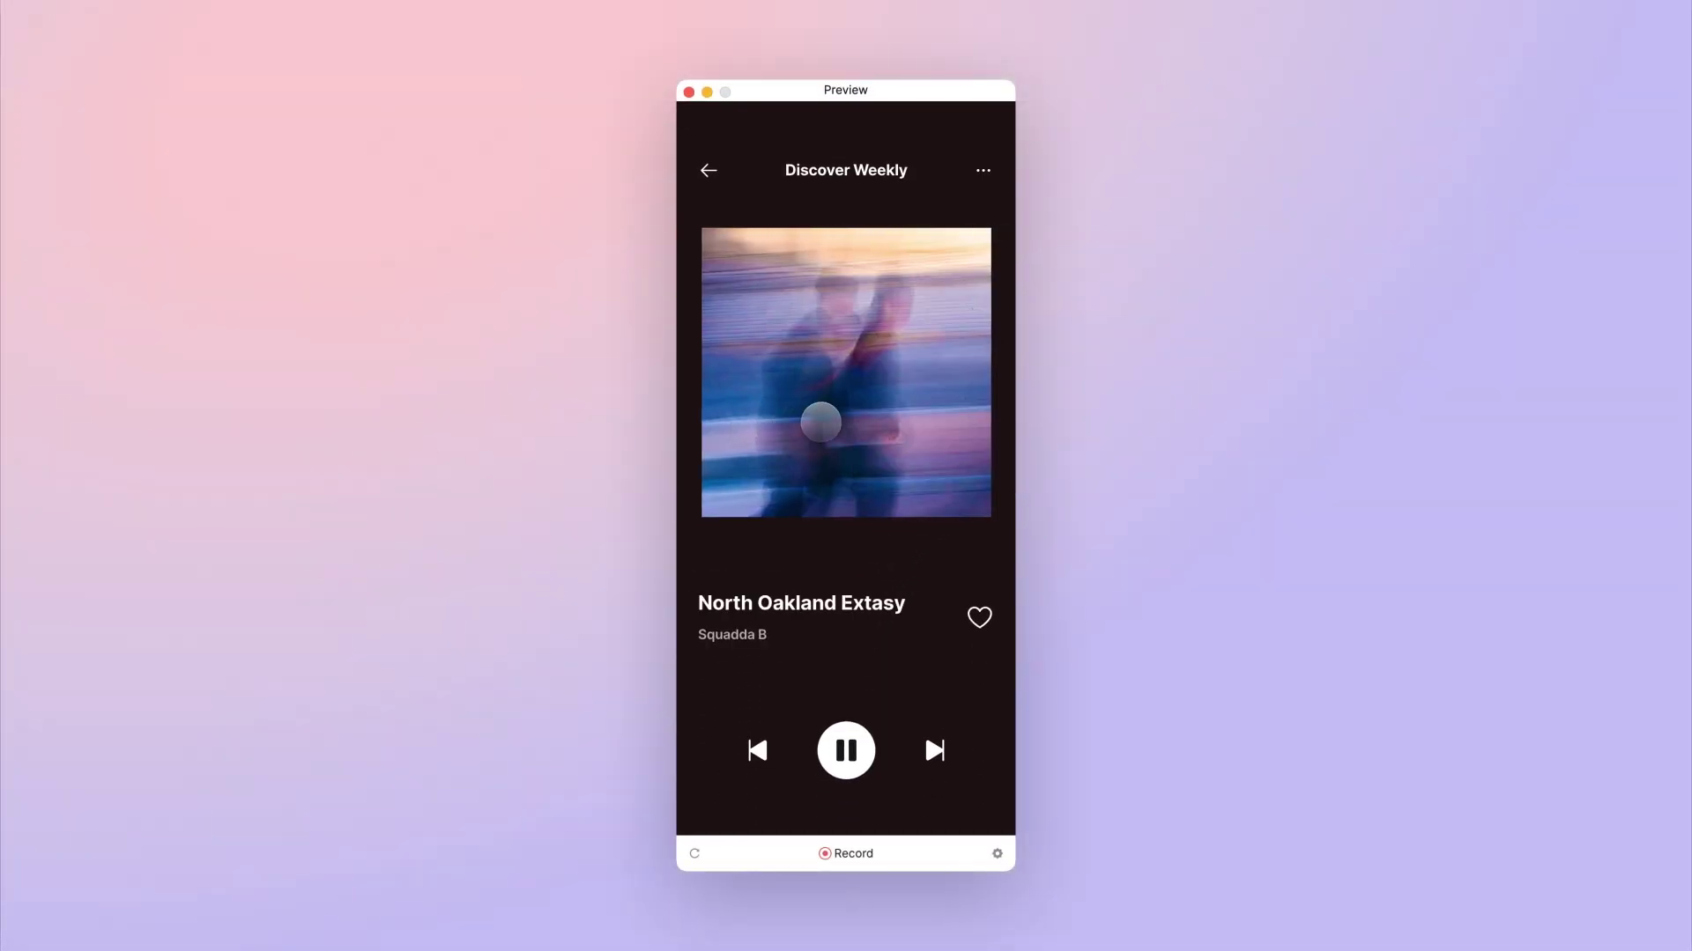
pyautogui.moveTo(929, 414); pyautogui.dragTo(814, 421)
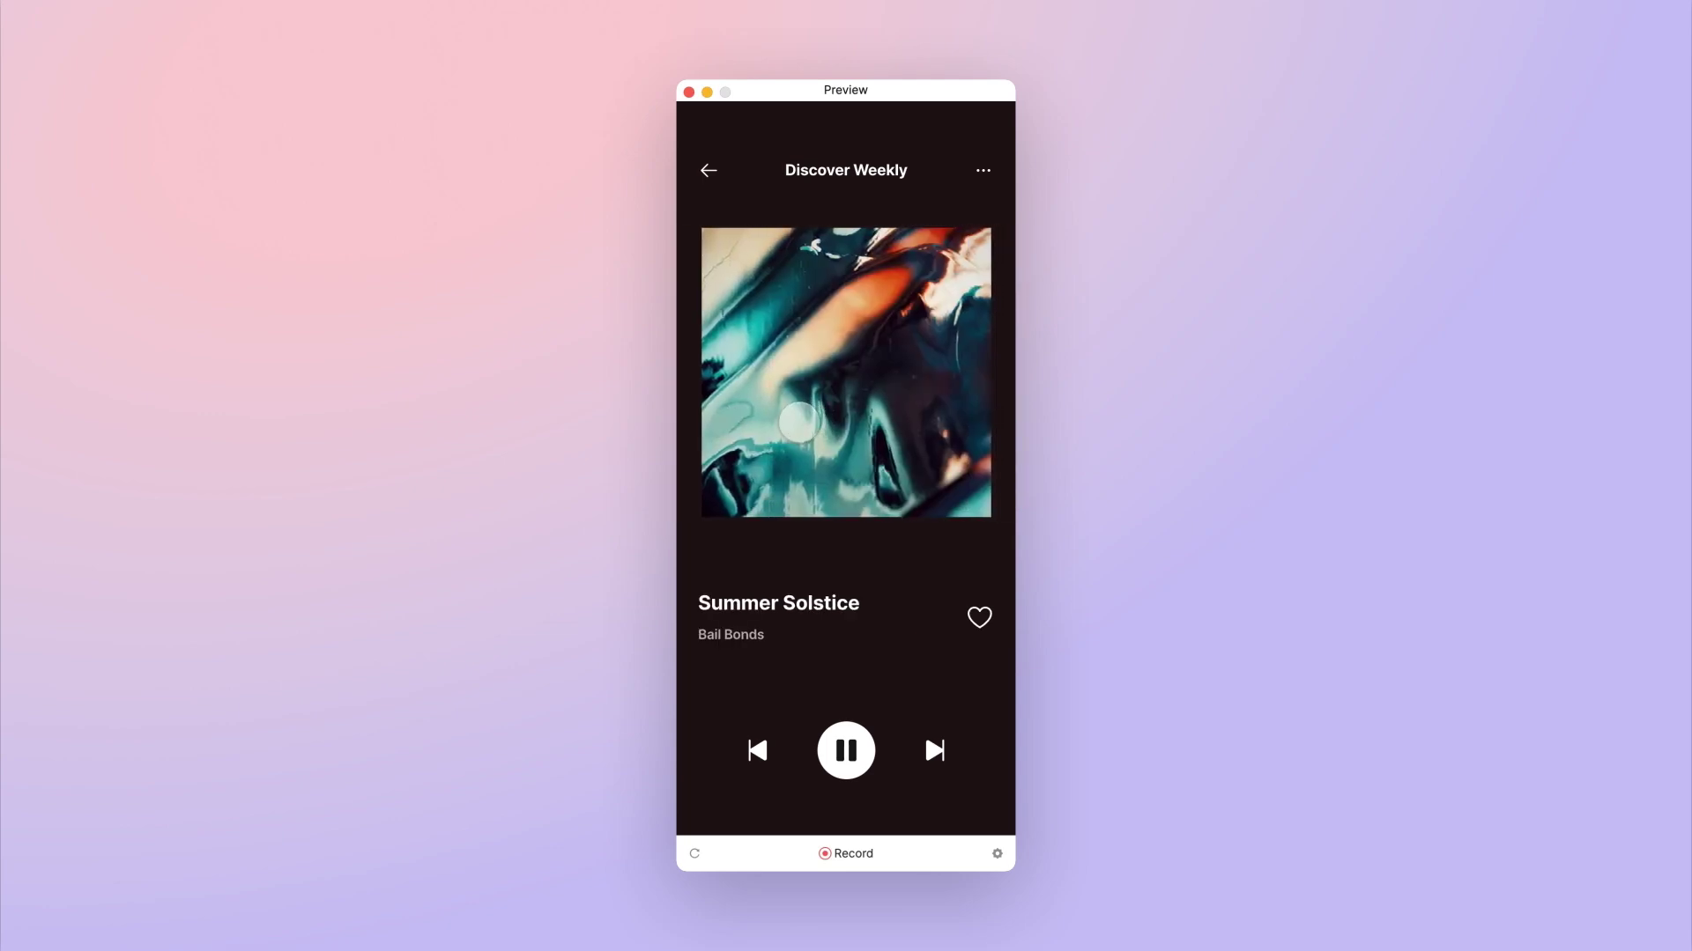
pyautogui.moveTo(797, 423); pyautogui.dragTo(936, 420)
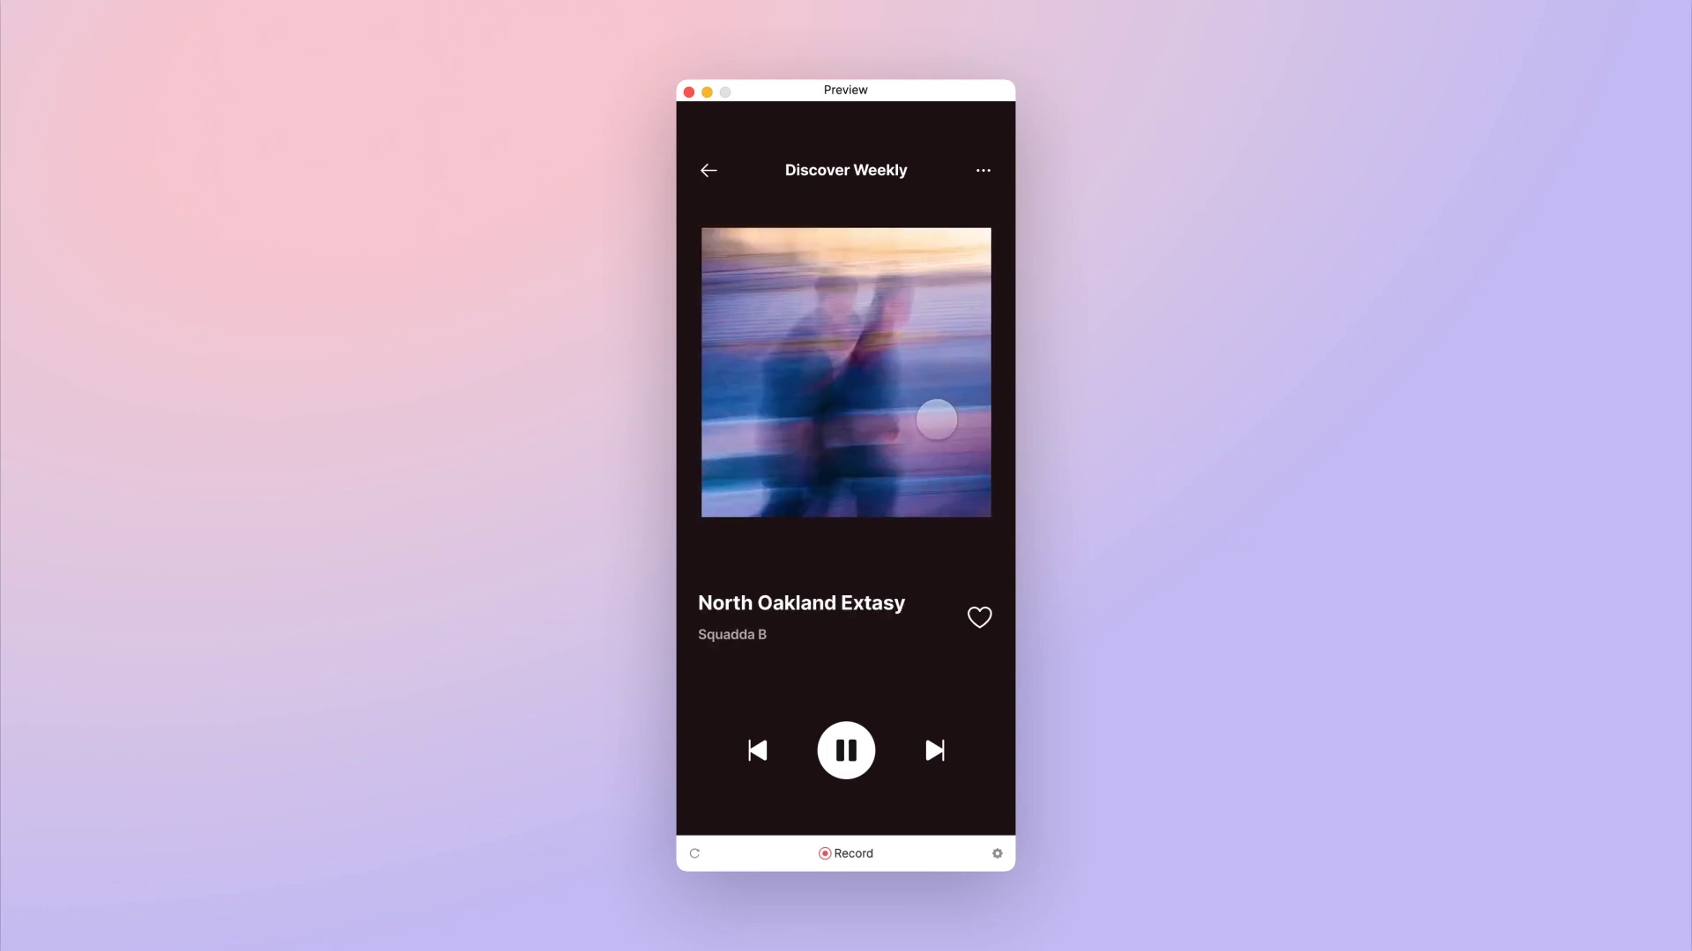